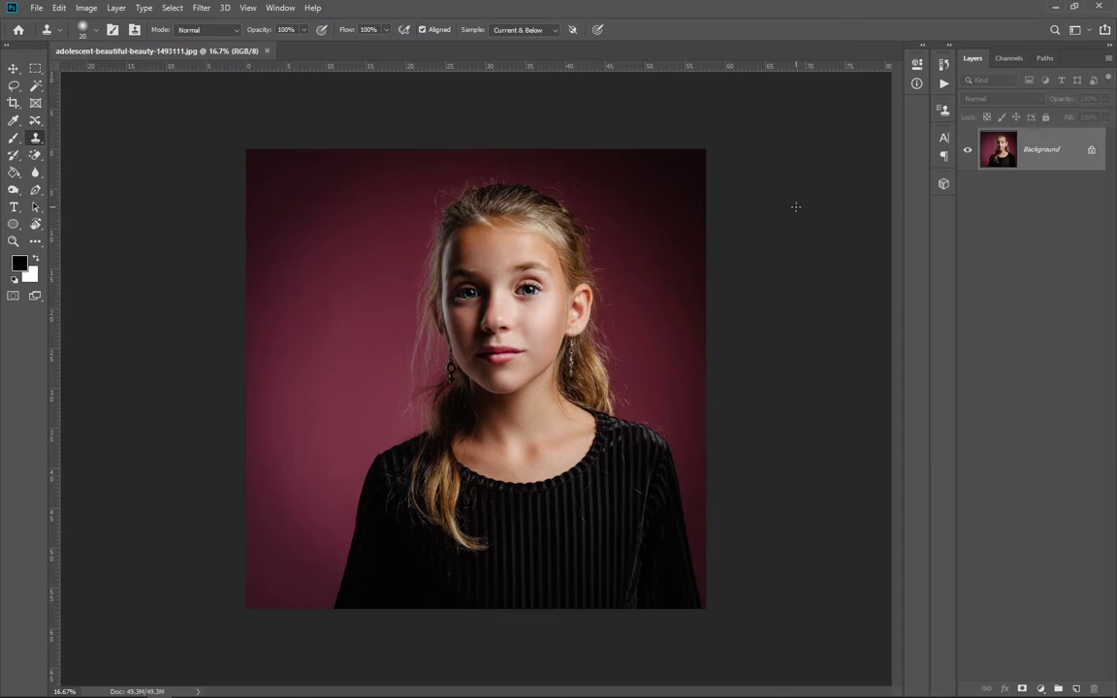
- Draw a black rectangle about 1548 × 1584 px over the girl's face and delete its layer
key("v")
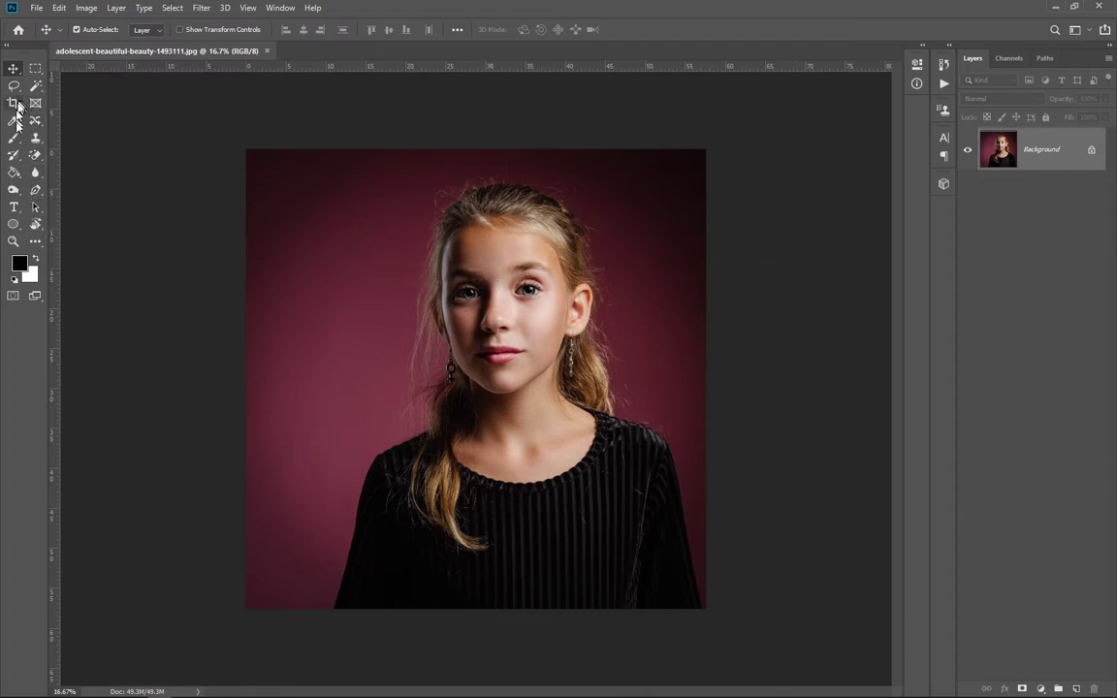
left_click(14, 224)
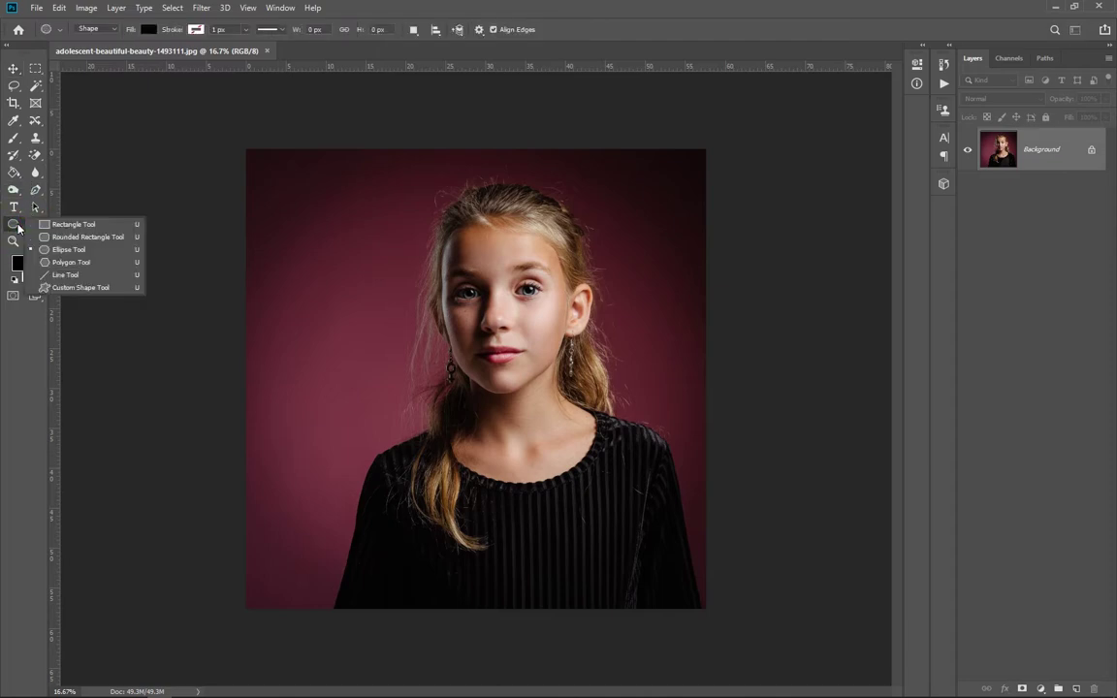
left_click(60, 224)
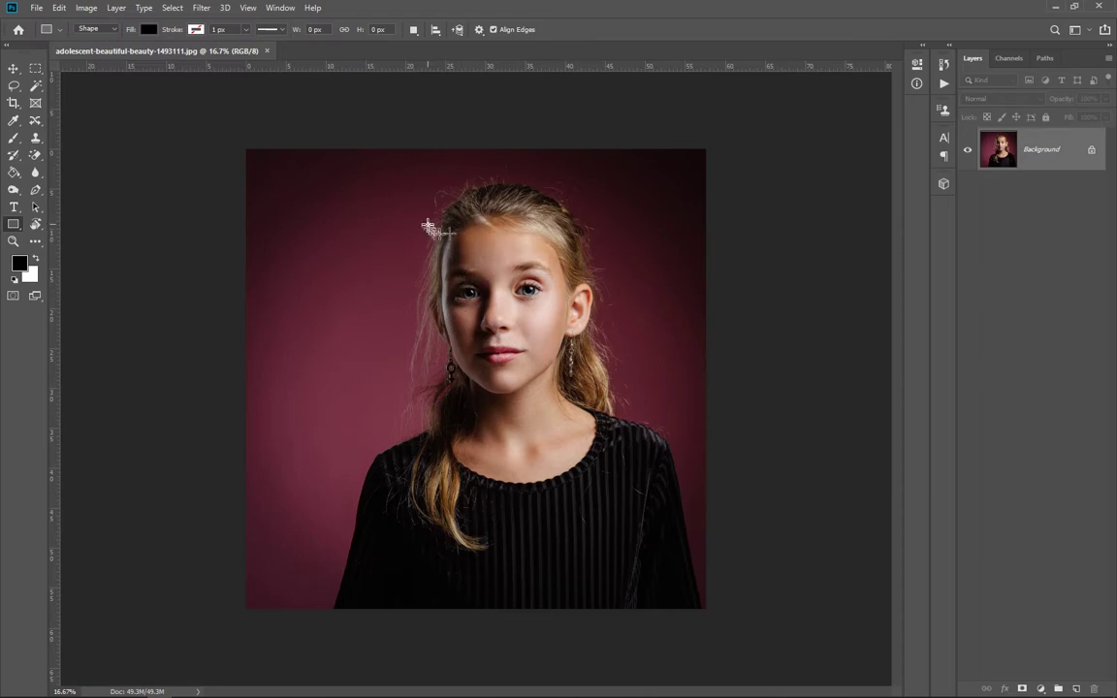
left_click_drag(416, 219, 585, 394)
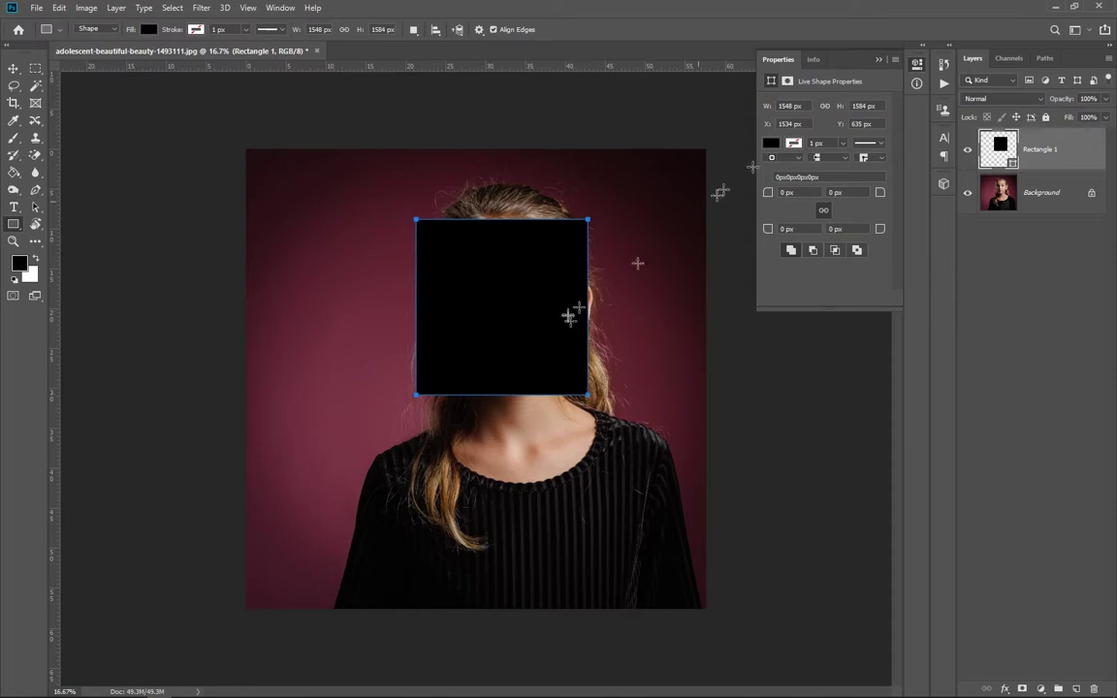
left_click_drag(1060, 161, 1093, 689)
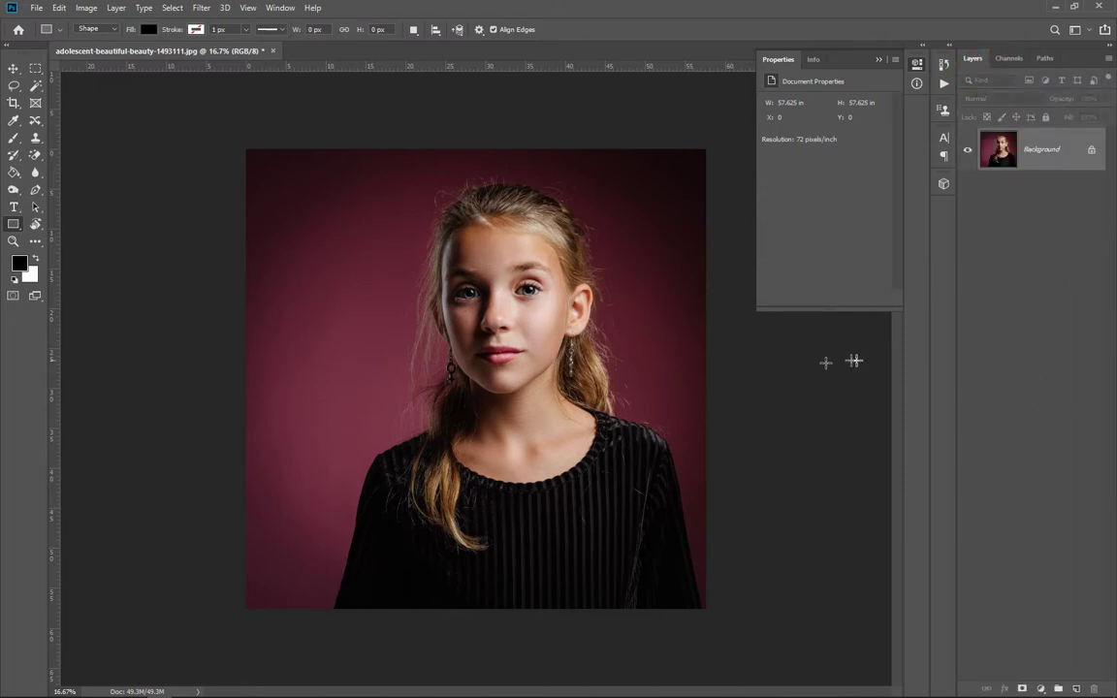
- Try adding a white layer mask to the background layer twice, undoing it each time
left_click(1020, 688)
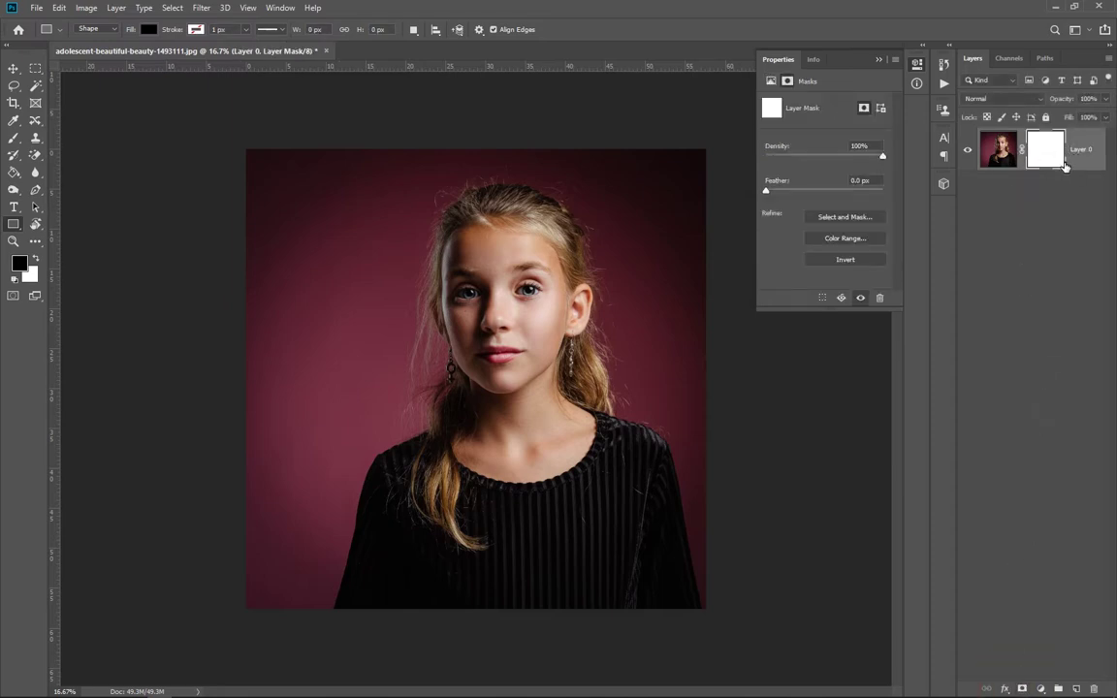
key("ctrl+z")
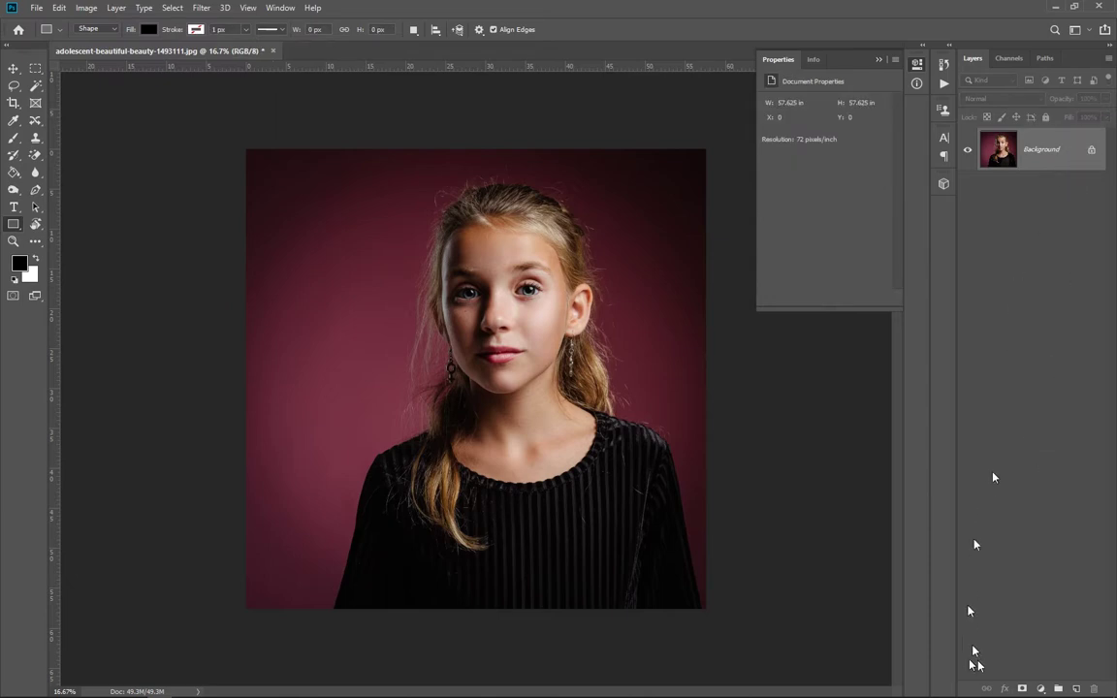
left_click(1022, 688)
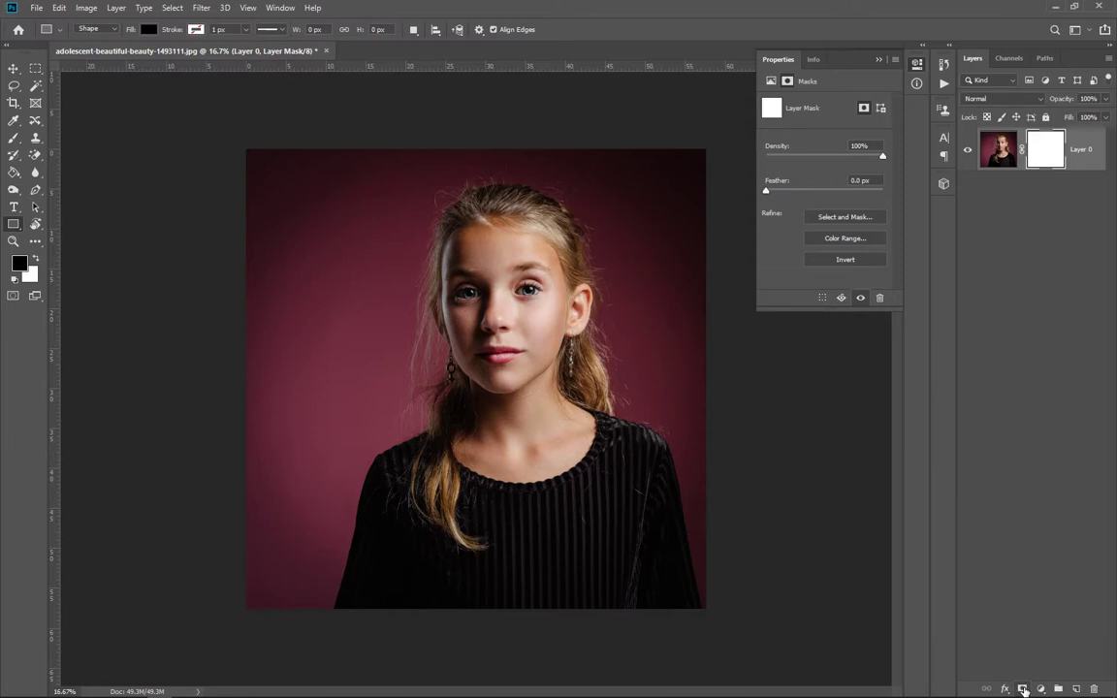
key("ctrl+z")
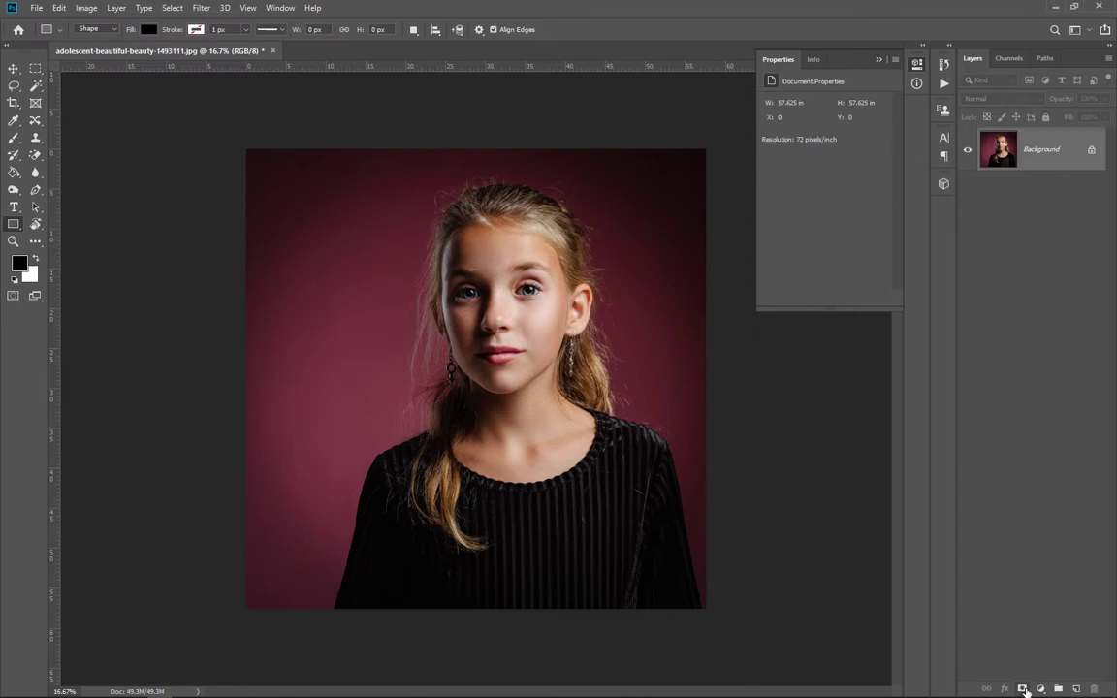
- Add a white layer mask to the portrait and remove it by applying it to the layer
left_click(1023, 689)
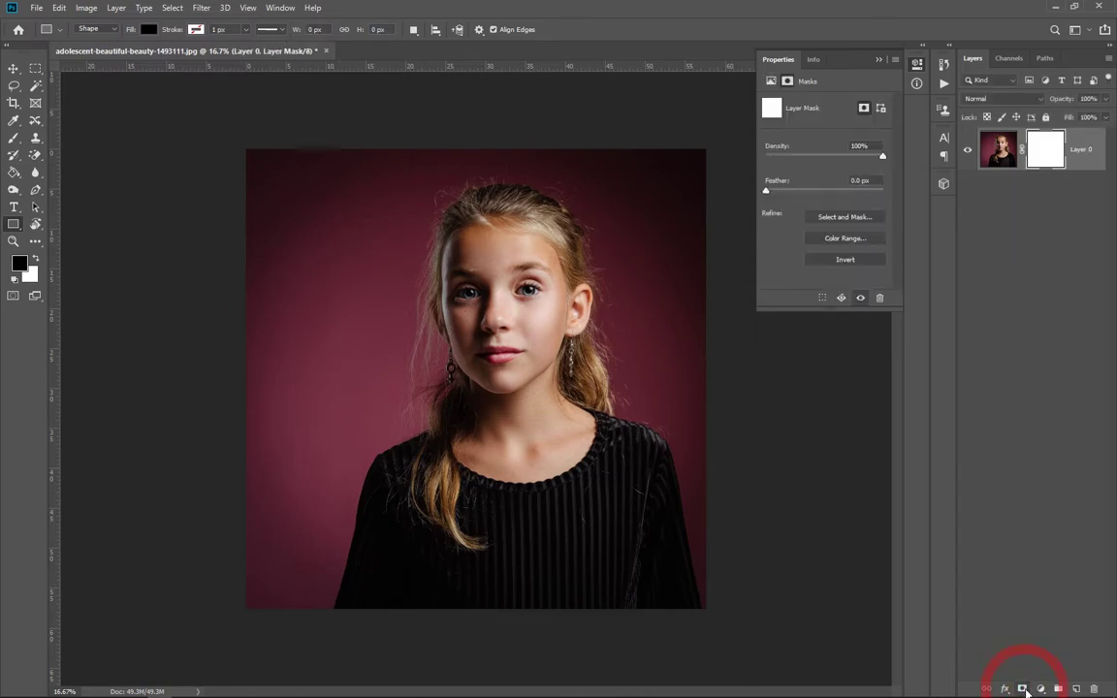
left_click(1050, 155)
mouse_move(1062, 163)
left_mouse_down()
mouse_move(979, 237)
mouse_move(1026, 207)
mouse_move(1063, 148)
mouse_move(1057, 156)
left_mouse_up()
left_click_drag(1045, 149, 1091, 687)
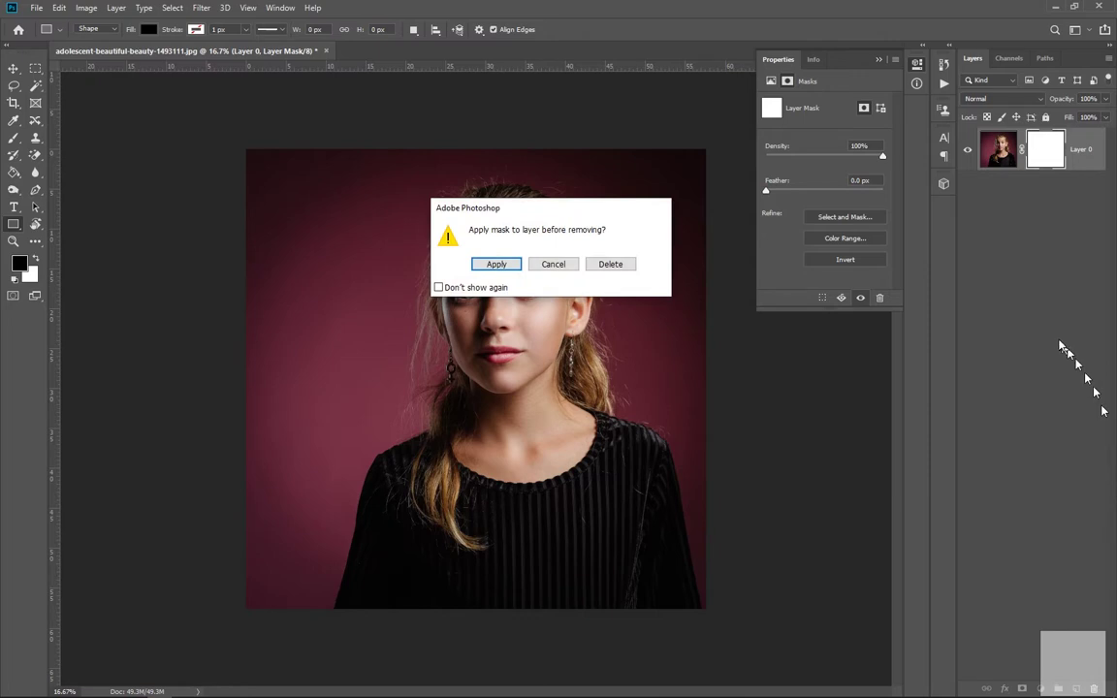
left_click(499, 263)
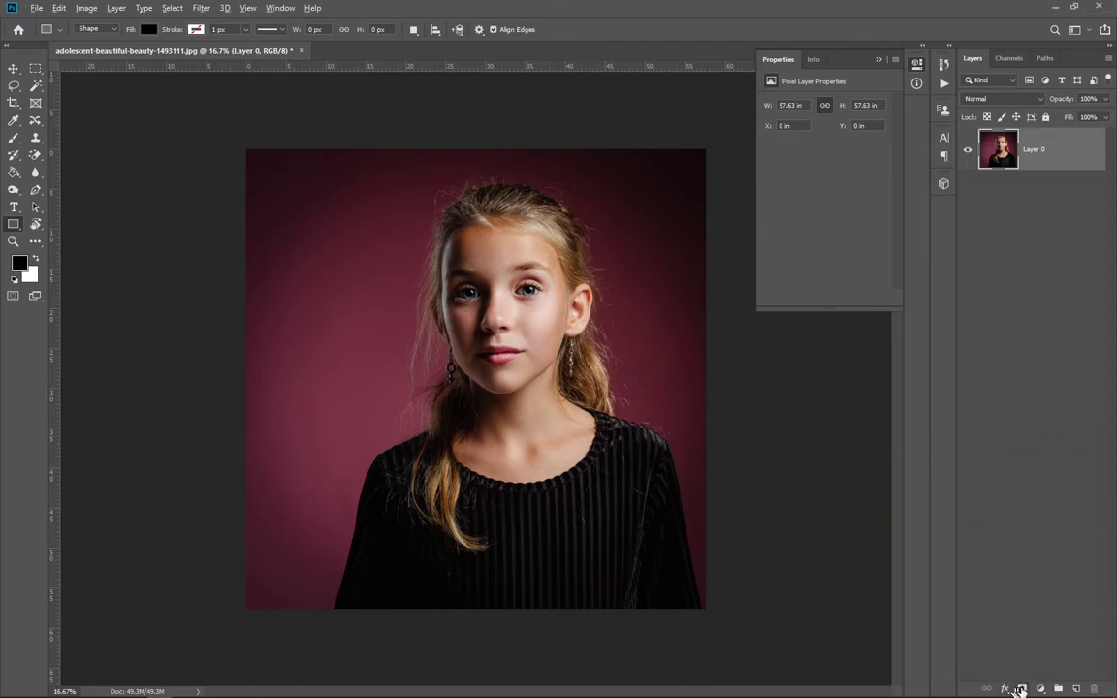
- Add a black hide-all mask to the portrait layer and replace it with a white reveal-all mask
left_click(1022, 689, "alt")
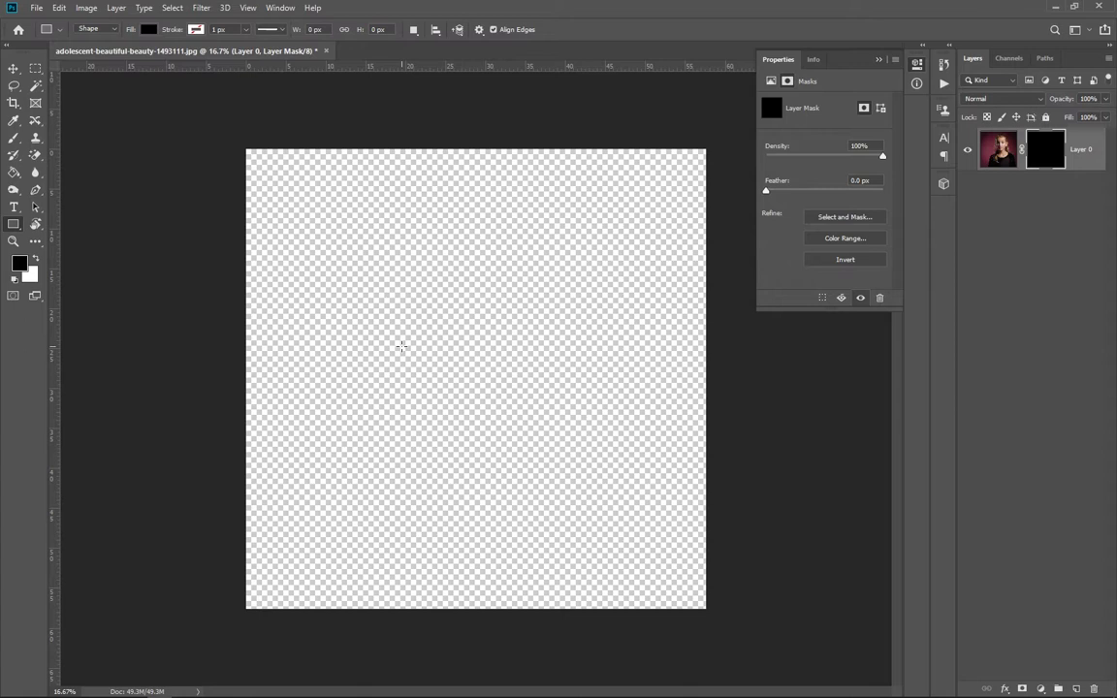
key("Delete")
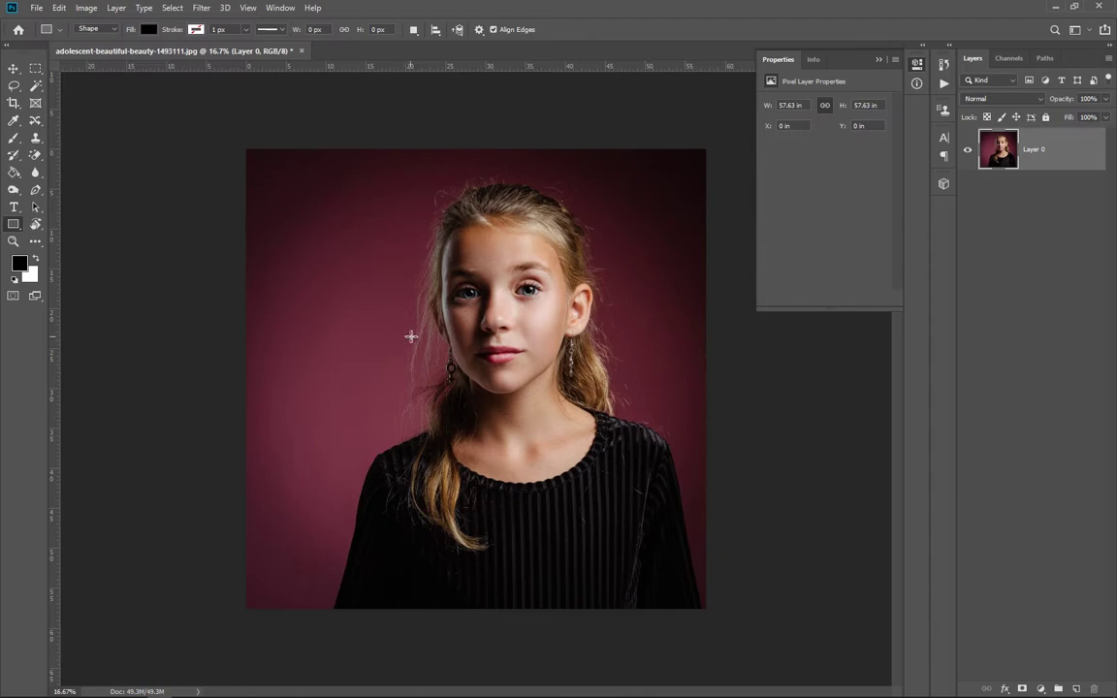
left_click(1022, 688)
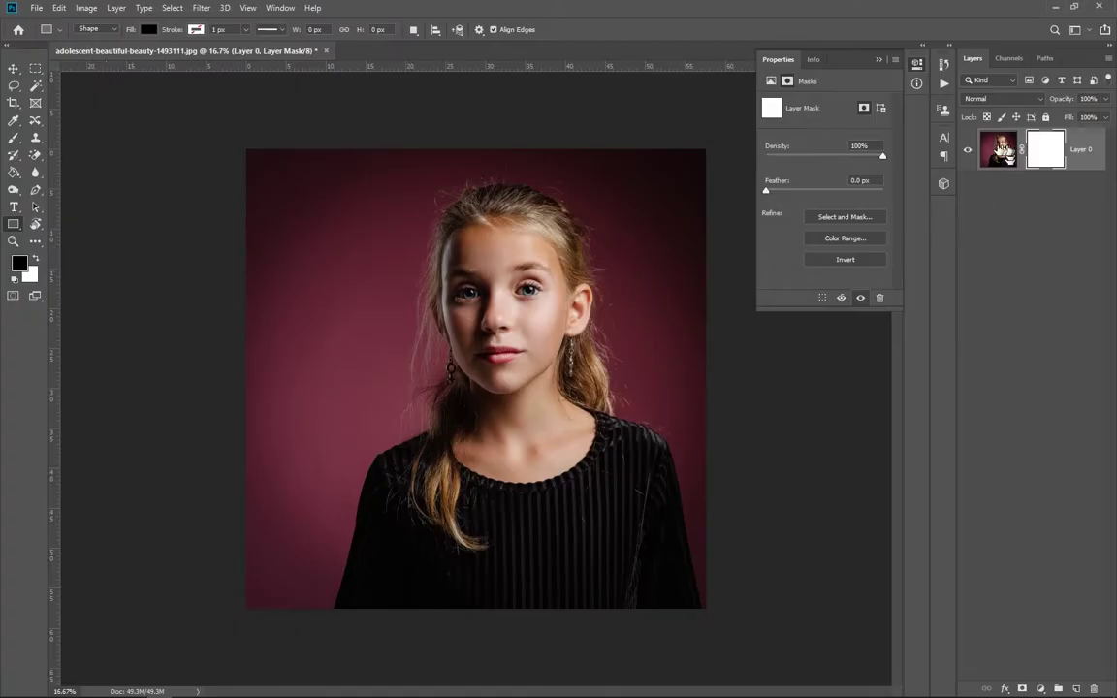
- With the layer's image active instead of its mask, set the foreground color to red ff0000 and the background color to blue 0c00ff
left_click(998, 151)
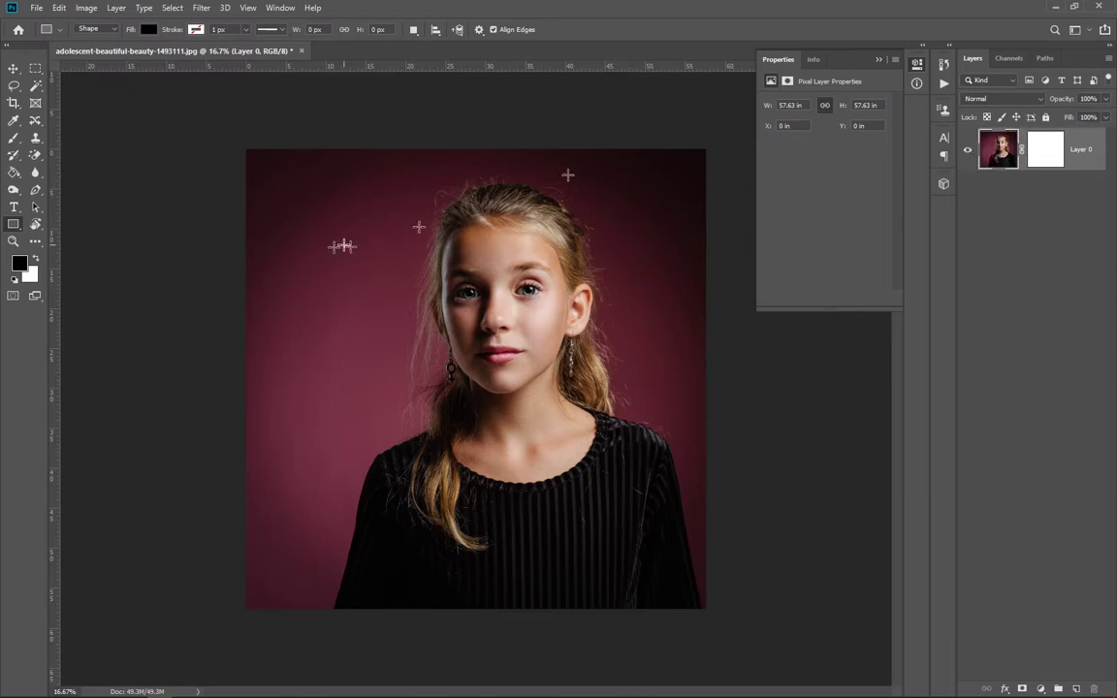
left_click(19, 262)
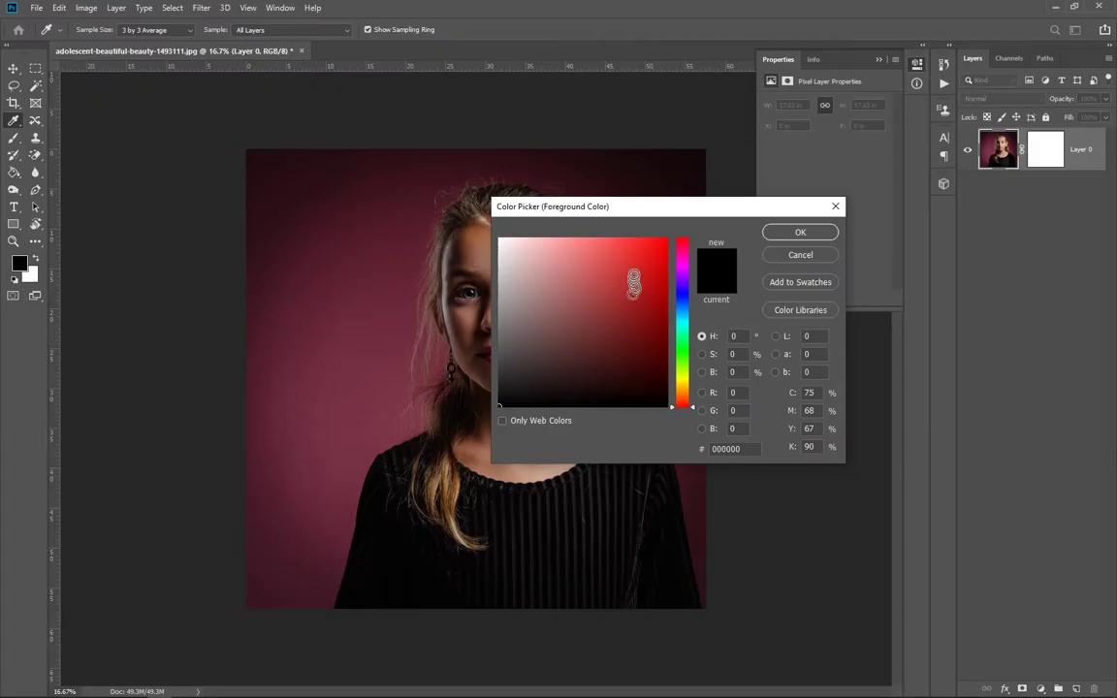
left_click_drag(640, 242, 672, 223)
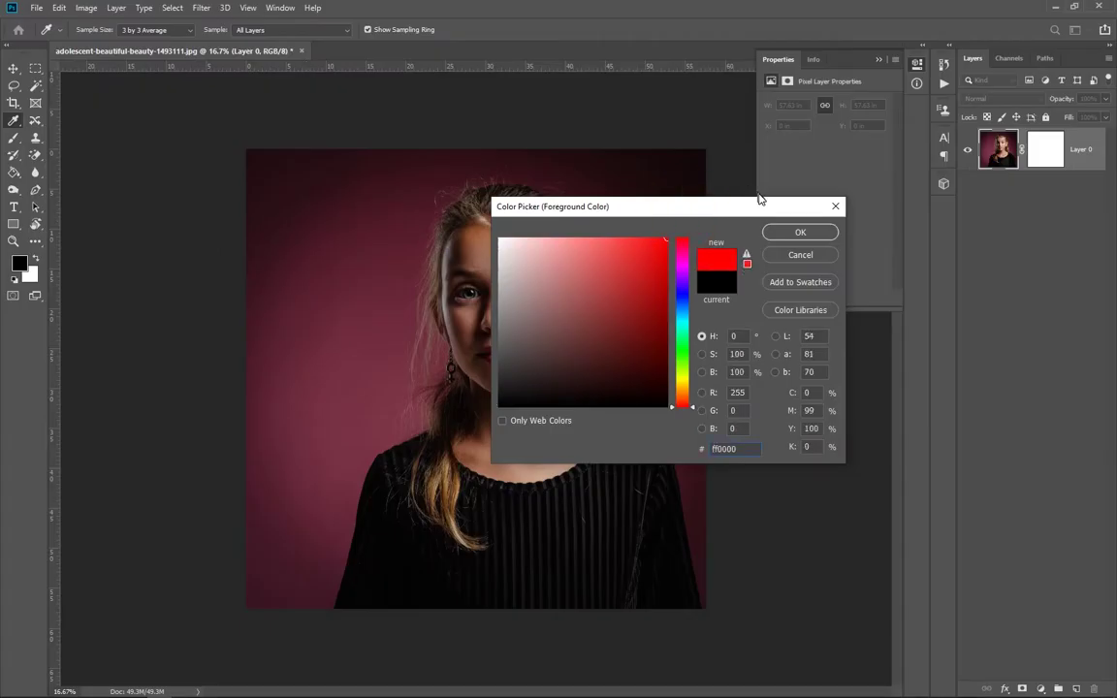
left_click(796, 232)
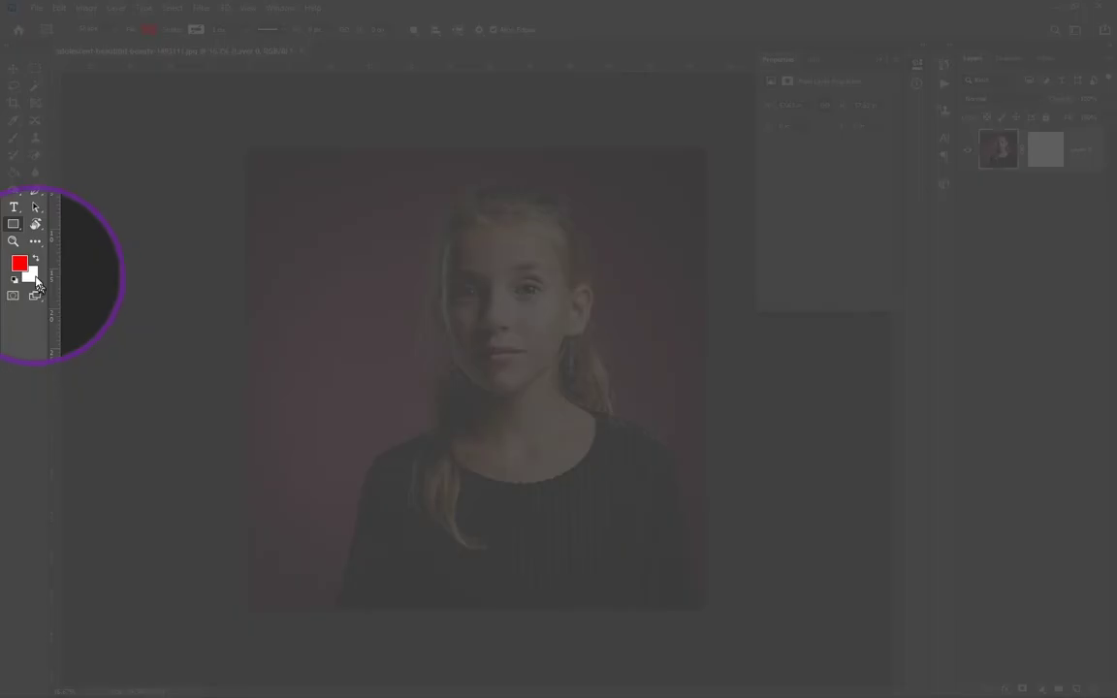
left_click(30, 272)
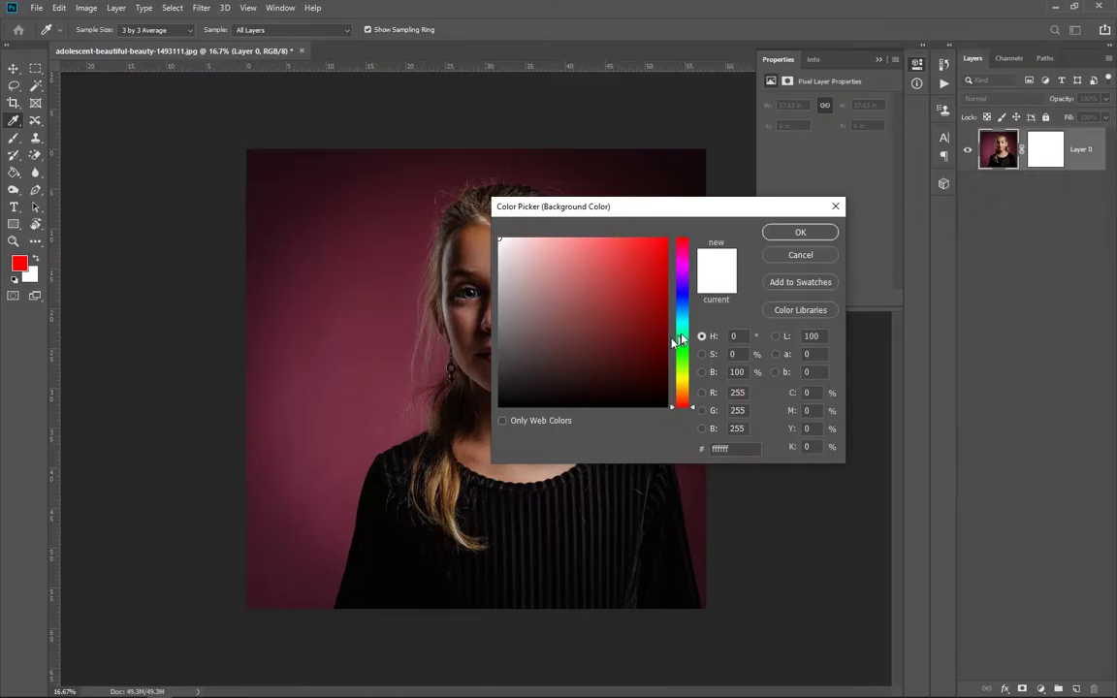
left_click_drag(678, 339, 679, 291)
left_click_drag(617, 260, 714, 218)
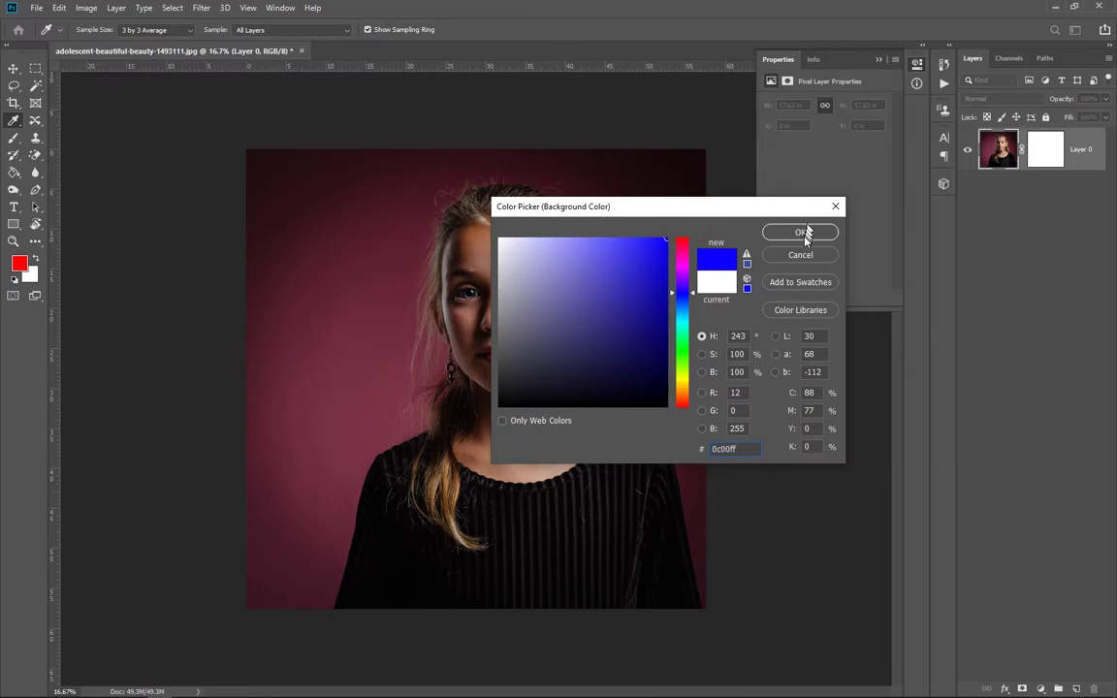
left_click(800, 232)
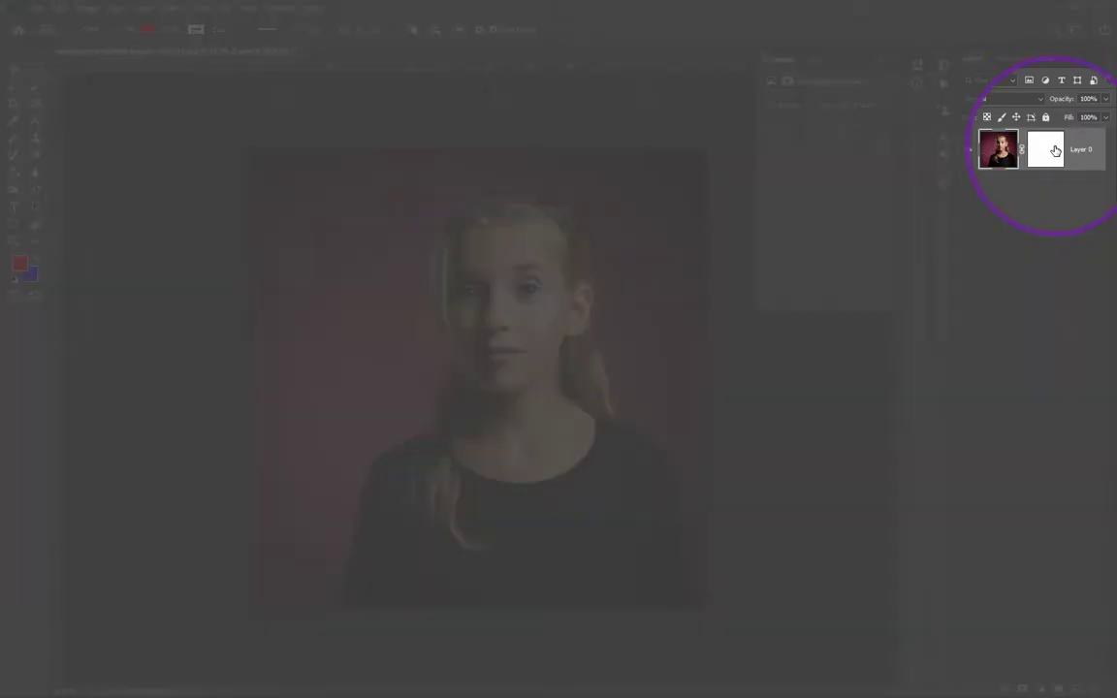
- Alternate between the layer's mask, no selection and the layer's image, ending with the mask active
left_click(1055, 150)
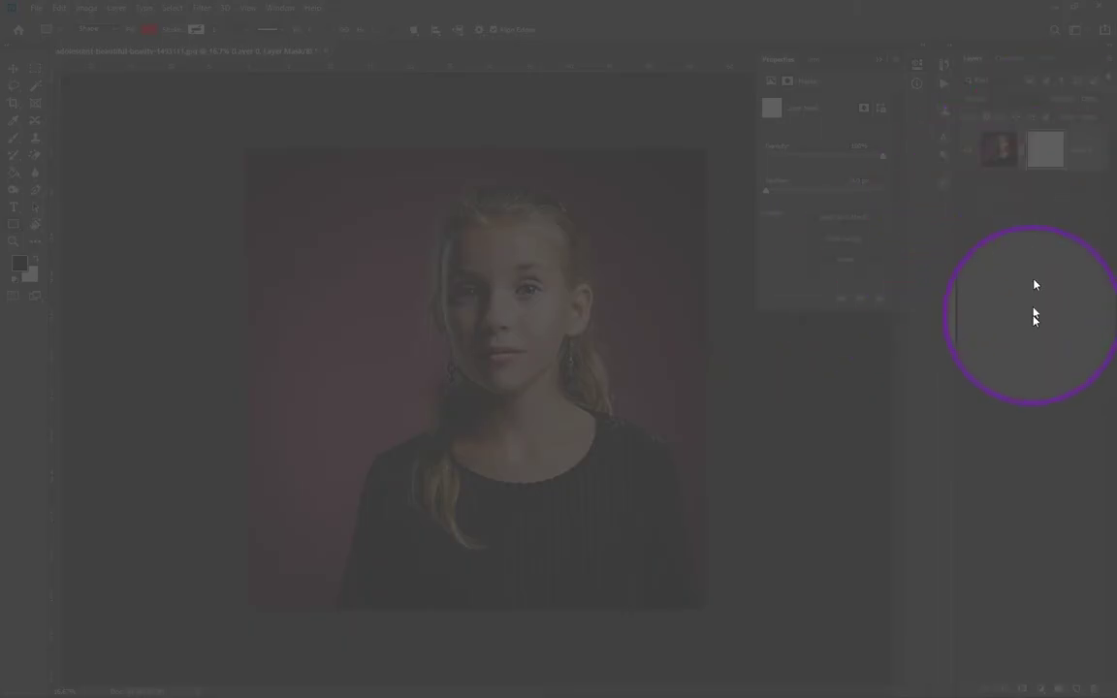
left_click(1034, 321)
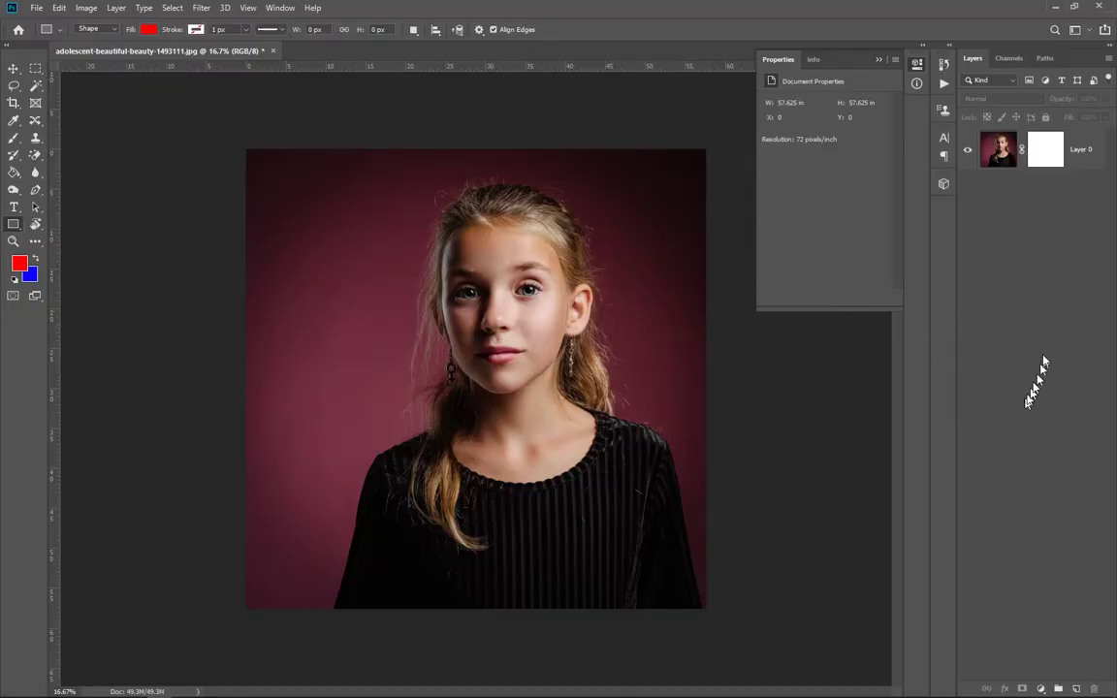
left_click(986, 165)
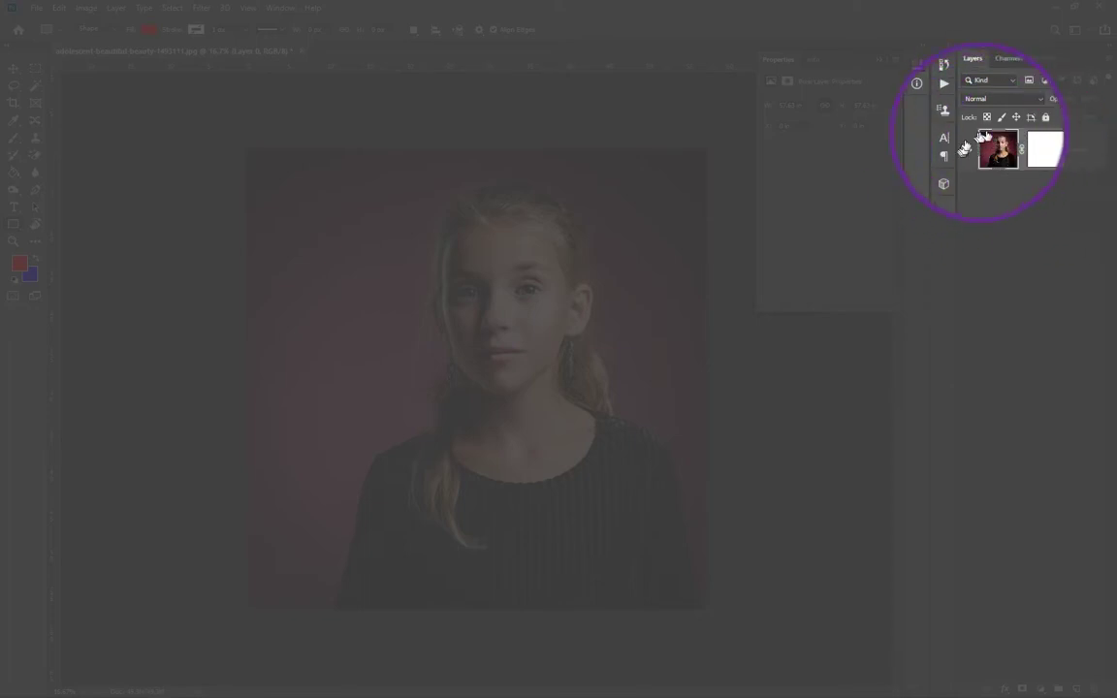
left_click(1046, 153)
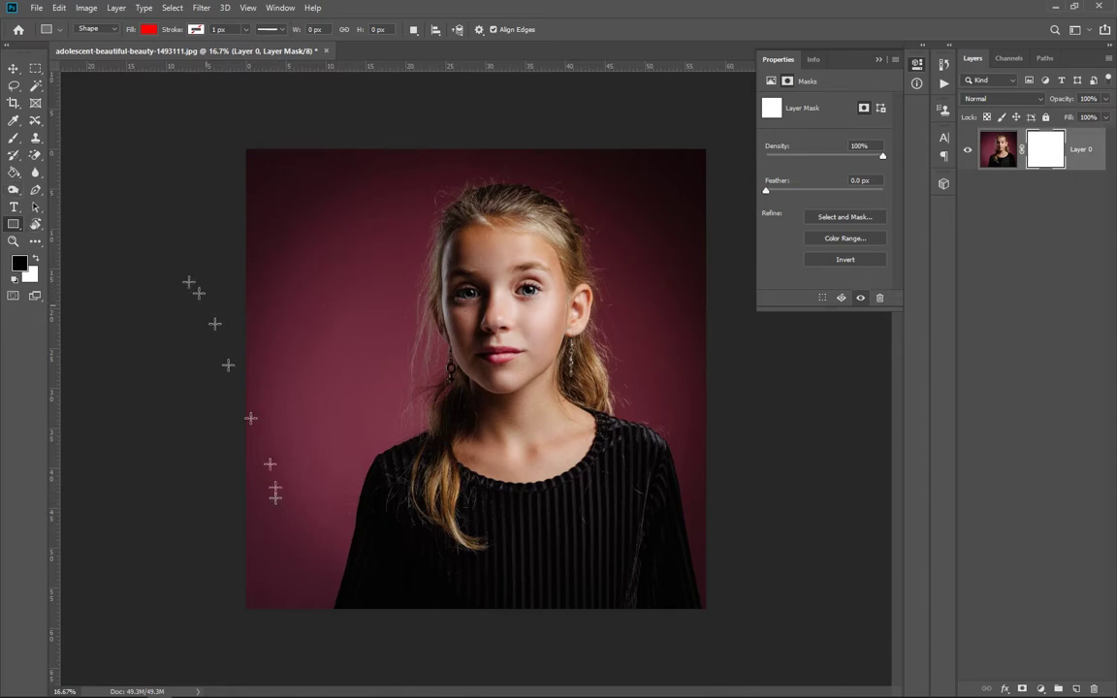
- Choose the Eraser Tool for the layer mask and enlarge its brush
left_click(36, 159)
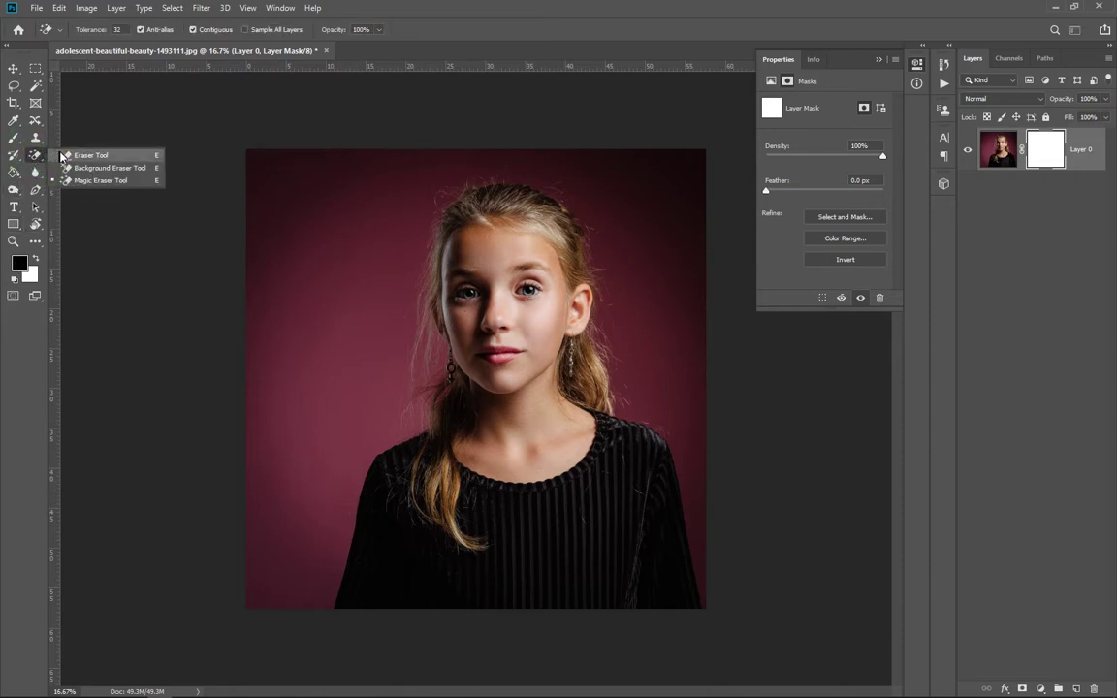
left_click(71, 158)
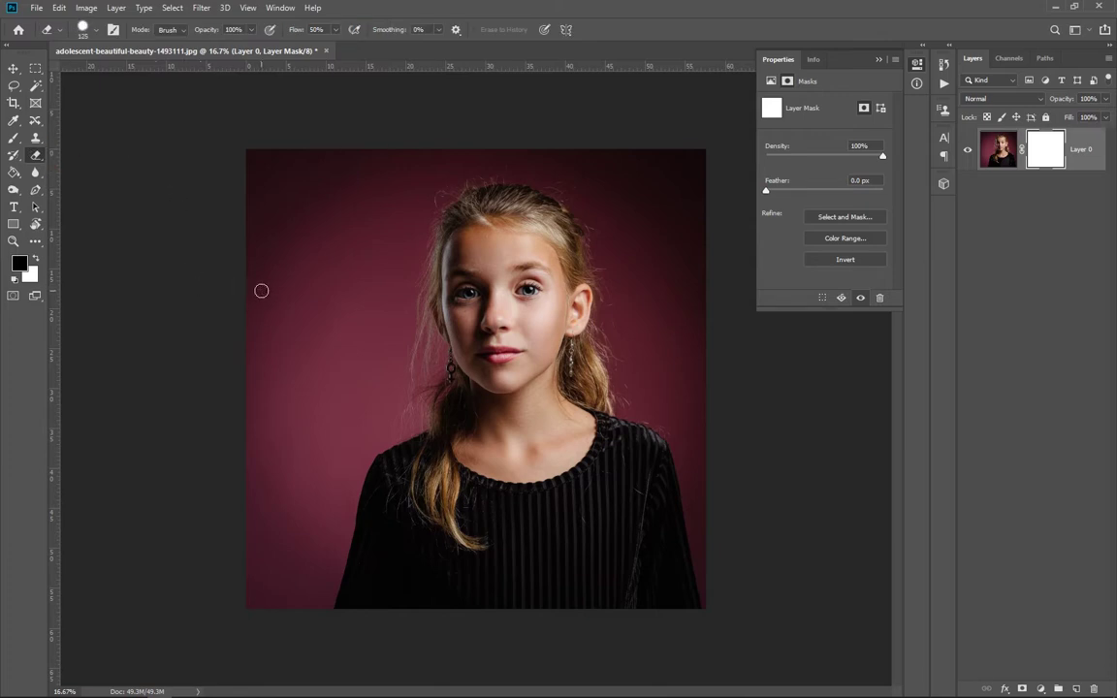
key("bracketright")
key("bracketright")
key("bracketright")
key("bracketright")
key("bracketright")
key("bracketright")
key("bracketright")
key("bracketright")
key("bracketright")
key("bracketright")
left_click(213, 548)
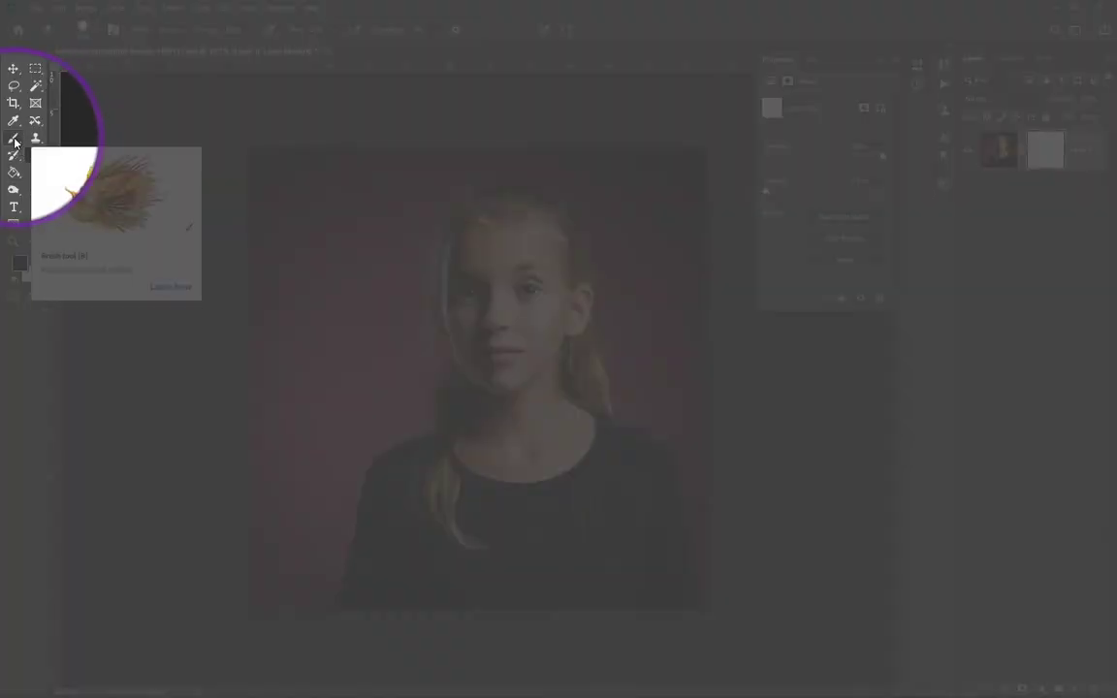
- Switch to the Brush tool for the layer mask and set its size to 1100 px
left_click(13, 139)
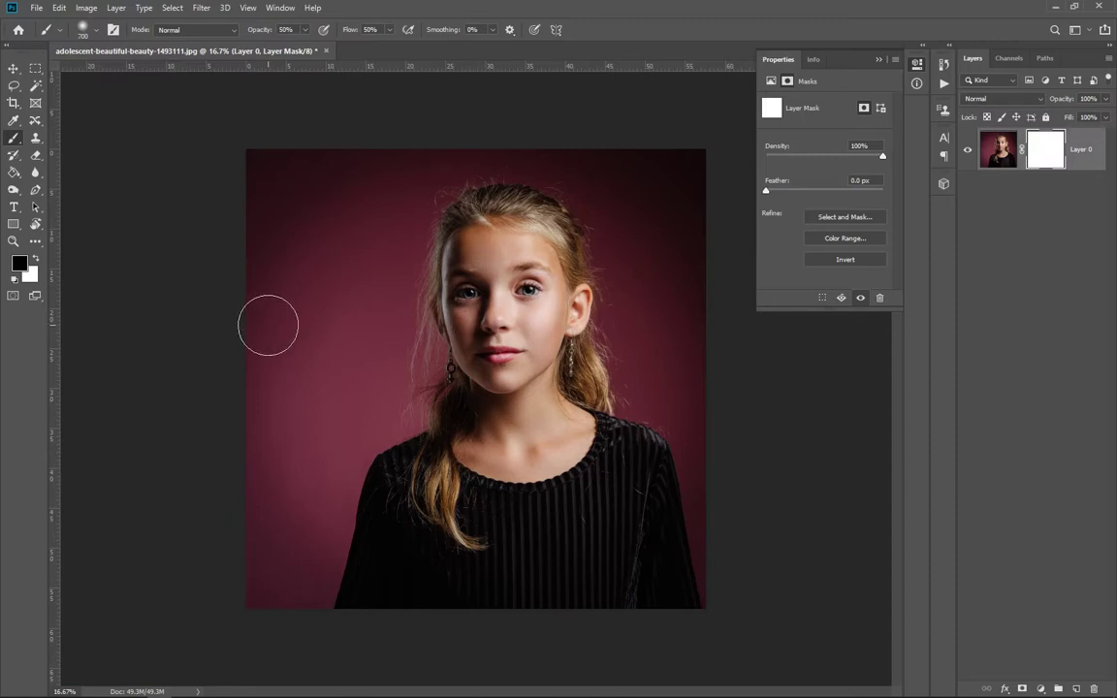
key("bracketright")
key("bracketright")
key("bracketright")
key("bracketright")
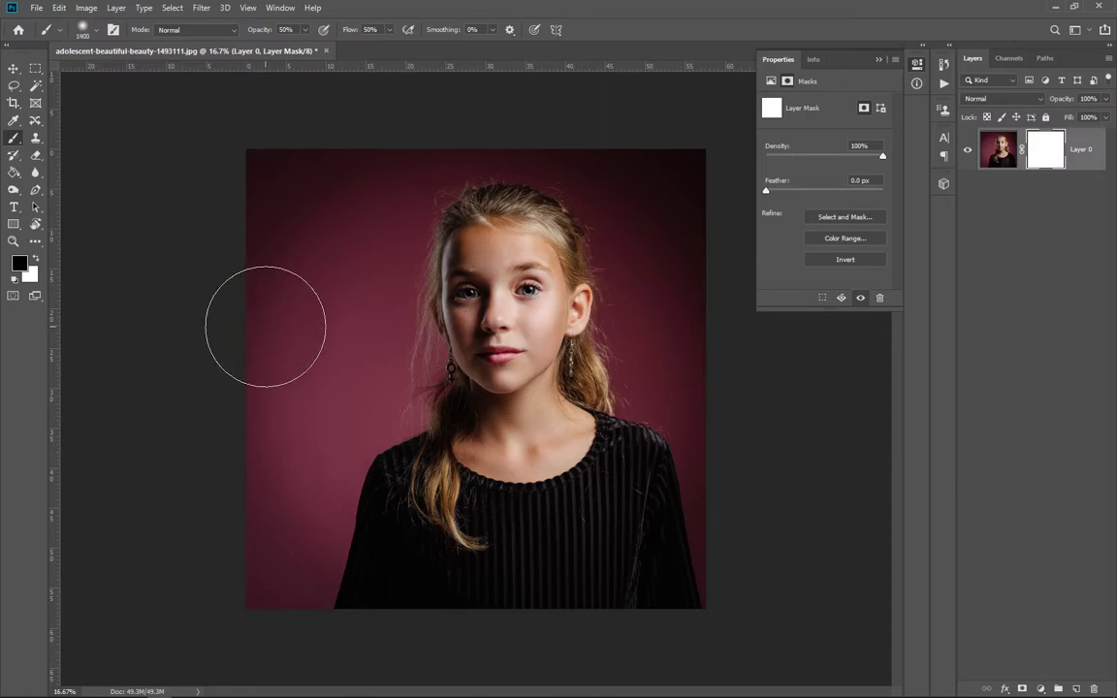
key("bracketleft")
key("bracketleft")
key("bracketleft")
key("bracketleft")
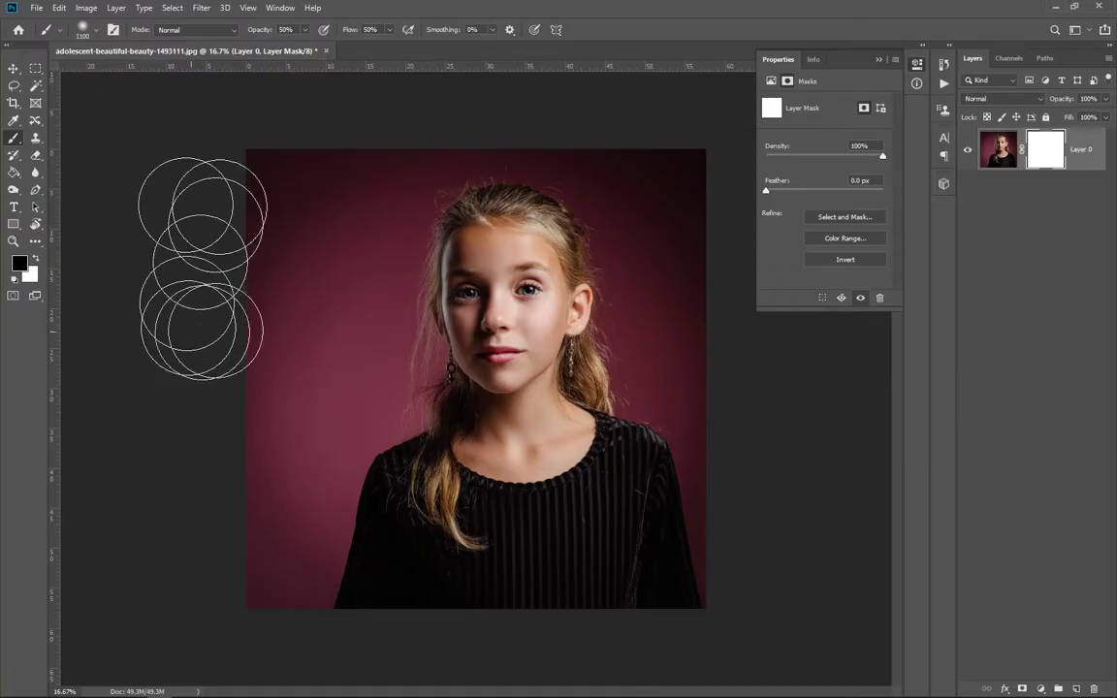
- Try painting black on the mask over the backdrop along the portrait's left edge and undo the painting
mouse_move(305, 180)
left_mouse_down()
mouse_move(191, 250)
mouse_move(237, 205)
mouse_move(330, 155)
mouse_move(349, 160)
mouse_move(289, 194)
mouse_move(242, 262)
mouse_move(226, 318)
mouse_move(230, 531)
mouse_move(264, 237)
mouse_move(285, 199)
mouse_move(302, 203)
mouse_move(320, 240)
mouse_move(315, 288)
mouse_move(262, 450)
mouse_move(231, 506)
mouse_move(263, 551)
mouse_move(244, 649)
left_mouse_up()
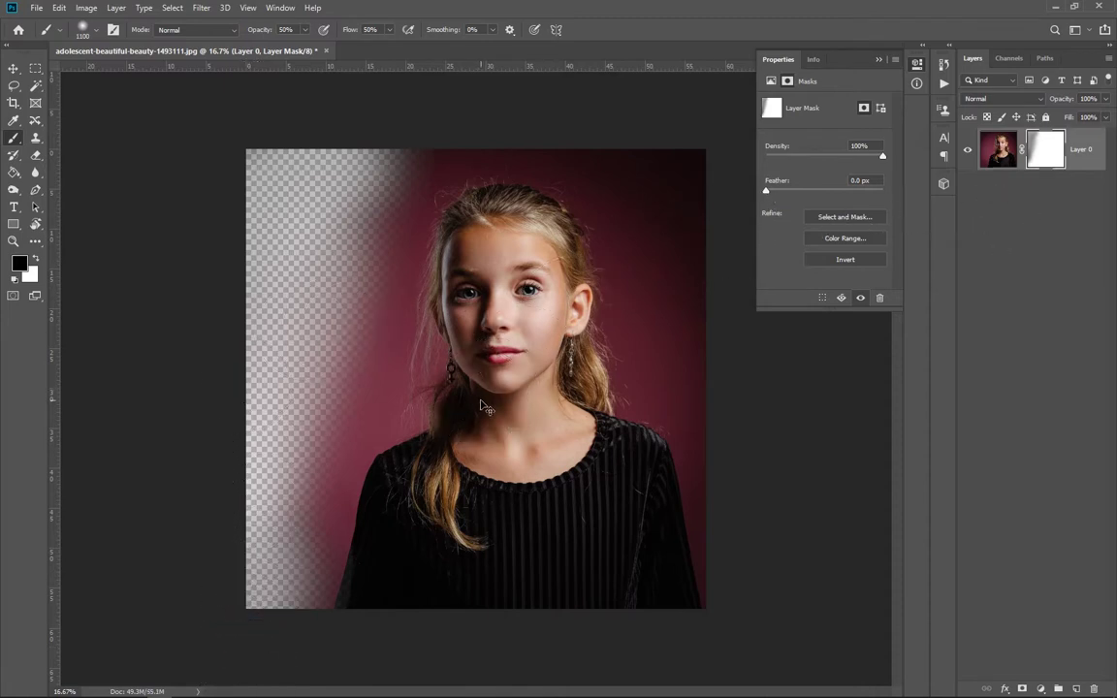
key("ctrl+z")
key("ctrl+z")
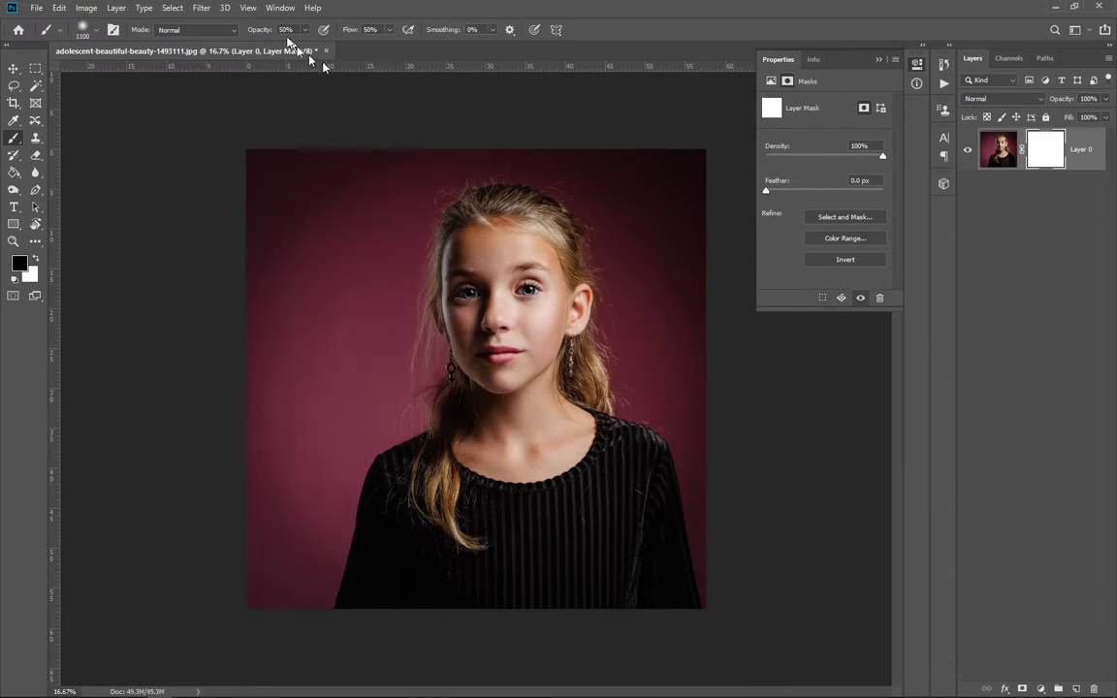
- Set the brush to 100% opacity and flow, with the Hard Round preset at a size of 600 px
left_click_drag(257, 32, 585, 43)
right_click(277, 223)
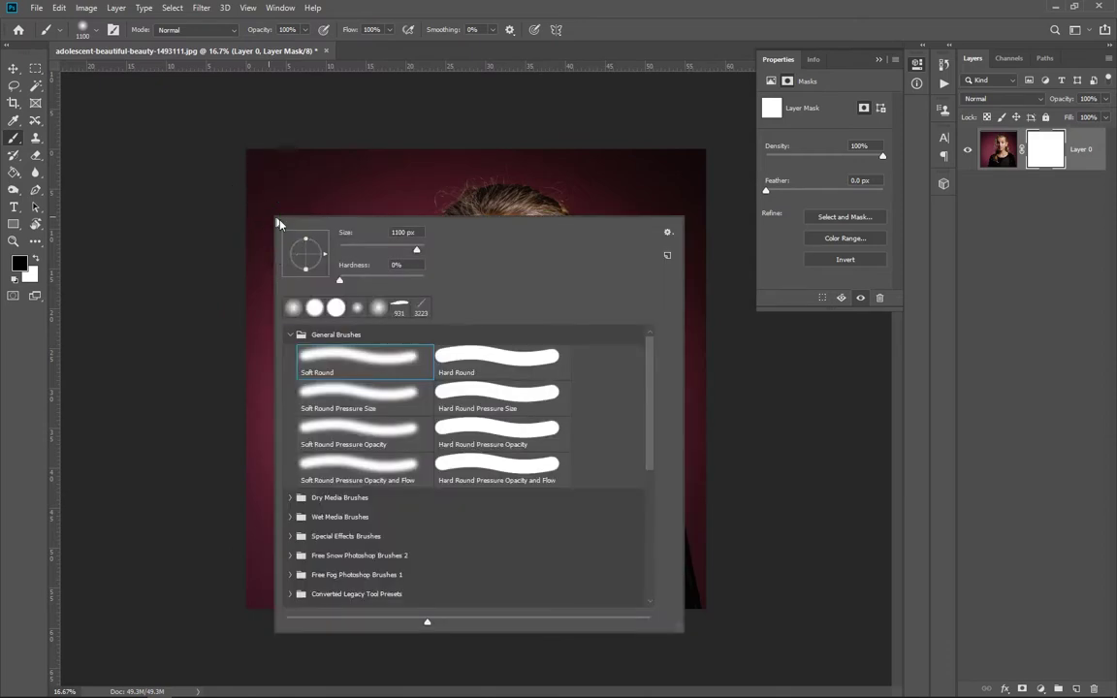
left_click(523, 365)
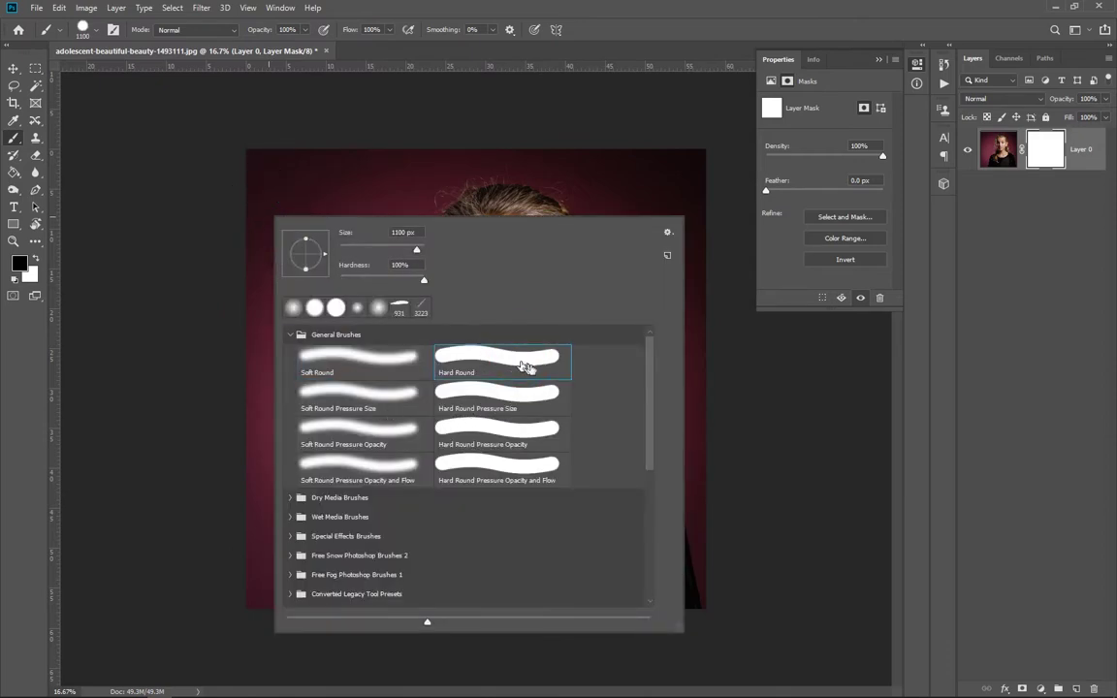
left_click(655, 21)
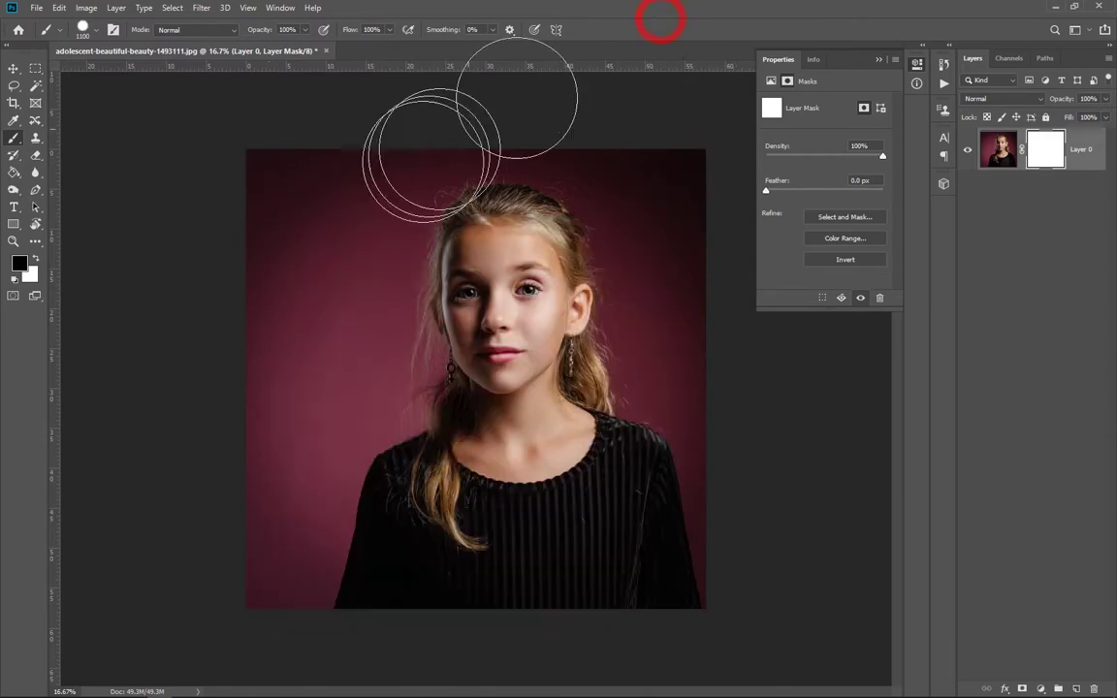
key("bracketleft")
key("bracketleft")
key("bracketleft")
key("bracketleft")
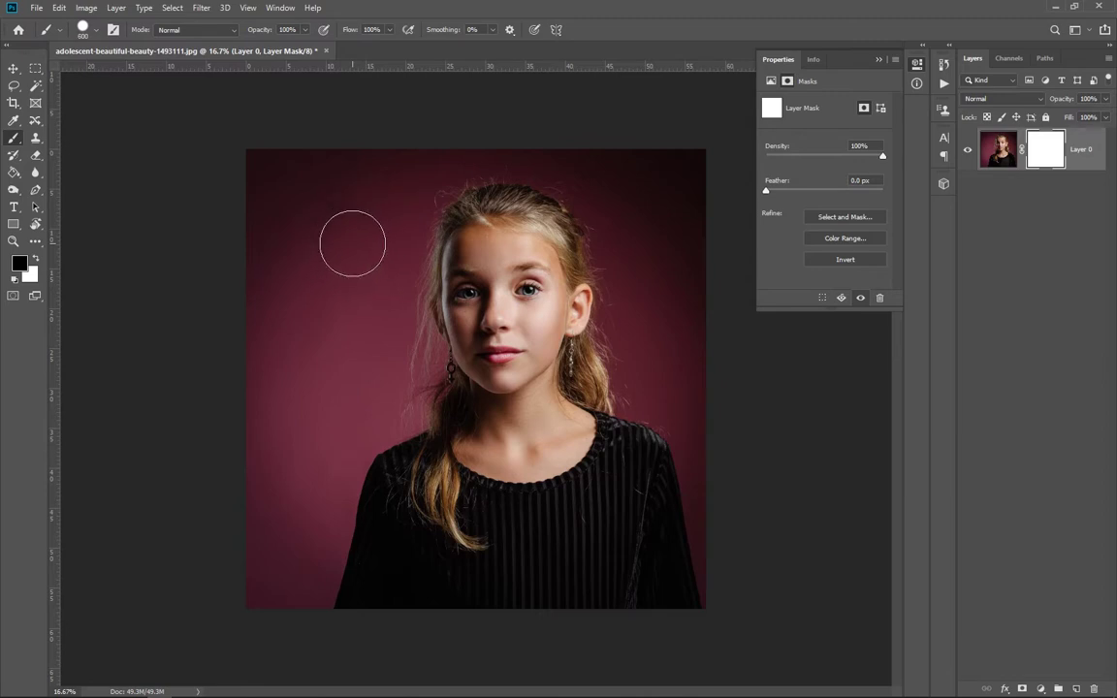
- Paint black on the layer mask to hide the backdrop around the girl and a horizontal band across her mouth and neck
mouse_move(281, 160)
left_mouse_down()
mouse_move(254, 456)
mouse_move(303, 125)
mouse_move(312, 310)
mouse_move(331, 149)
mouse_move(369, 130)
mouse_move(378, 194)
mouse_move(287, 374)
mouse_move(282, 441)
mouse_move(259, 428)
mouse_move(275, 461)
mouse_move(244, 593)
mouse_move(292, 442)
mouse_move(257, 636)
mouse_move(305, 462)
mouse_move(291, 587)
mouse_move(280, 606)
mouse_move(317, 424)
mouse_move(293, 573)
mouse_move(311, 498)
mouse_move(308, 543)
mouse_move(292, 590)
mouse_move(300, 575)
mouse_move(324, 419)
mouse_move(352, 374)
mouse_move(387, 162)
mouse_move(436, 136)
mouse_move(560, 150)
mouse_move(688, 310)
left_mouse_up()
mouse_move(672, 209)
left_mouse_down()
mouse_move(673, 287)
mouse_move(711, 266)
mouse_move(698, 175)
mouse_move(712, 209)
mouse_move(660, 199)
mouse_move(660, 269)
mouse_move(672, 249)
left_mouse_up()
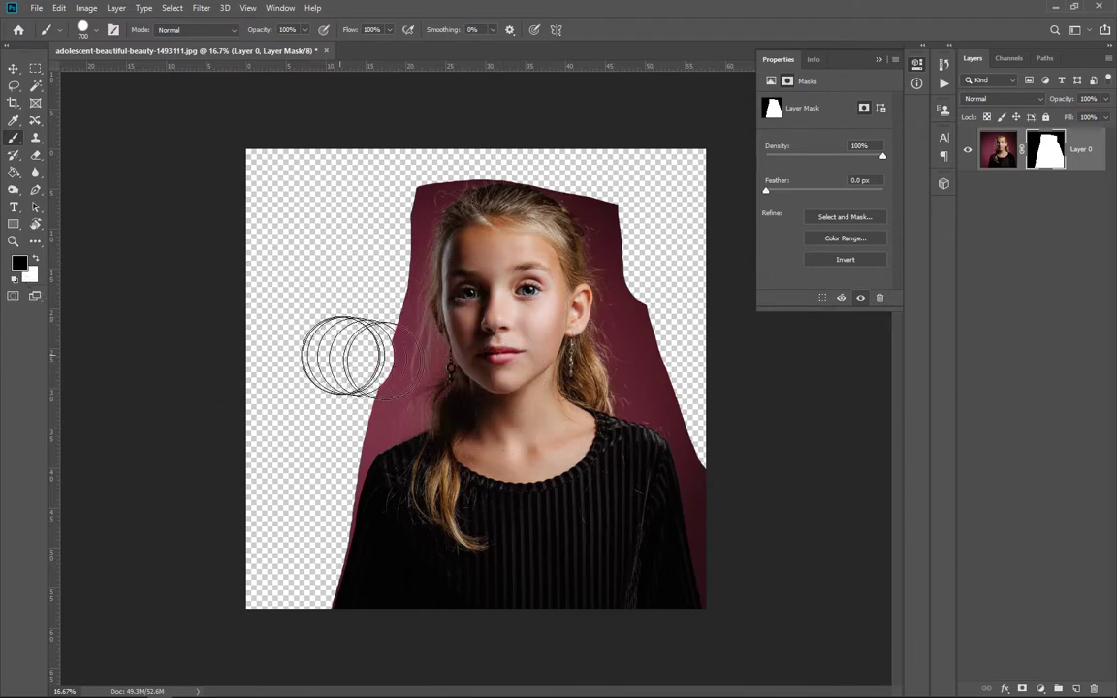
mouse_move(405, 371)
left_mouse_down()
mouse_move(678, 372)
mouse_move(669, 372)
left_mouse_up()
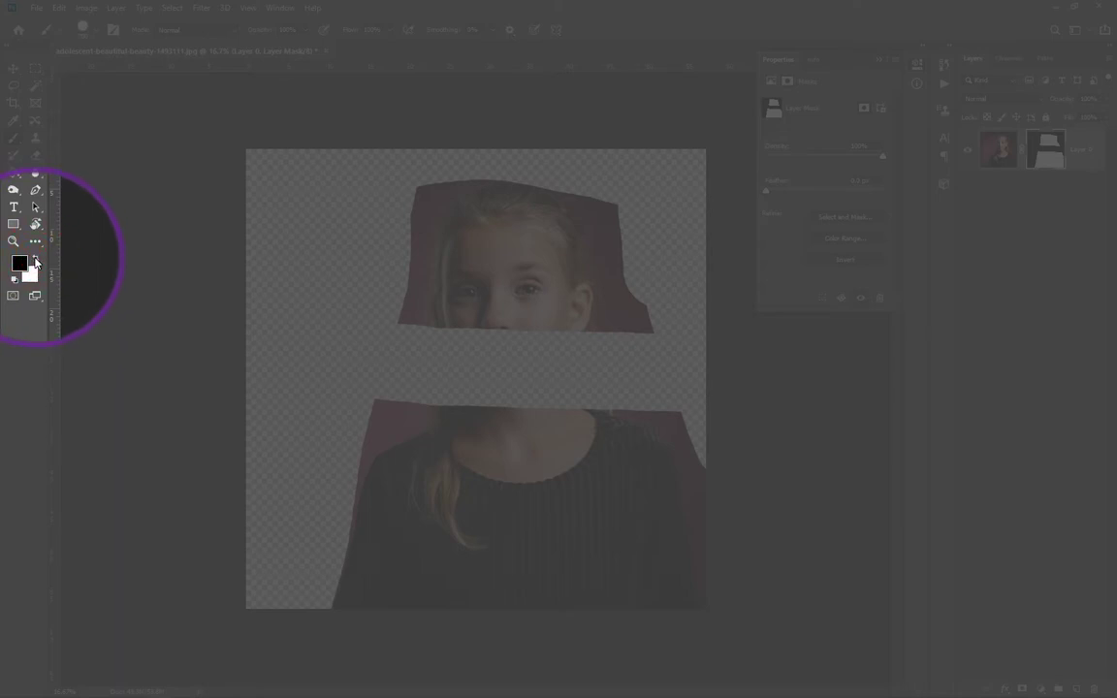
- Make white the foreground color and paint over all hidden areas of the layer mask to restore the full portrait
left_click(36, 260)
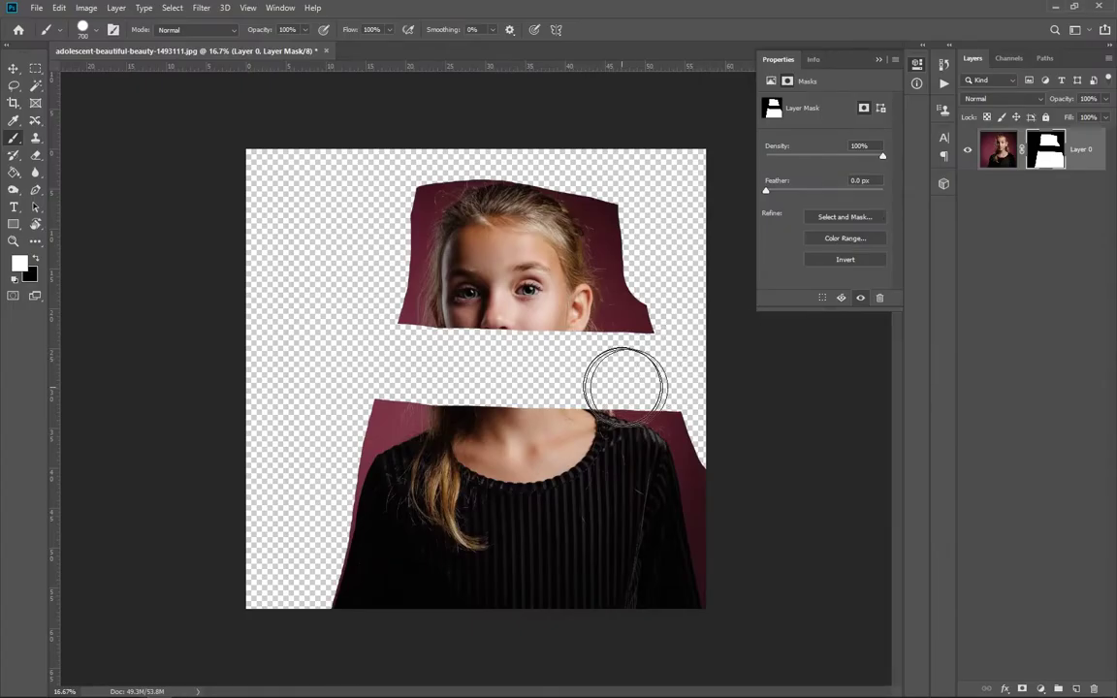
mouse_move(628, 379)
left_mouse_down()
mouse_move(668, 386)
mouse_move(536, 393)
mouse_move(398, 374)
mouse_move(473, 374)
mouse_move(528, 341)
mouse_move(374, 224)
mouse_move(582, 160)
mouse_move(710, 194)
mouse_move(664, 271)
mouse_move(659, 329)
mouse_move(696, 568)
mouse_move(393, 594)
mouse_move(221, 586)
mouse_move(426, 504)
mouse_move(249, 516)
mouse_move(393, 324)
mouse_move(399, 257)
mouse_move(363, 179)
mouse_move(276, 349)
mouse_move(281, 145)
mouse_move(341, 150)
mouse_move(320, 252)
mouse_move(659, 174)
left_mouse_up()
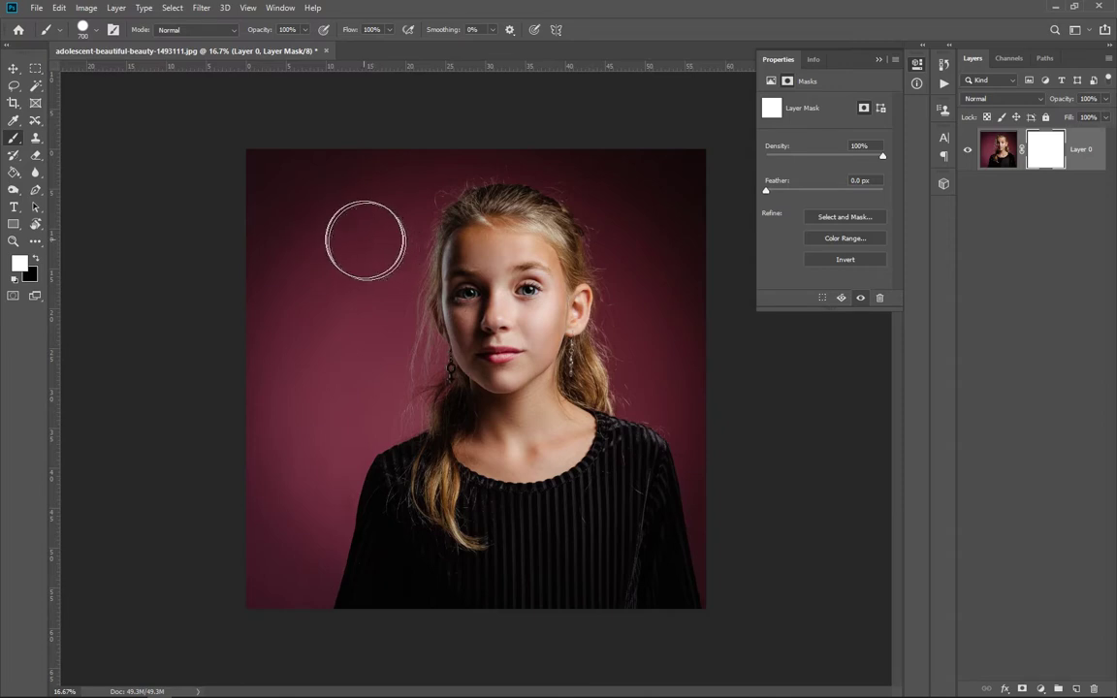
- Extend the canvas equally beyond both sides of the portrait with the Crop tool
key("c")
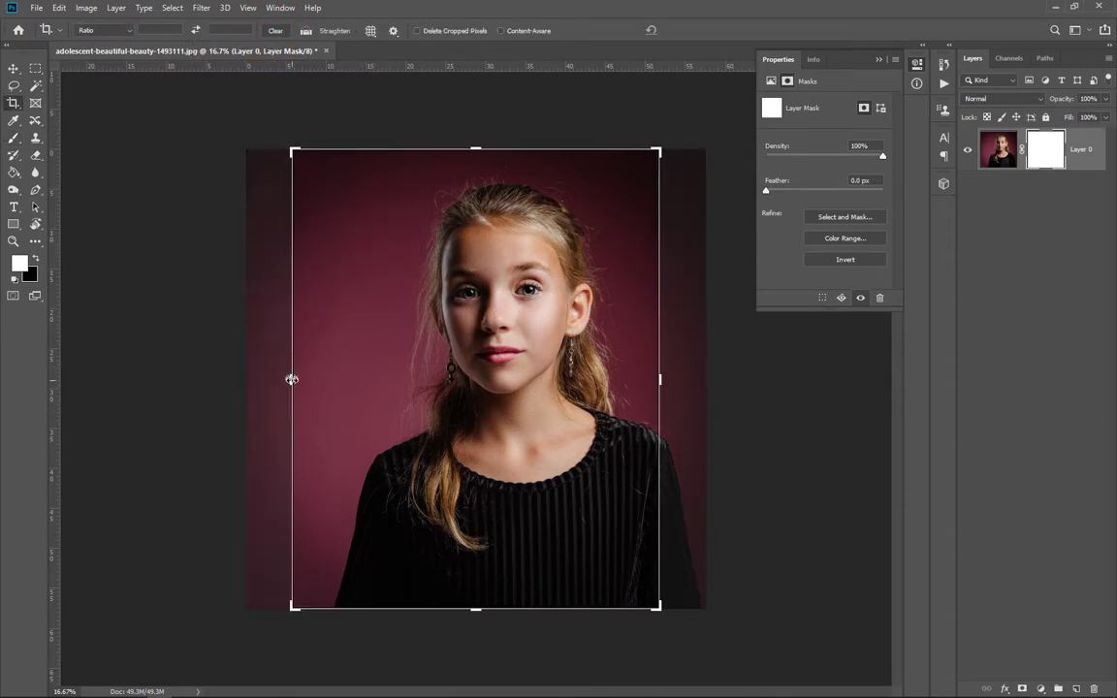
left_click_drag(292, 379, 131, 379)
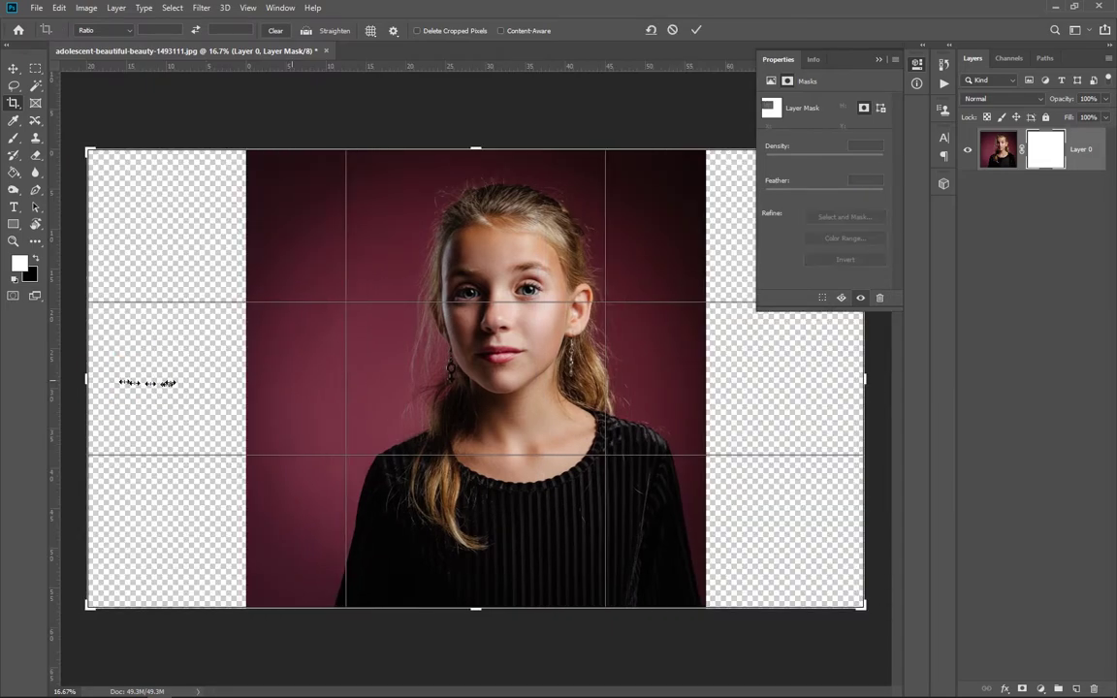
key("Return")
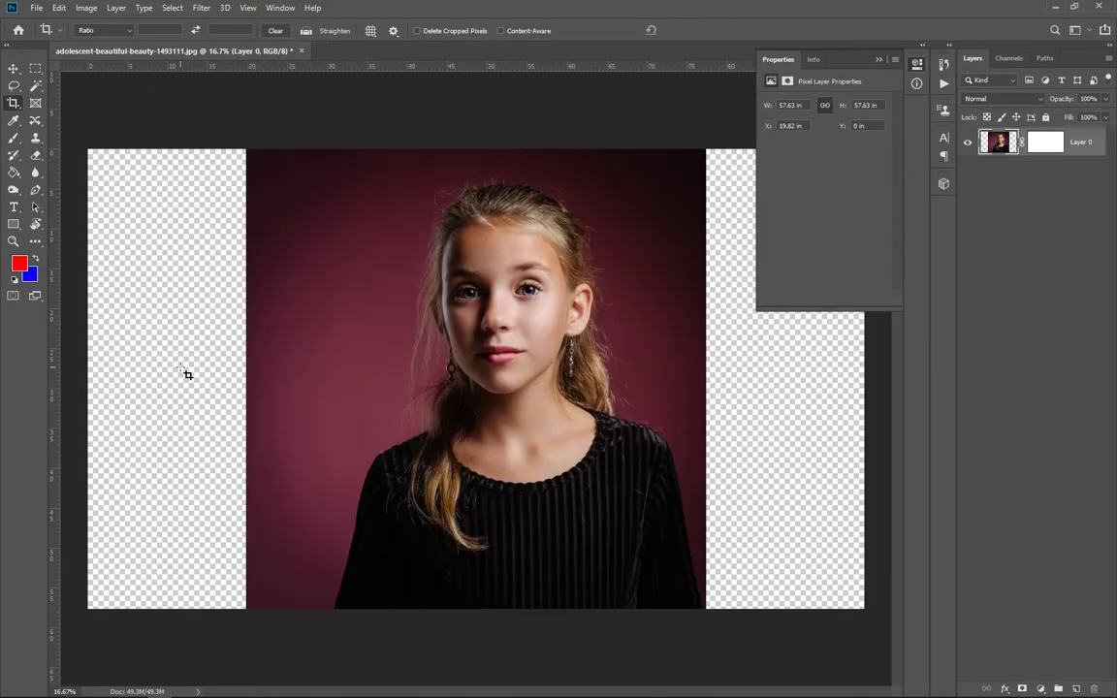
- Add a new layer above the portrait and sample the dark maroon backdrop as the Brush tool's color
key("v")
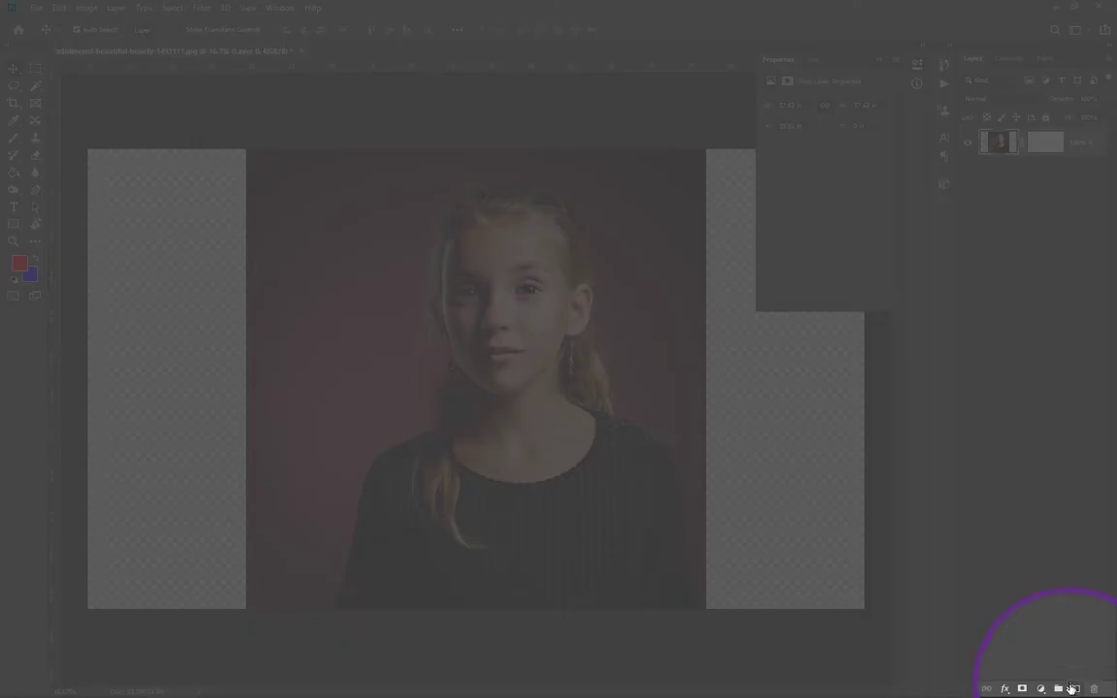
left_click(1075, 688)
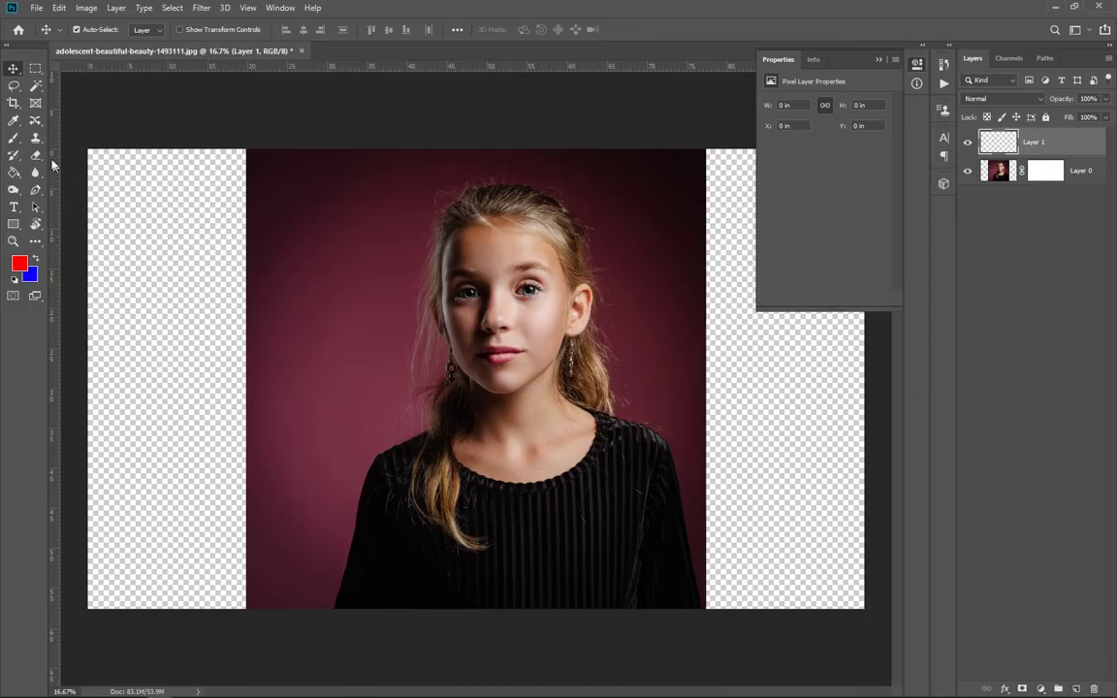
left_click(14, 138)
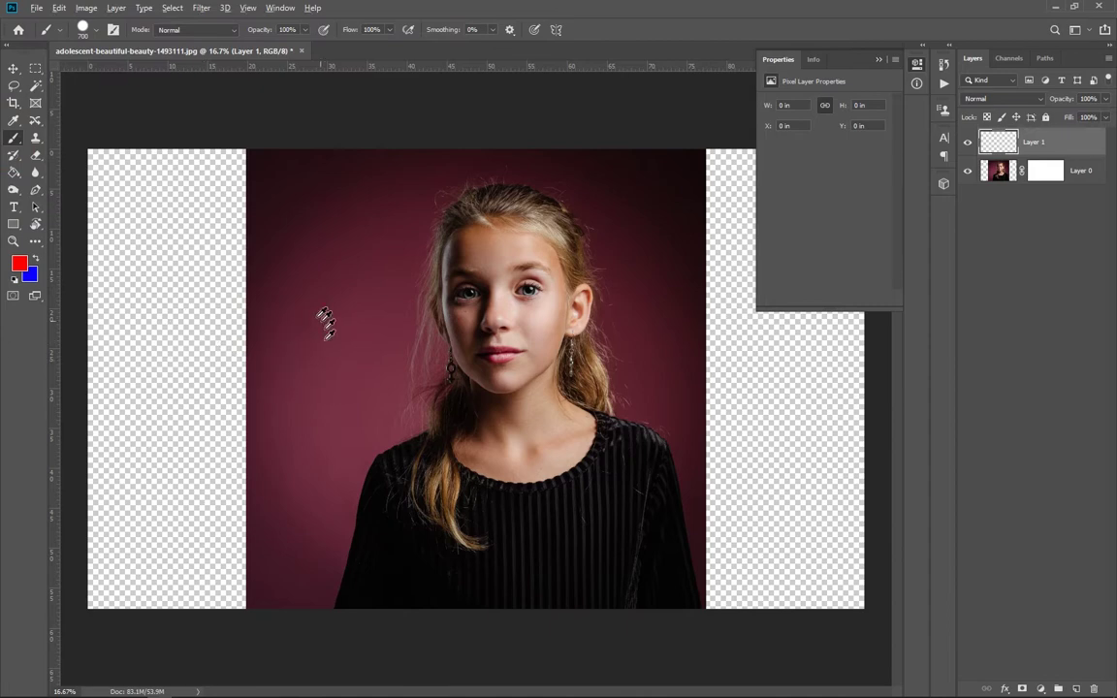
left_click(291, 300, "alt")
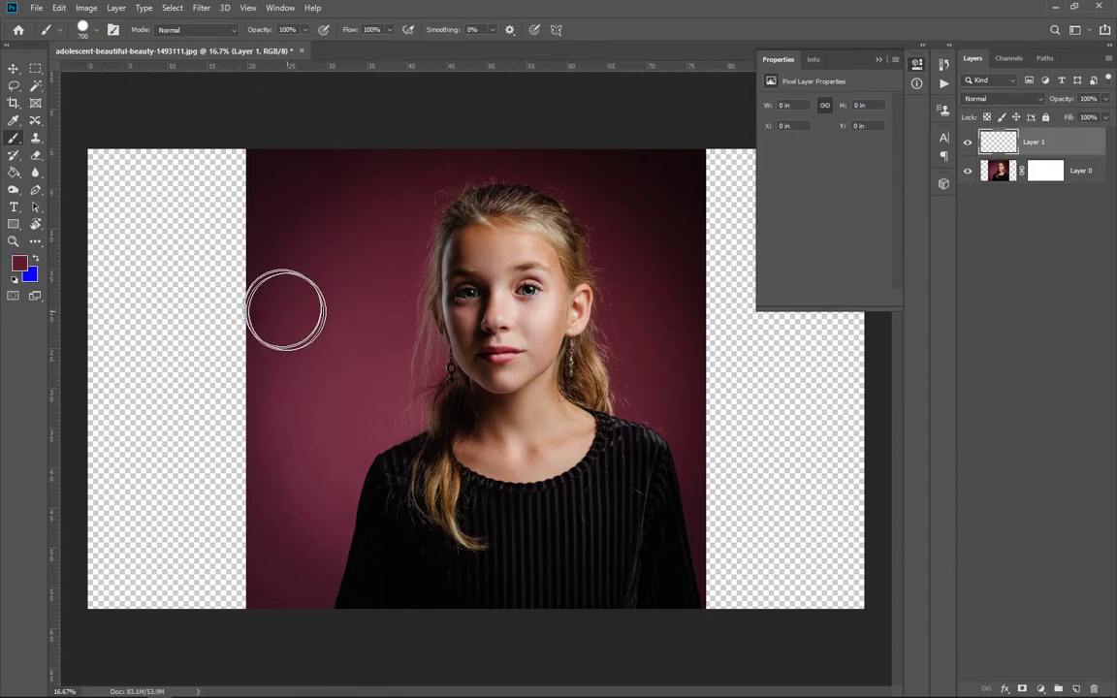
- Try painting maroon on the new layer over the portrait's left edge and the empty canvas beside it, and undo the strokes
mouse_move(244, 169)
left_mouse_down()
mouse_move(295, 475)
mouse_move(281, 235)
mouse_move(269, 542)
mouse_move(325, 241)
left_mouse_up()
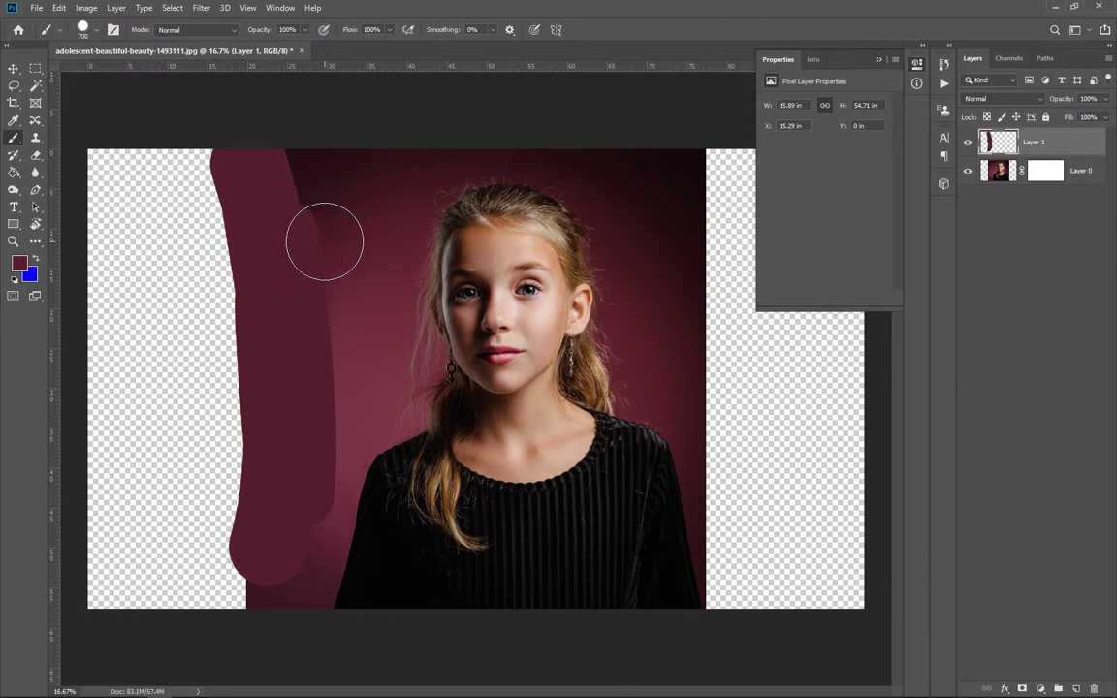
left_click_drag(233, 189, 276, 192)
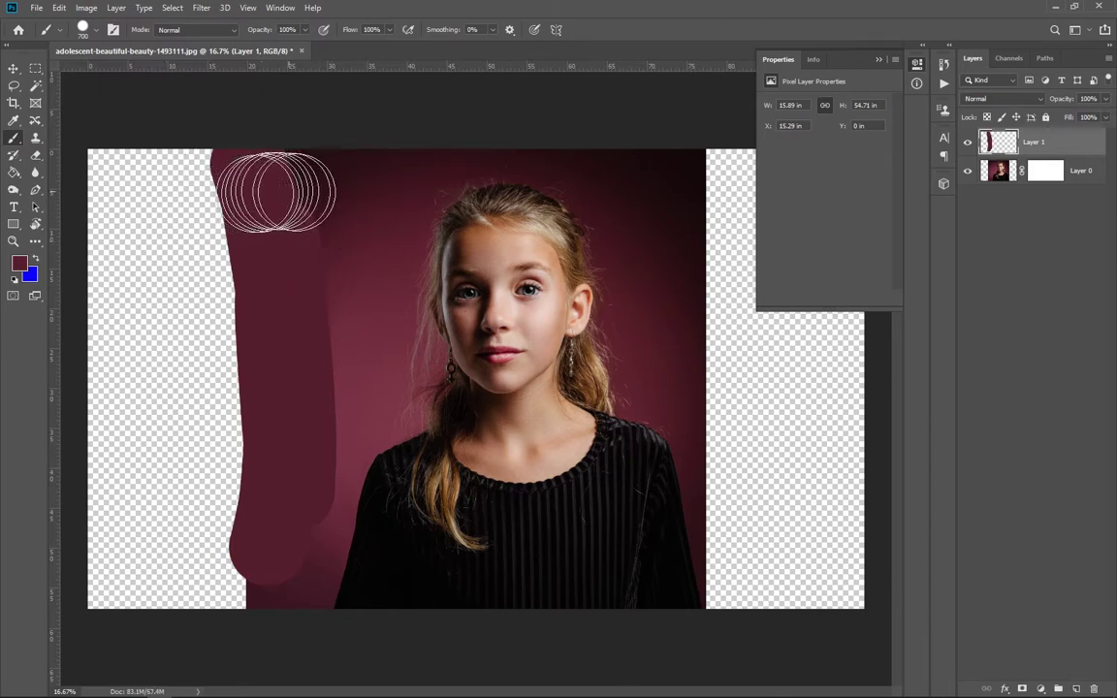
key("ctrl+z")
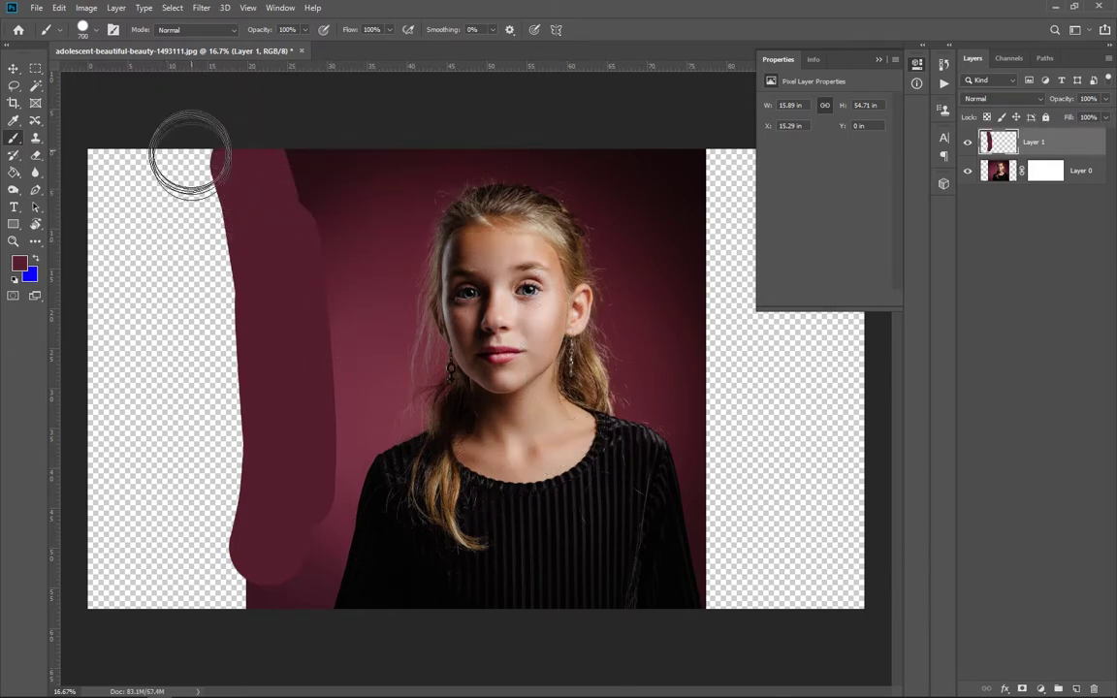
mouse_move(190, 155)
left_mouse_down()
mouse_move(178, 490)
mouse_move(171, 531)
mouse_move(148, 255)
mouse_move(132, 308)
mouse_move(135, 519)
left_mouse_up()
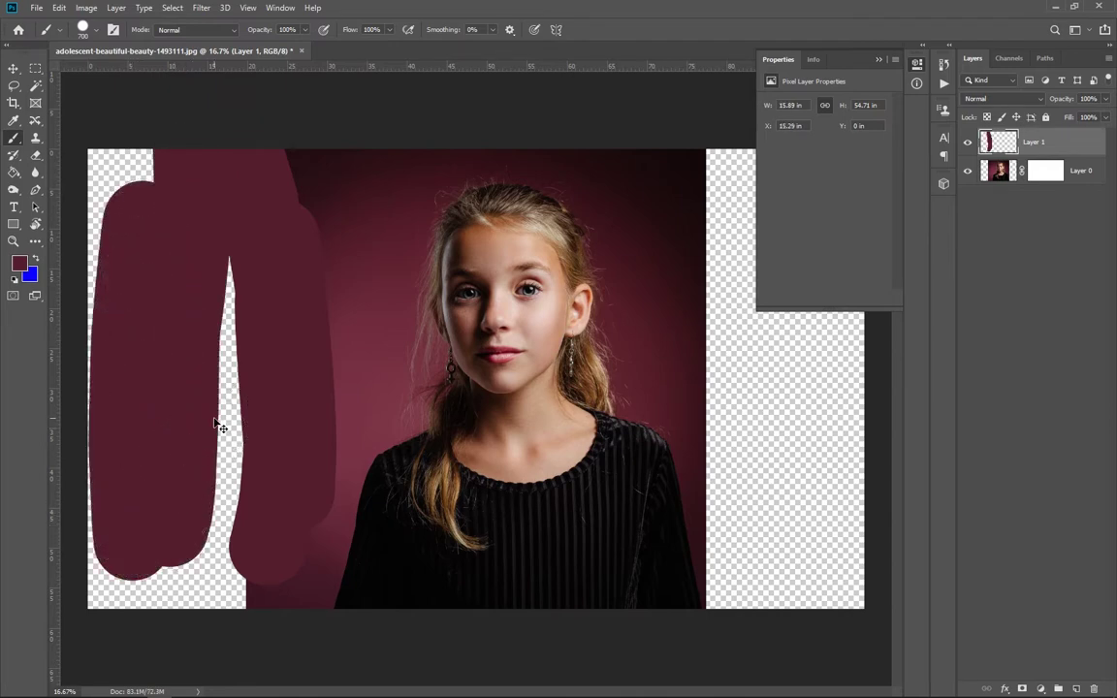
key("ctrl+z")
key("ctrl+z")
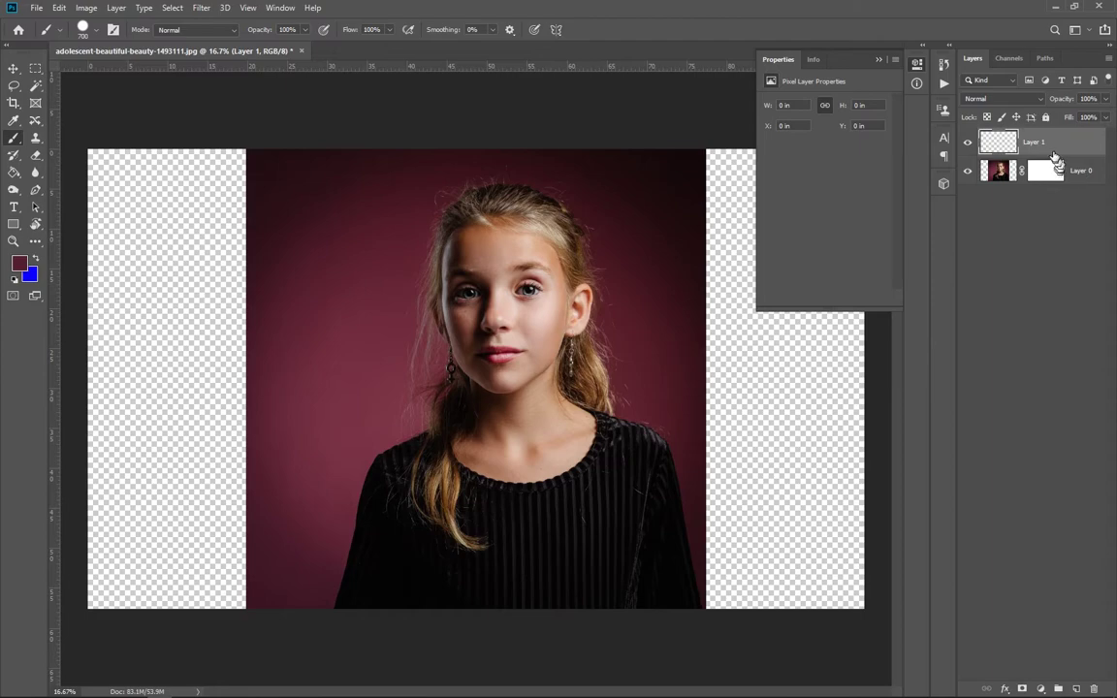
- Clip Layer 1 to the portrait layer with a clipping mask, and add and delete another layer above it
right_click(1052, 147)
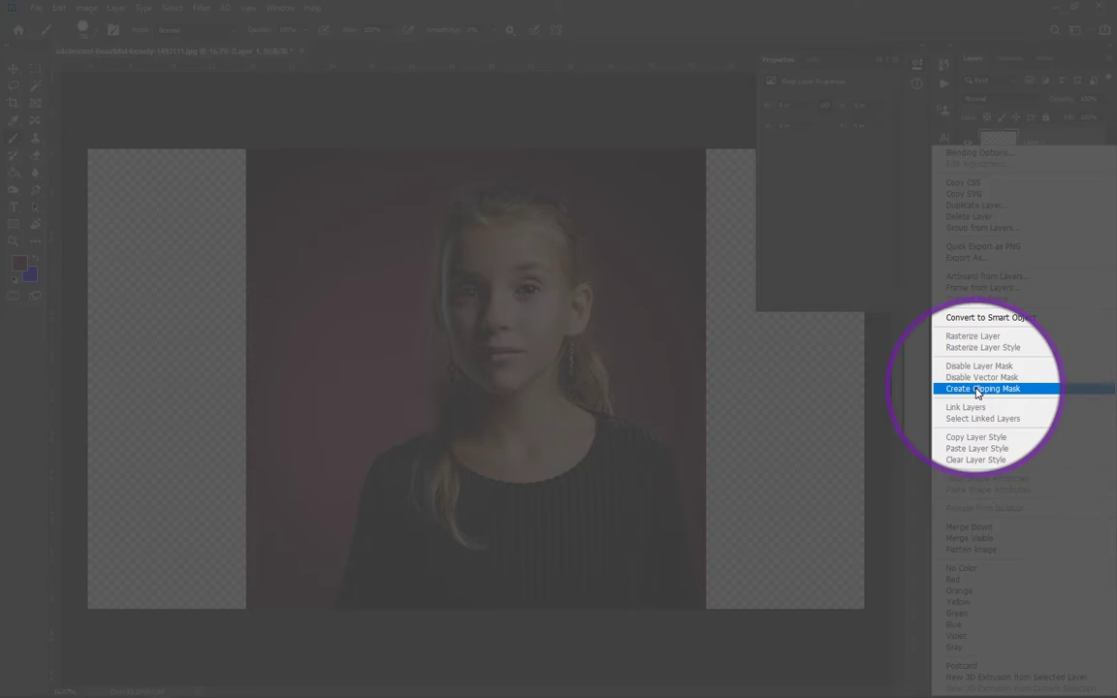
left_click(977, 390)
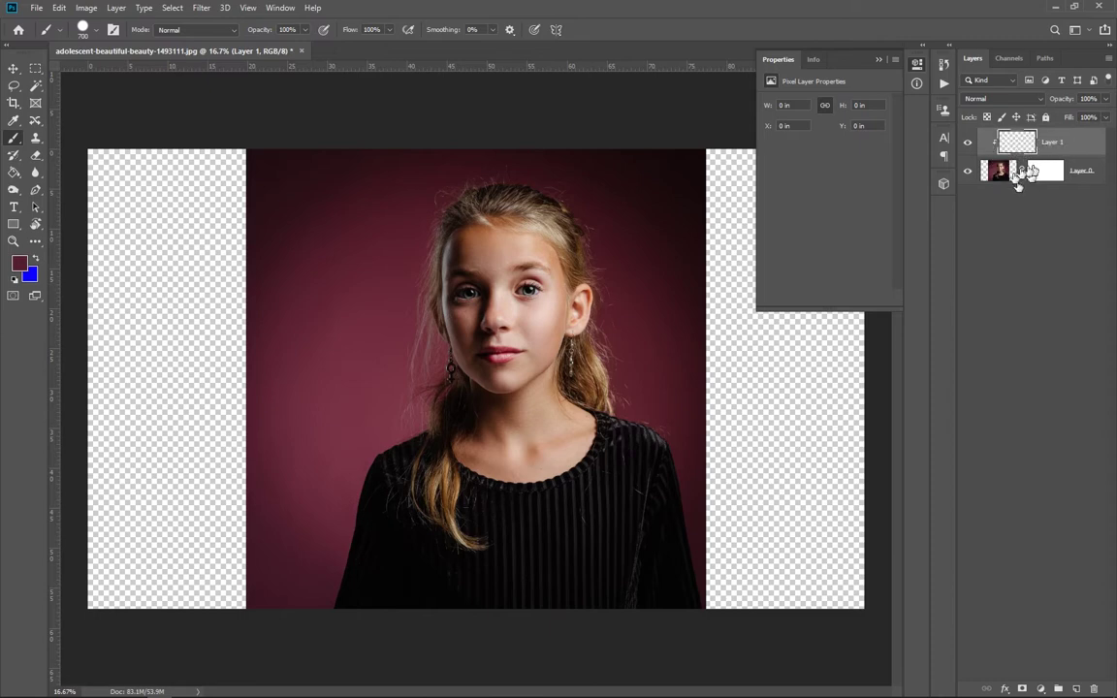
left_click(1077, 688)
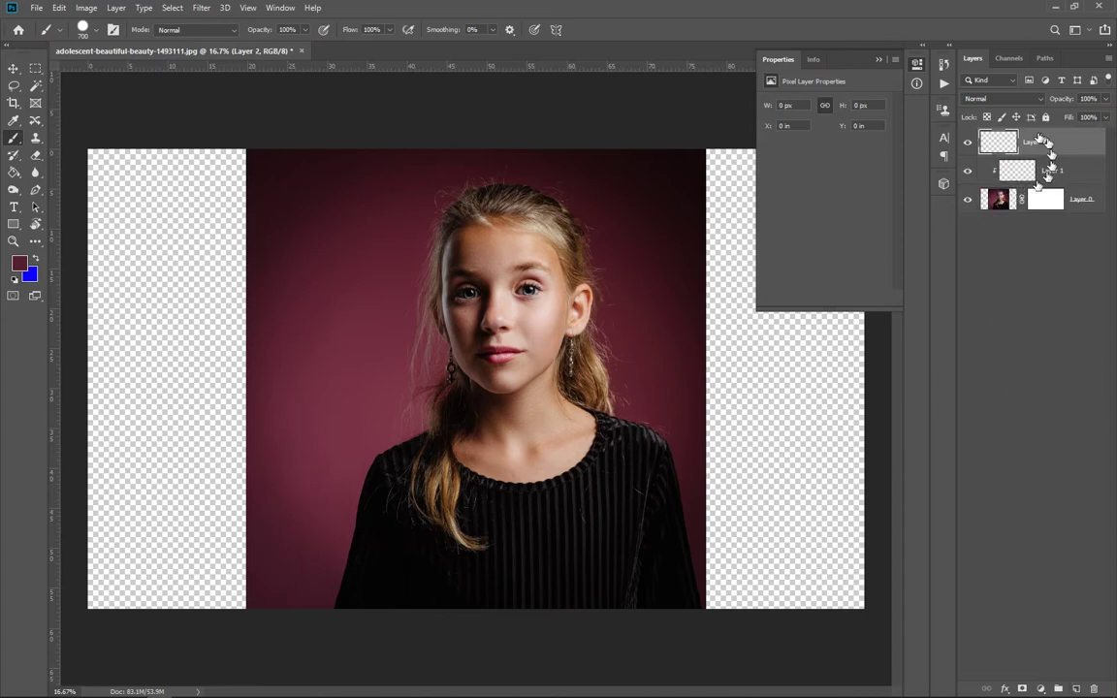
left_click_drag(1060, 147, 1094, 687)
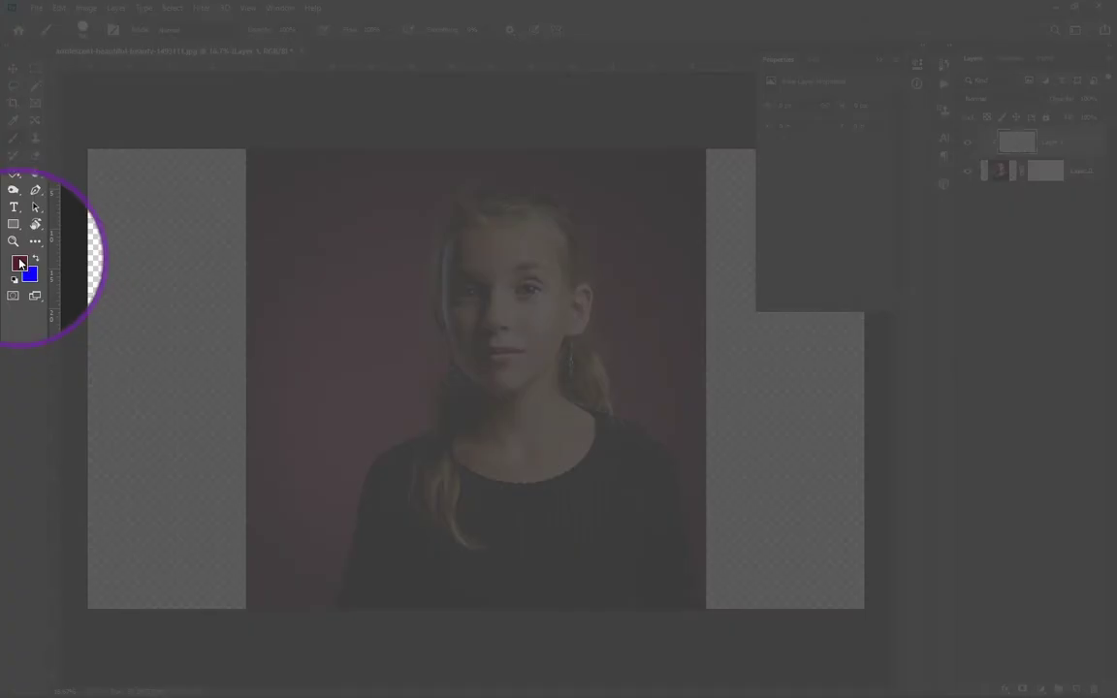
- Set the foreground color to white and paint a rough frame around the portrait's edges on the clipped Layer 1
left_click(20, 264)
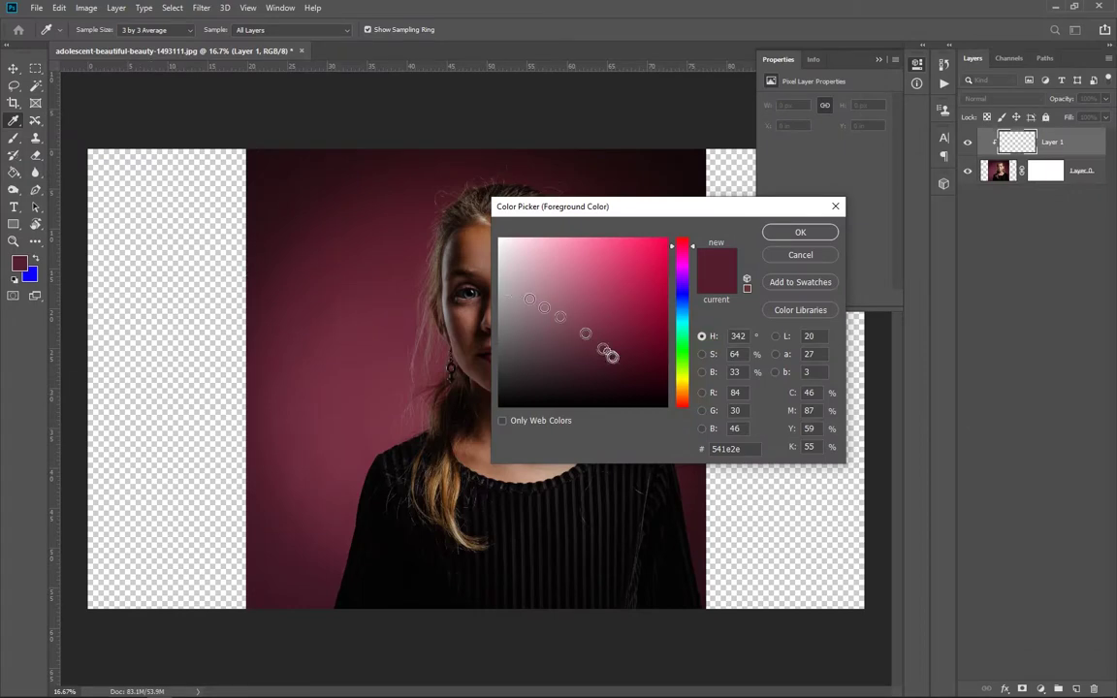
mouse_move(593, 333)
left_mouse_down()
mouse_move(524, 270)
mouse_move(544, 229)
left_mouse_up()
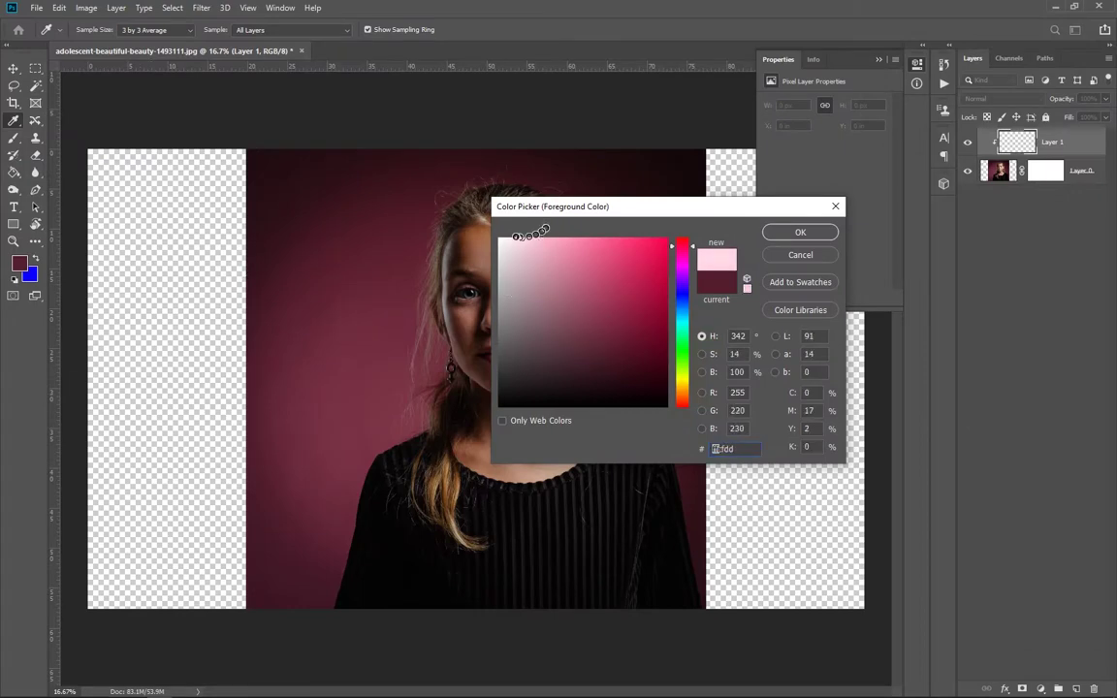
left_click(792, 234)
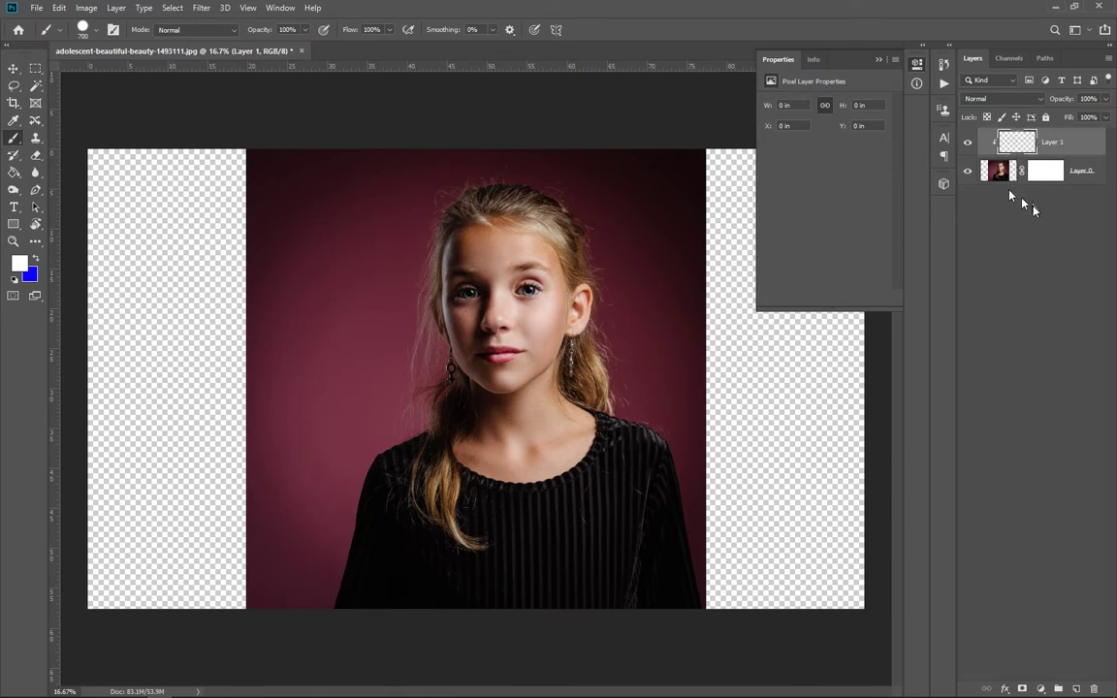
mouse_move(283, 209)
left_mouse_down()
mouse_move(233, 543)
mouse_move(257, 276)
mouse_move(226, 603)
mouse_move(250, 601)
mouse_move(245, 625)
mouse_move(291, 589)
mouse_move(335, 630)
mouse_move(378, 638)
mouse_move(407, 616)
mouse_move(392, 611)
mouse_move(523, 631)
mouse_move(273, 574)
mouse_move(265, 346)
mouse_move(241, 215)
mouse_move(248, 147)
mouse_move(635, 199)
mouse_move(429, 160)
mouse_move(669, 172)
mouse_move(700, 215)
mouse_move(713, 561)
mouse_move(659, 594)
mouse_move(552, 589)
left_mouse_up()
left_click_drag(1016, 143, 999, 158)
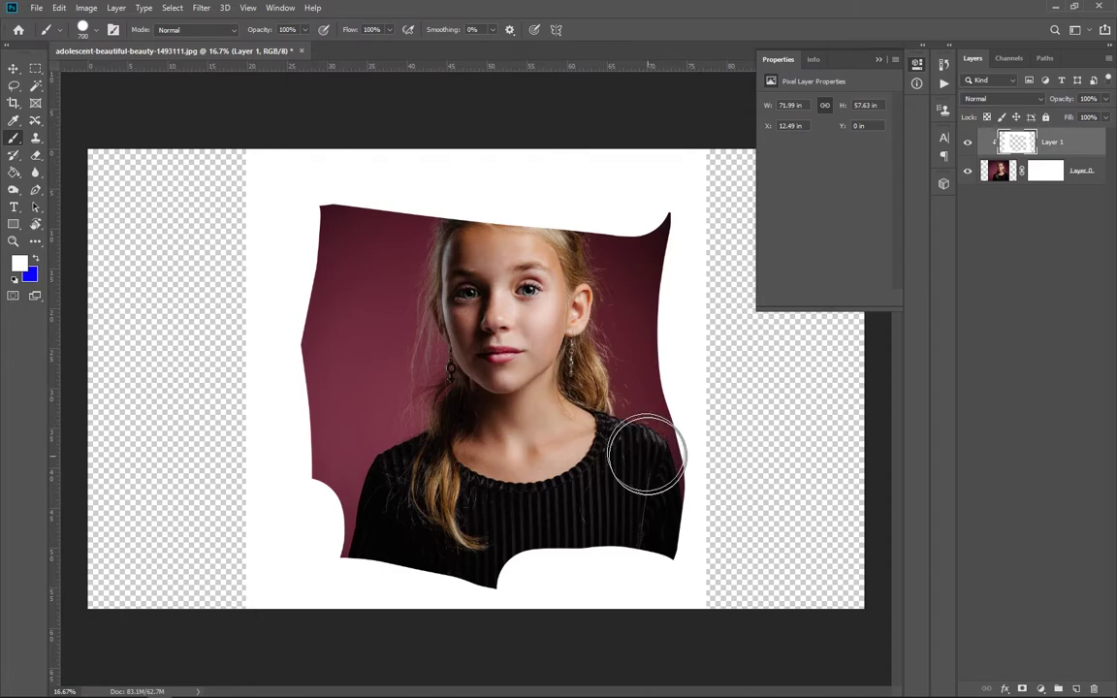
- Delete the clipped layer and try painting white around the portrait's edges on Layer 0 with transparent pixels locked, undoing the paint
mouse_move(1074, 142)
left_mouse_down()
mouse_move(1075, 673)
mouse_move(1095, 689)
left_mouse_up()
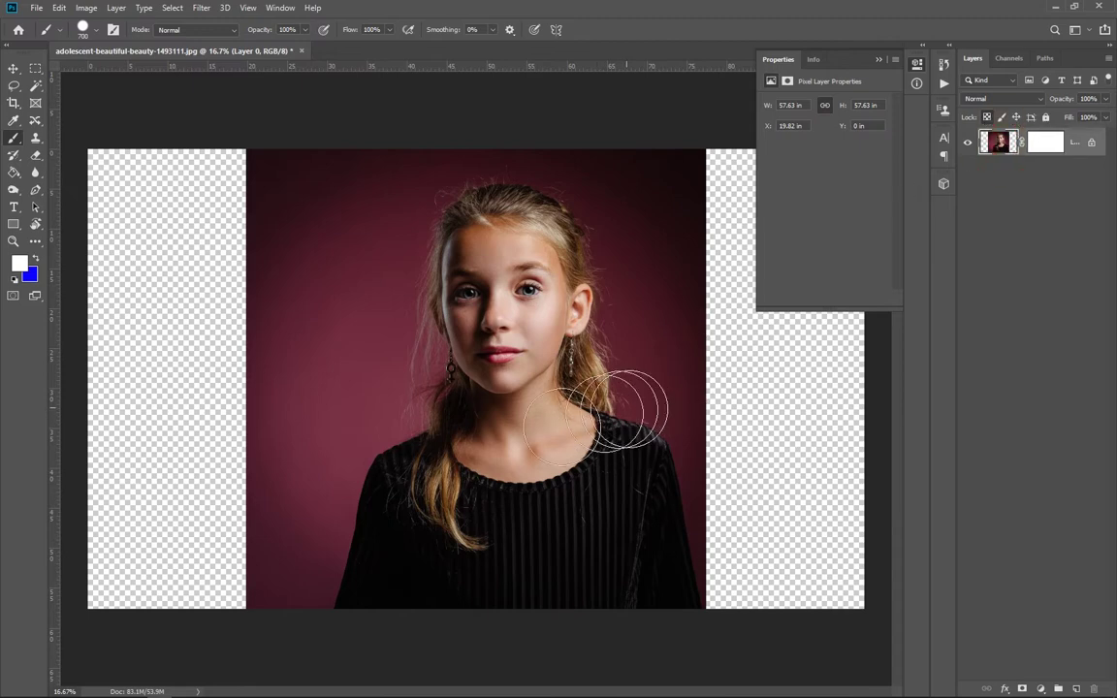
mouse_move(272, 186)
left_mouse_down()
mouse_move(264, 495)
mouse_move(231, 617)
mouse_move(335, 593)
mouse_move(679, 606)
mouse_move(677, 369)
mouse_move(498, 170)
mouse_move(245, 166)
mouse_move(669, 163)
left_mouse_up()
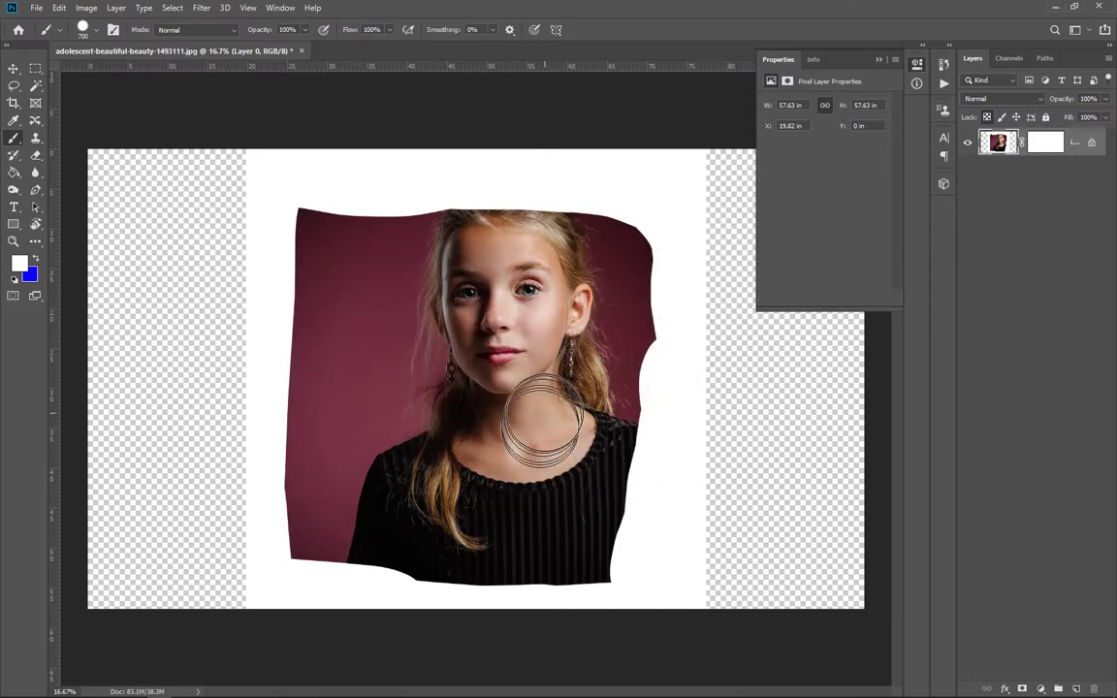
key("ctrl+z")
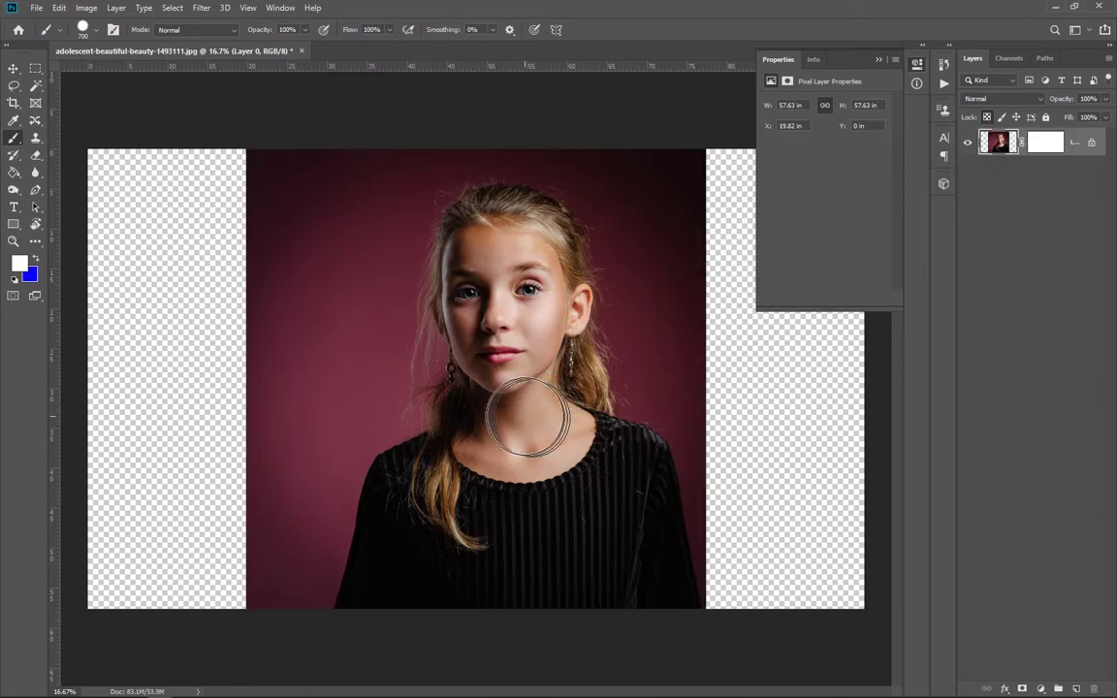
- Crop the canvas back to the portrait's own width, removing the empty areas on both sides
key("c")
left_click_drag(89, 377, 253, 401)
key("Return")
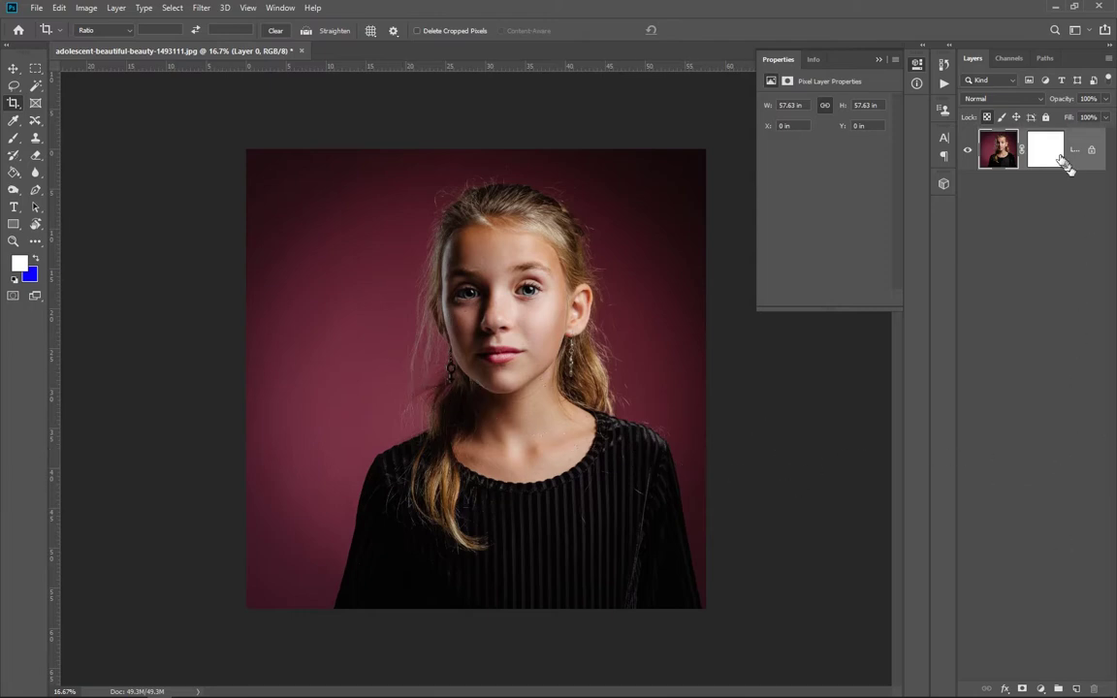
- Delete Layer 0's white mask without applying it and add a black layer mask that hides the whole image
left_click_drag(1066, 165, 1092, 690)
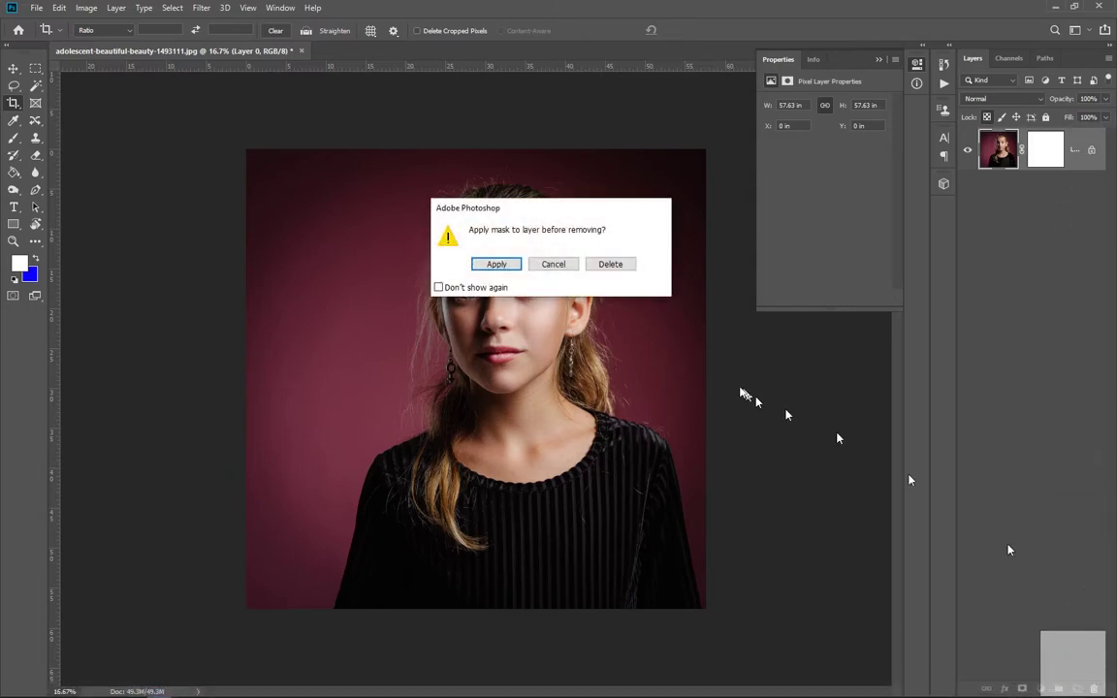
left_click(601, 265)
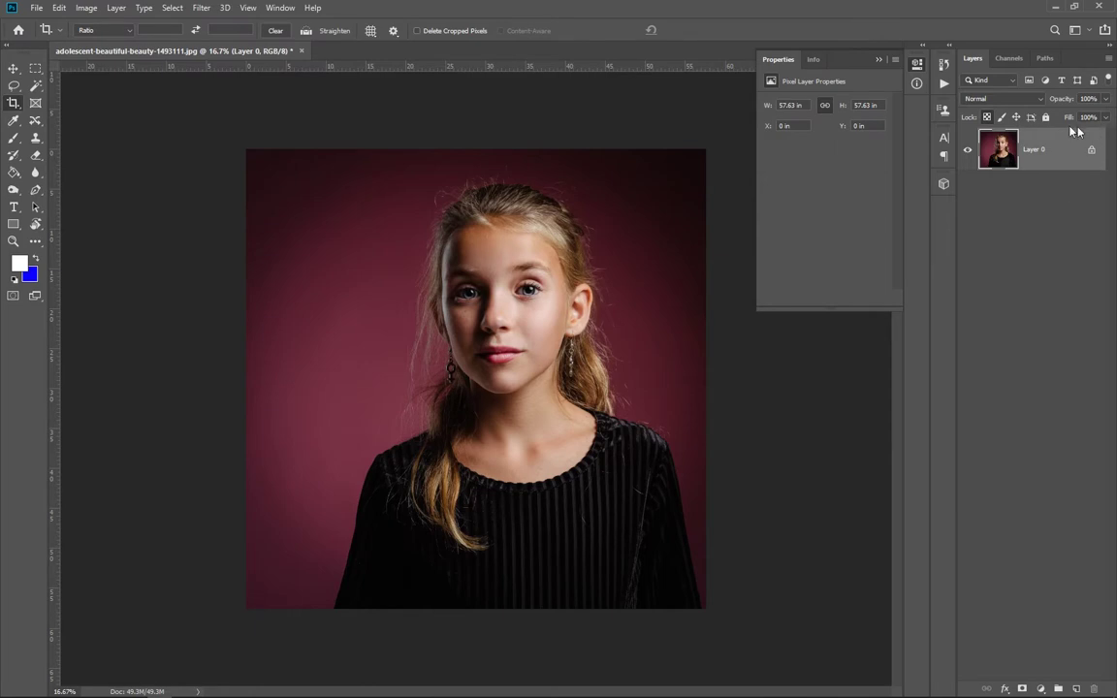
left_click(1021, 689, "alt")
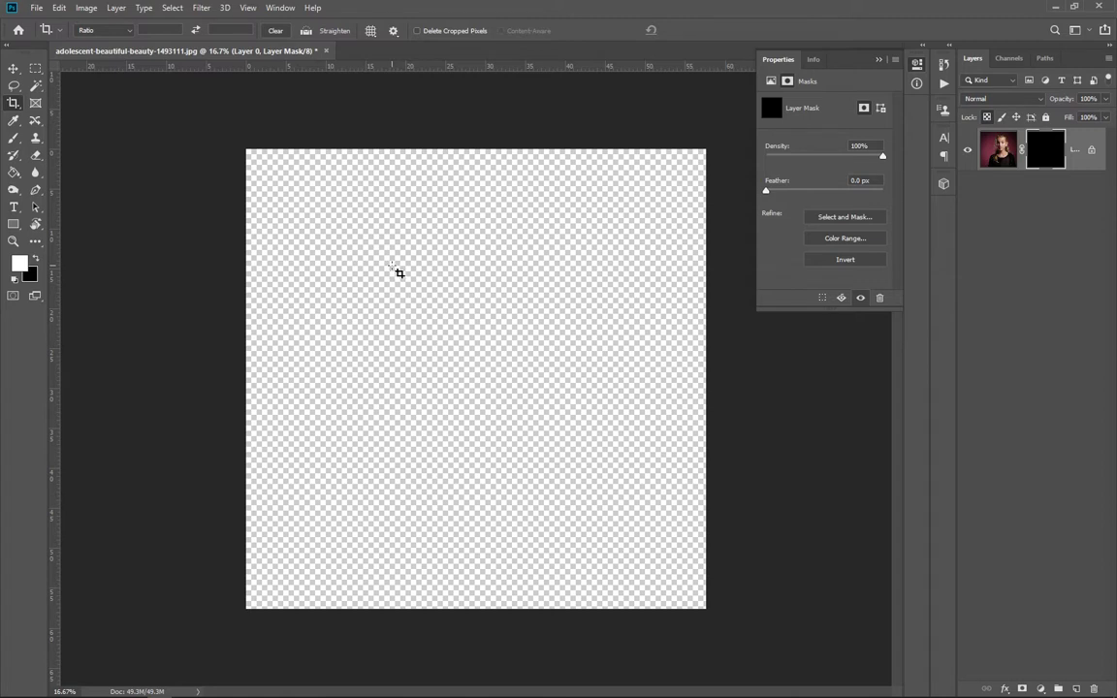
- Paint white with the Brush tool over Layer 0's black mask until the whole portrait is revealed
key("b")
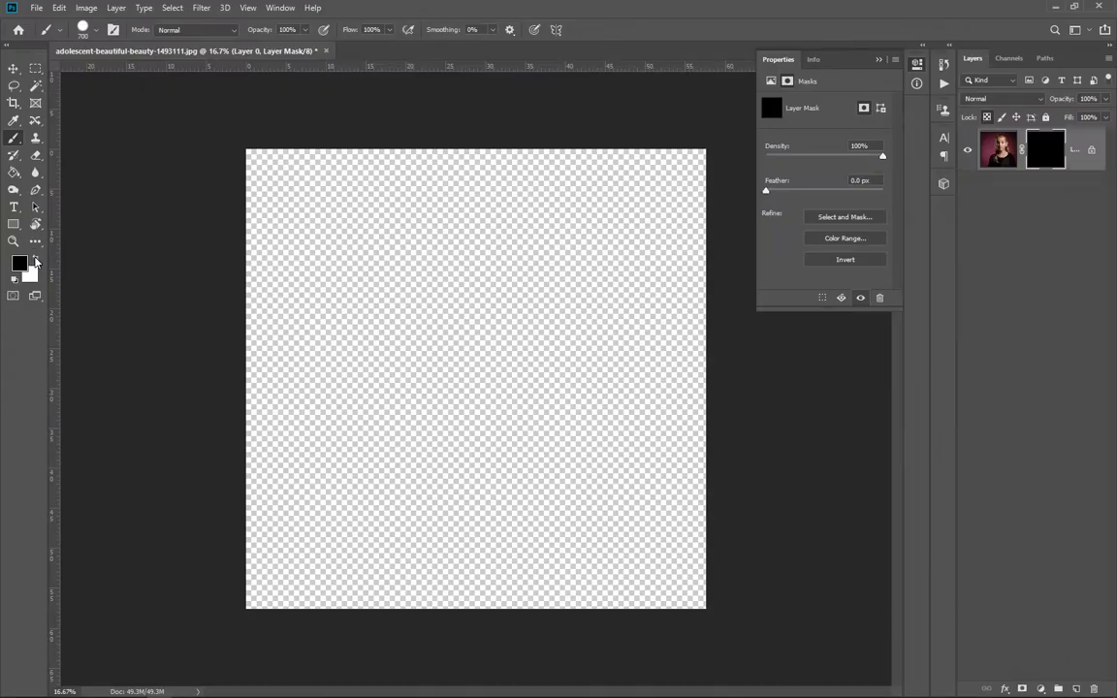
left_click(39, 260)
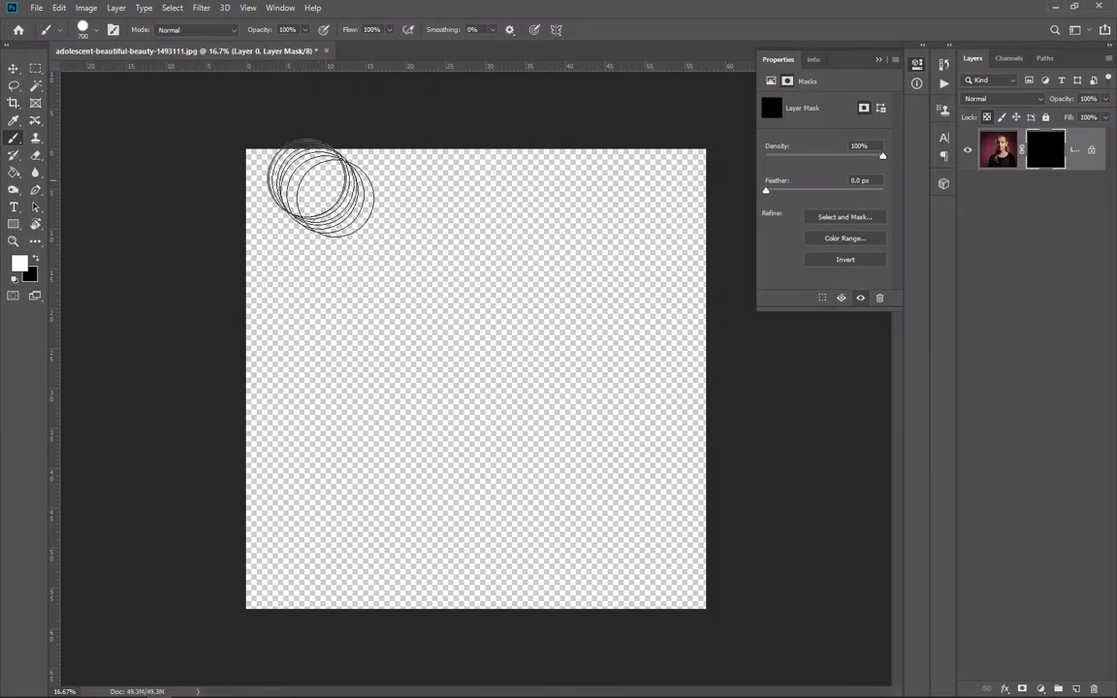
mouse_move(320, 189)
left_mouse_down()
mouse_move(289, 174)
mouse_move(286, 378)
mouse_move(247, 165)
mouse_move(242, 397)
mouse_move(281, 648)
mouse_move(276, 603)
mouse_move(698, 593)
mouse_move(417, 567)
mouse_move(281, 581)
mouse_move(421, 538)
mouse_move(211, 468)
mouse_move(610, 461)
mouse_move(461, 411)
mouse_move(378, 465)
mouse_move(668, 383)
mouse_move(698, 450)
mouse_move(742, 485)
mouse_move(473, 397)
mouse_move(636, 319)
mouse_move(287, 394)
mouse_move(334, 169)
mouse_move(397, 146)
mouse_move(320, 223)
mouse_move(698, 179)
mouse_move(436, 162)
mouse_move(717, 250)
mouse_move(698, 349)
mouse_move(685, 219)
mouse_move(436, 287)
mouse_move(340, 215)
mouse_move(635, 243)
mouse_move(679, 455)
mouse_move(237, 300)
mouse_move(346, 143)
left_mouse_up()
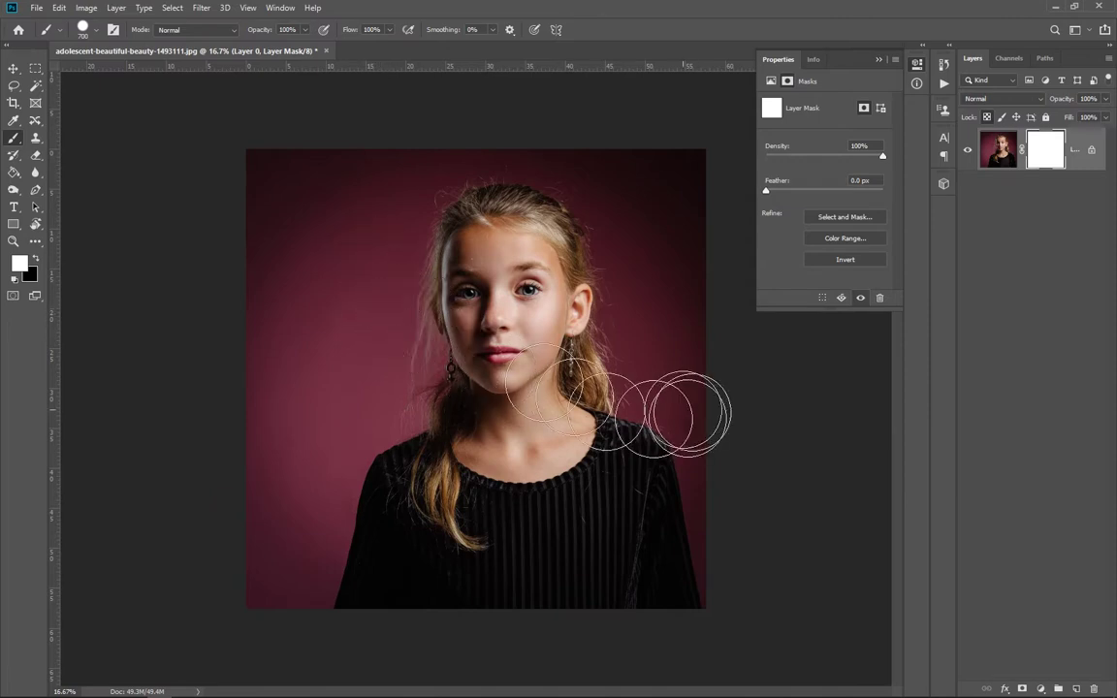
- Replace Layer 0's mask with a new white layer mask, discarding the old one unapplied, and invert it to black and back
mouse_move(1046, 149)
left_mouse_down()
mouse_move(1079, 675)
mouse_move(1104, 662)
mouse_move(1094, 688)
left_mouse_up()
left_click(617, 269)
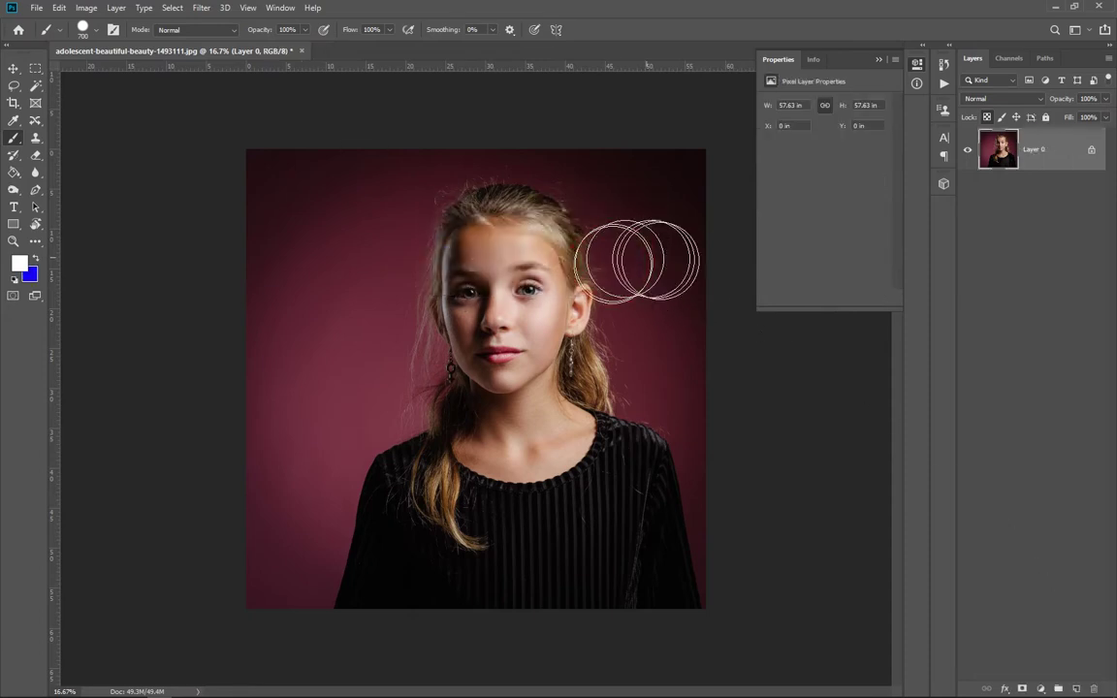
left_click(1022, 690)
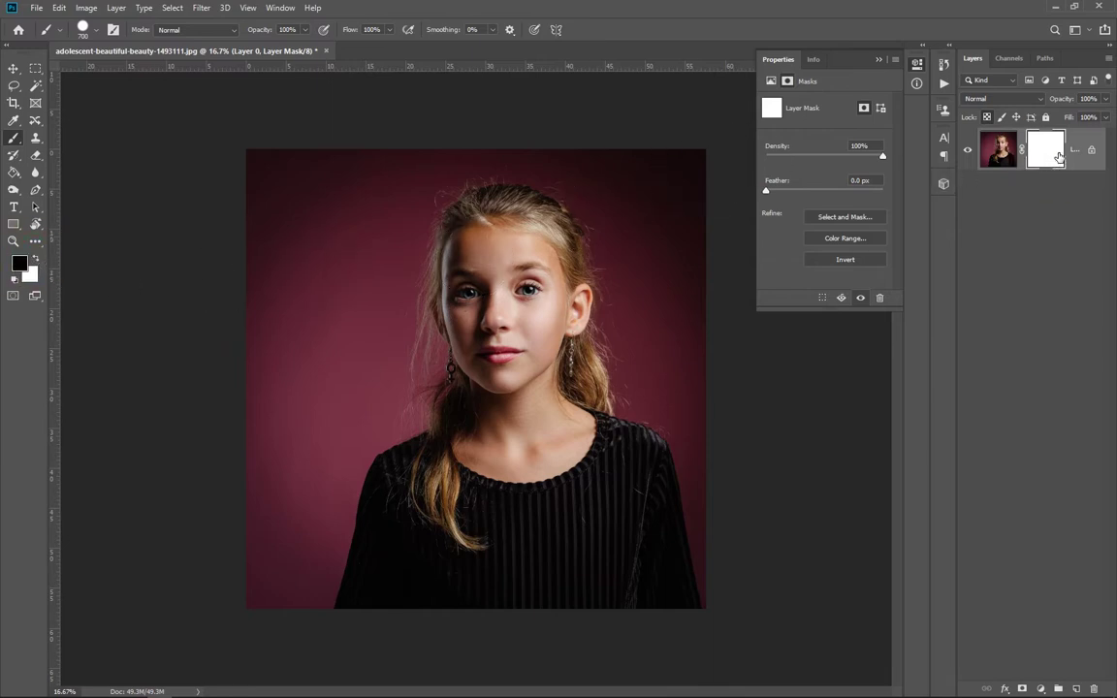
key("ctrl+i")
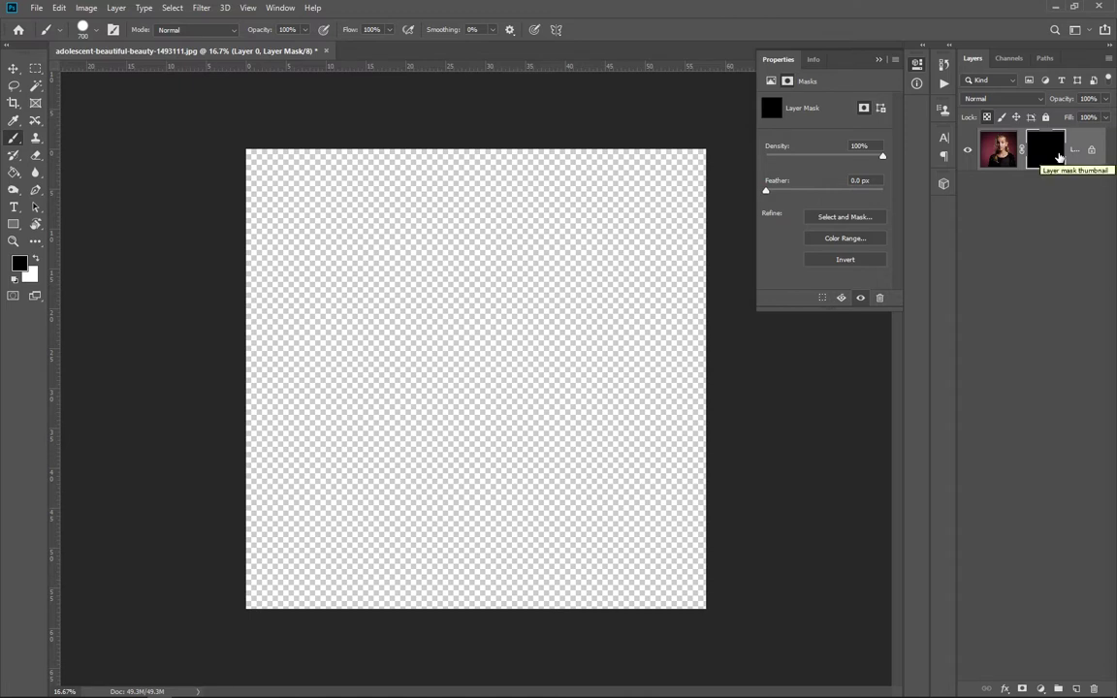
key("ctrl+i")
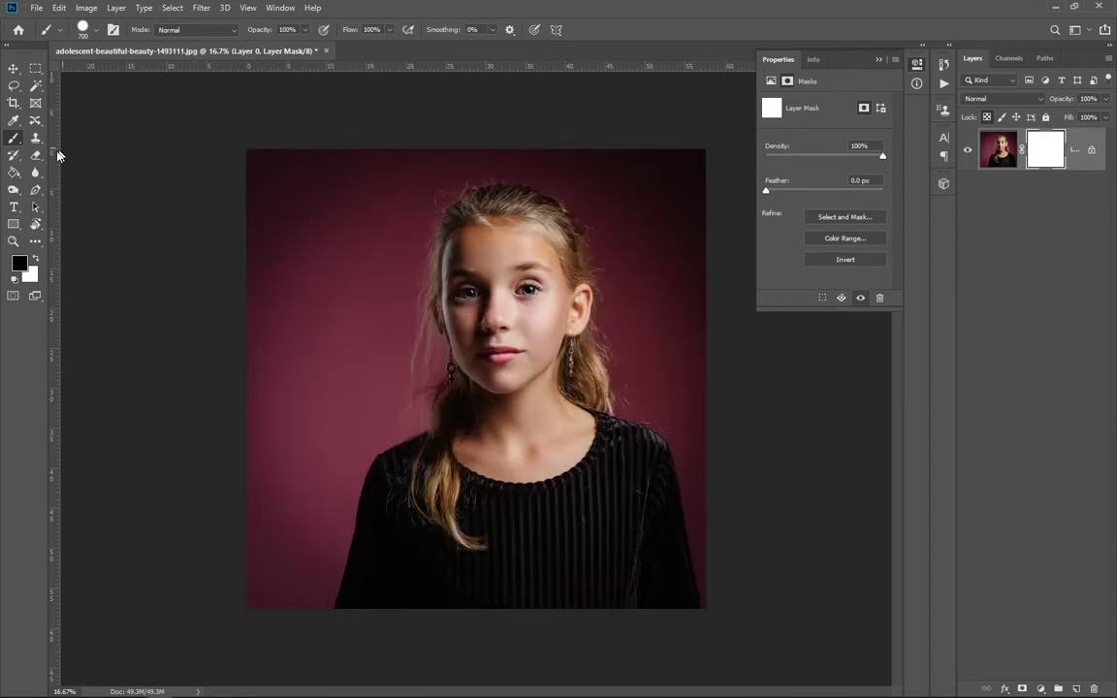
- Fill Layer 0's mask with black and with white using the Paint Bucket, undoing and redoing the white fill
left_click(16, 173)
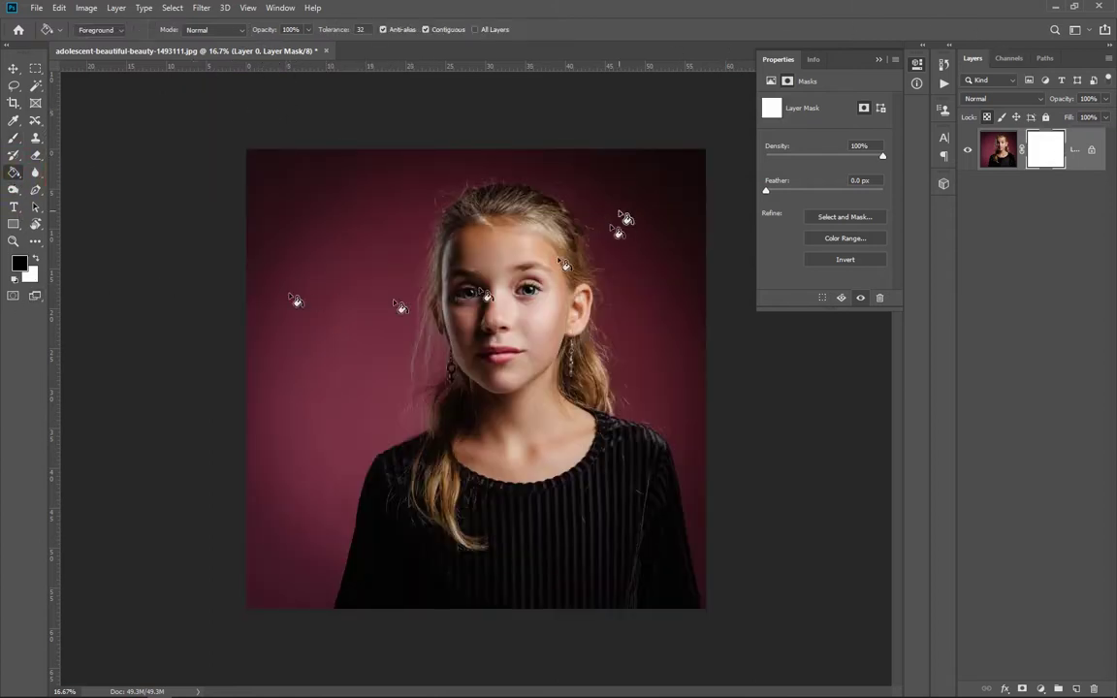
left_click(522, 276)
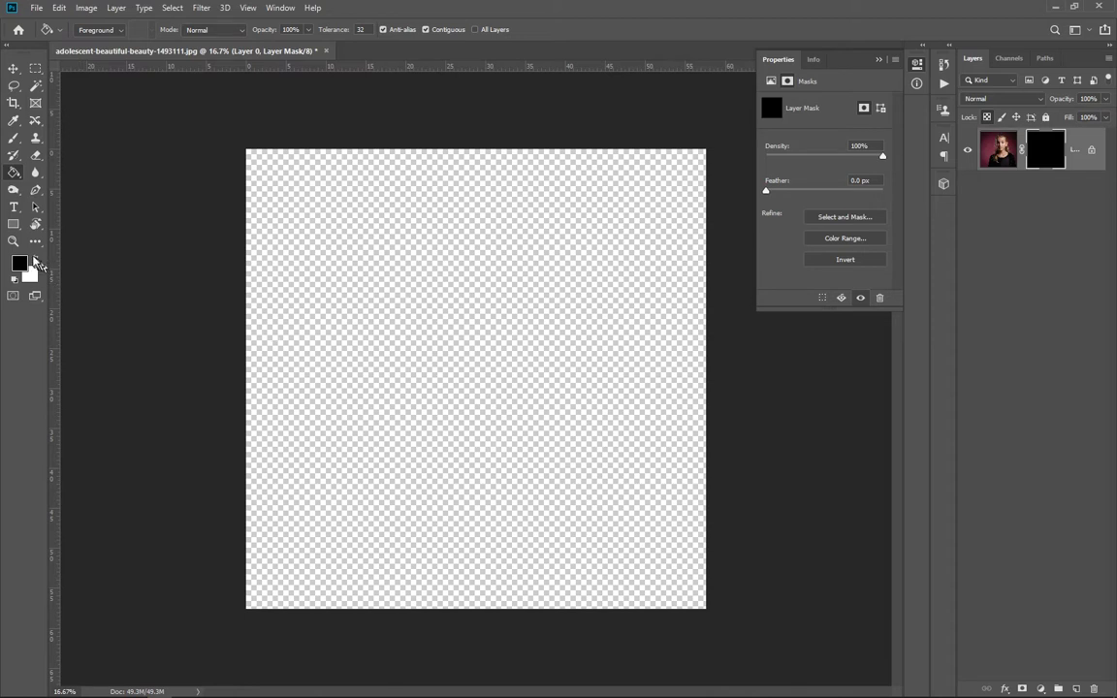
left_click(290, 335)
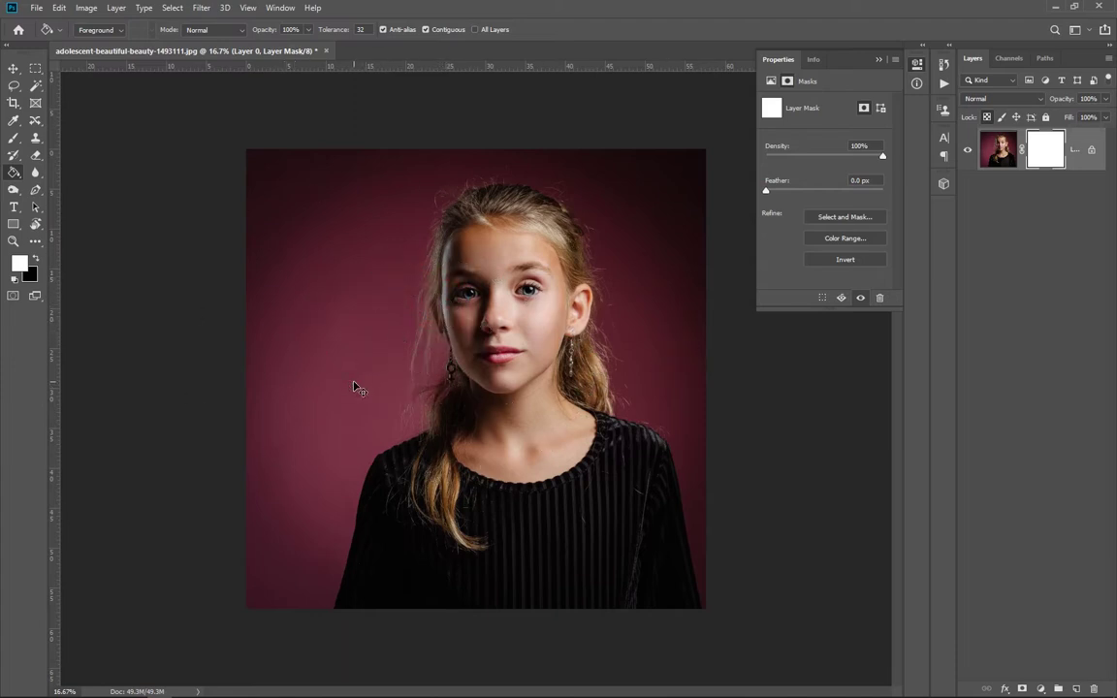
key("ctrl+z")
key("ctrl+shift+z")
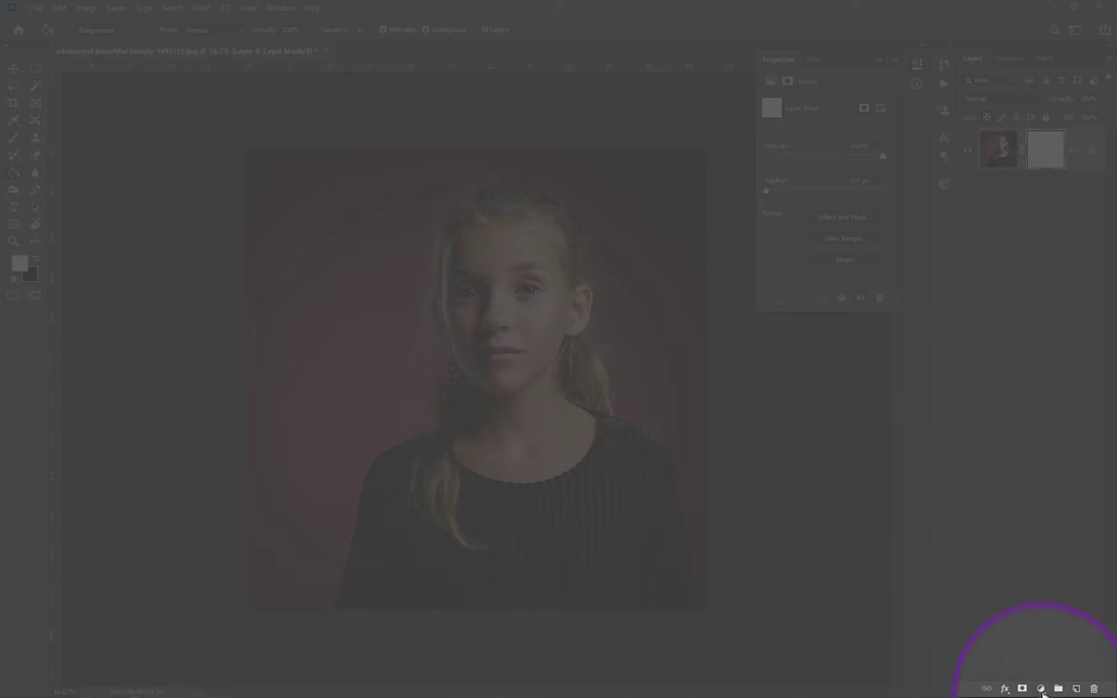
- Add a Curves adjustment layer above Layer 0 and delete Layer 0's mask without applying it
left_click(1040, 689)
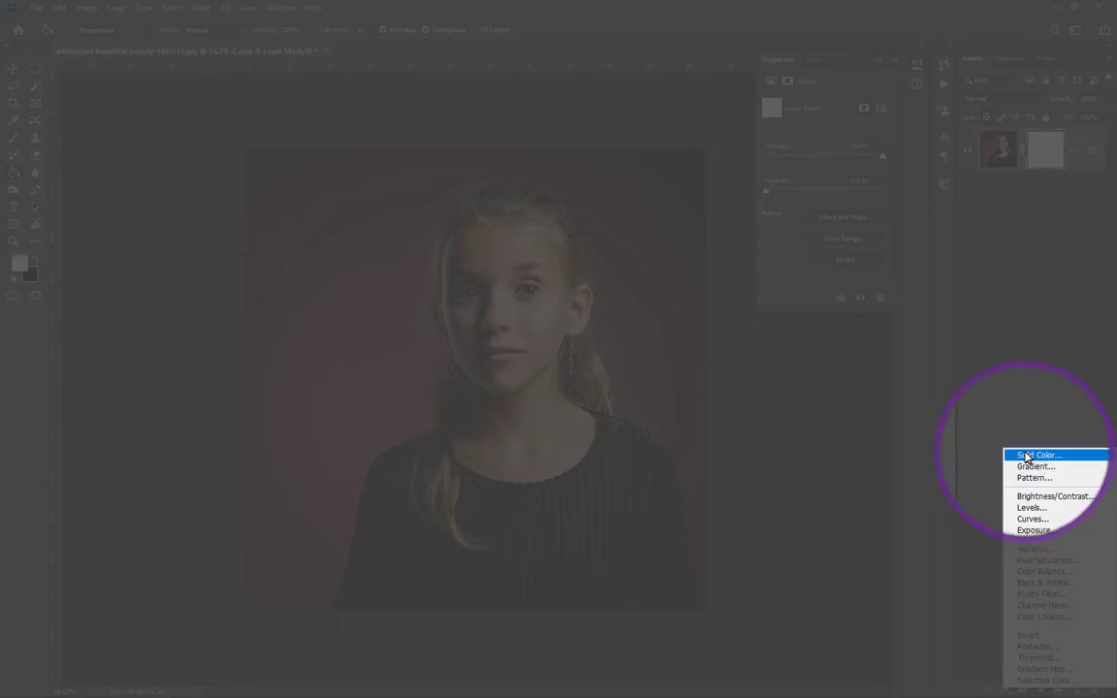
left_click(1039, 522)
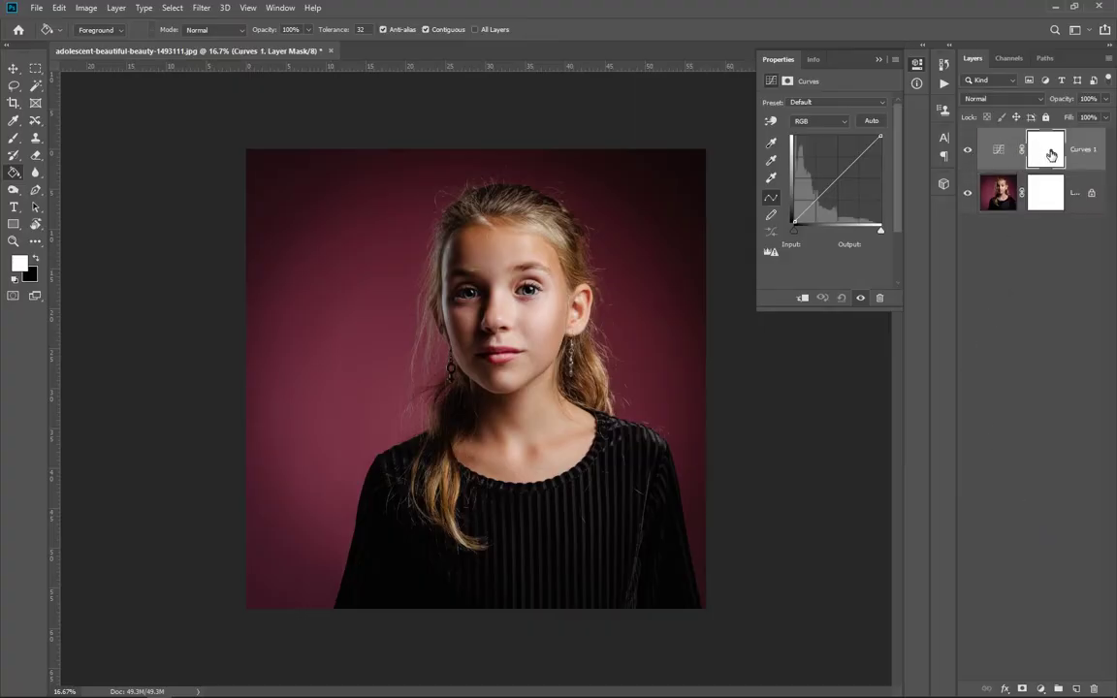
left_click_drag(1063, 204, 1095, 688)
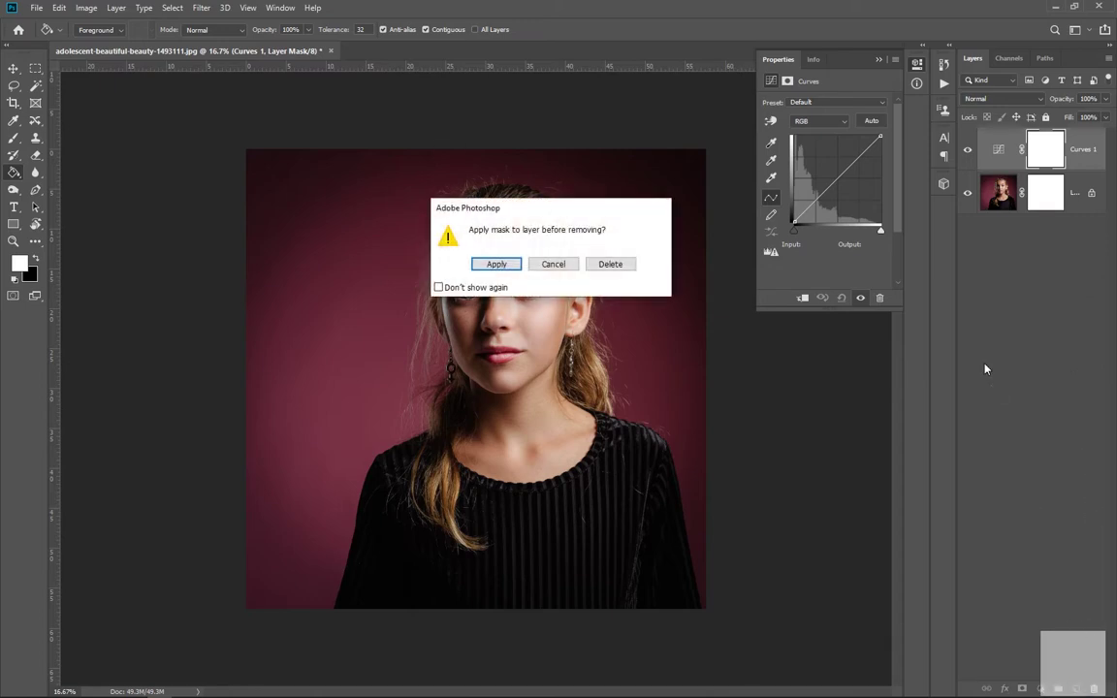
left_click(598, 264)
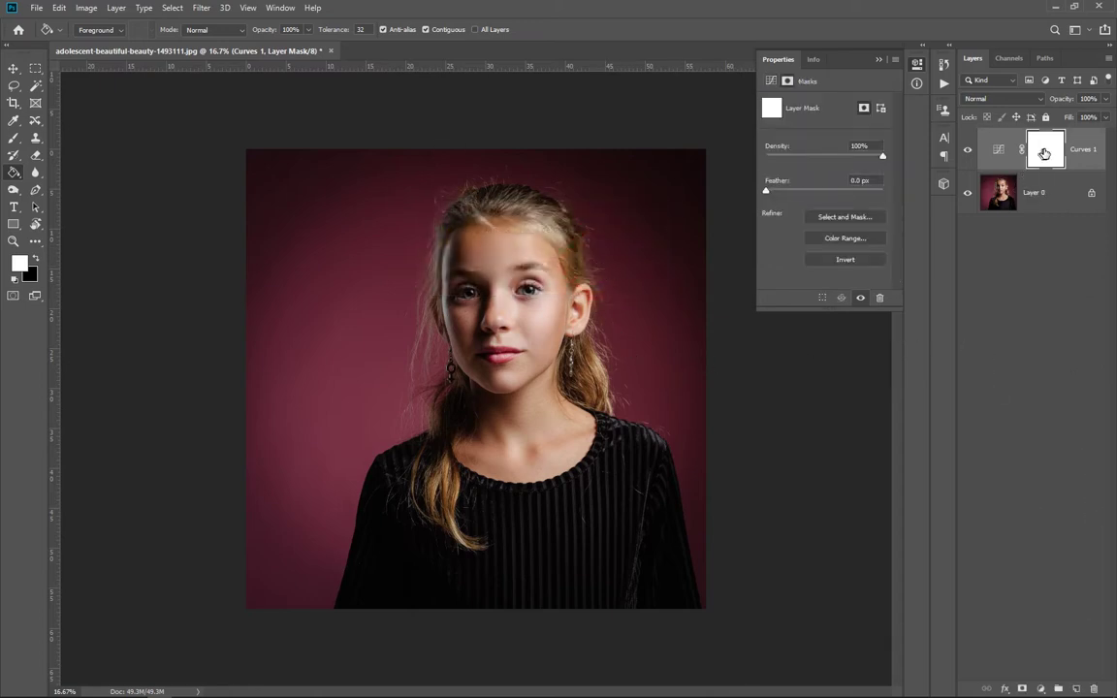
- Darken the image by pulling the Curves 1 RGB curve down at an input of about 124
left_click(1008, 153)
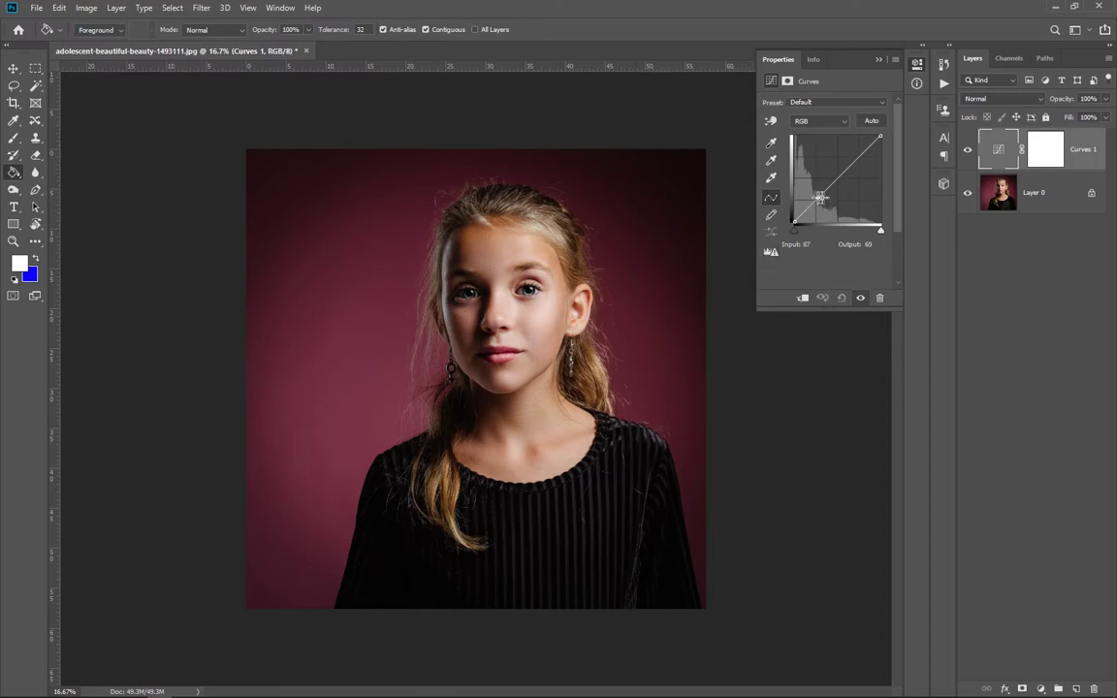
left_click_drag(819, 197, 822, 204)
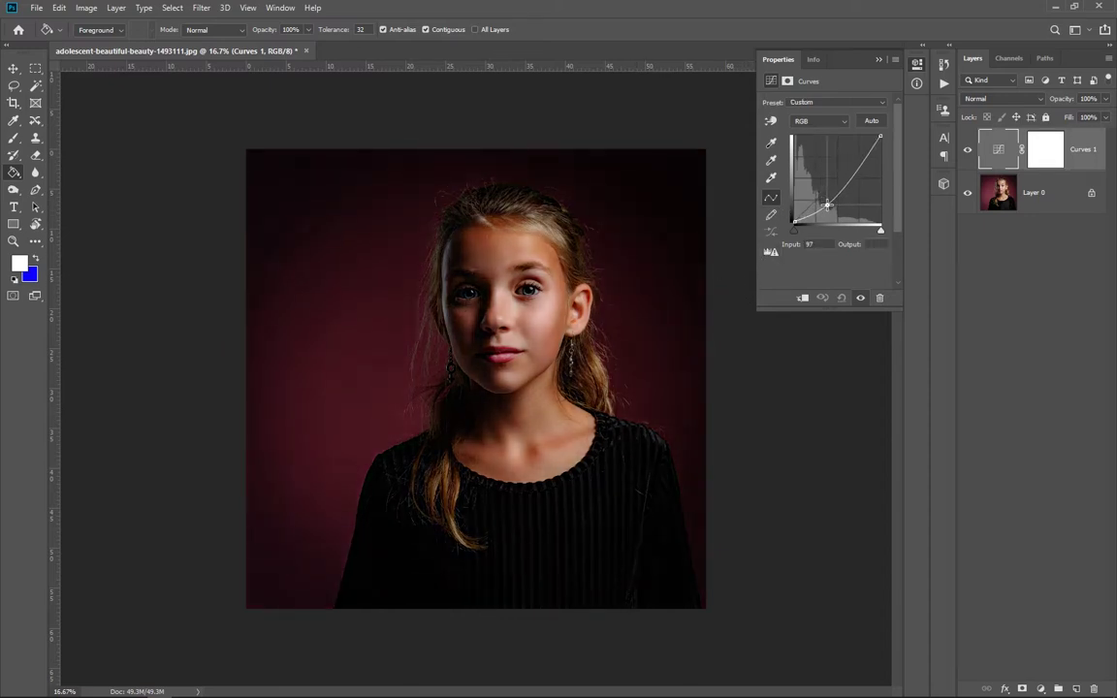
left_click_drag(832, 206, 831, 199)
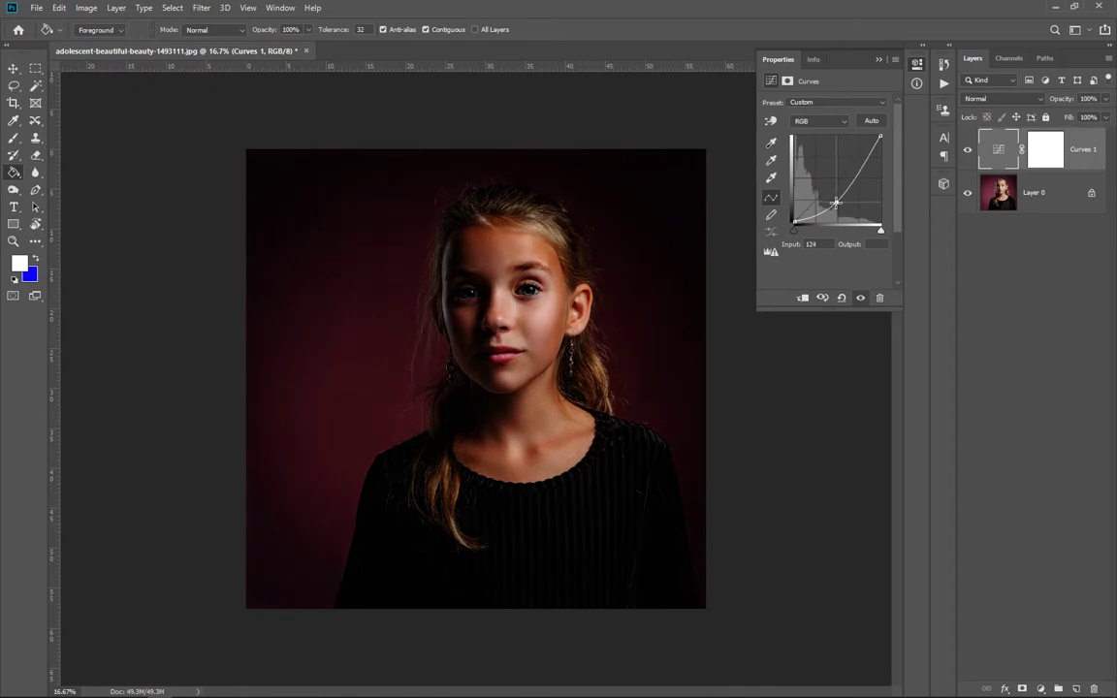
left_click(836, 203)
- Target the Curves 1 mask and set up a Soft Round brush of 1000 px with black as the foreground color
left_click(1046, 158)
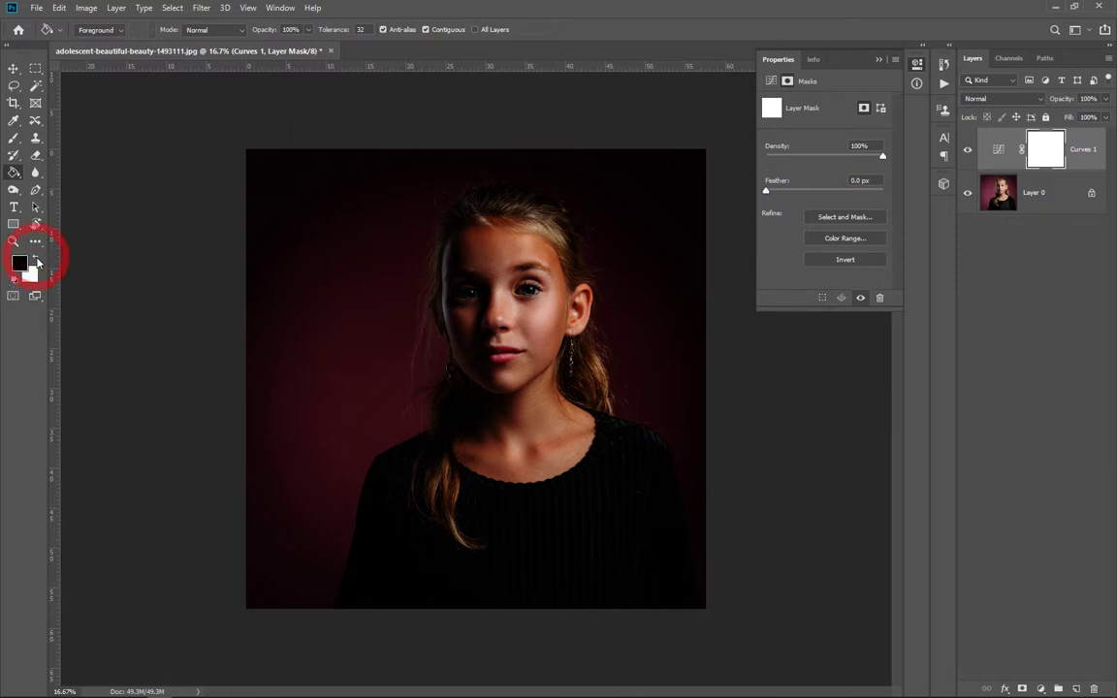
key("b")
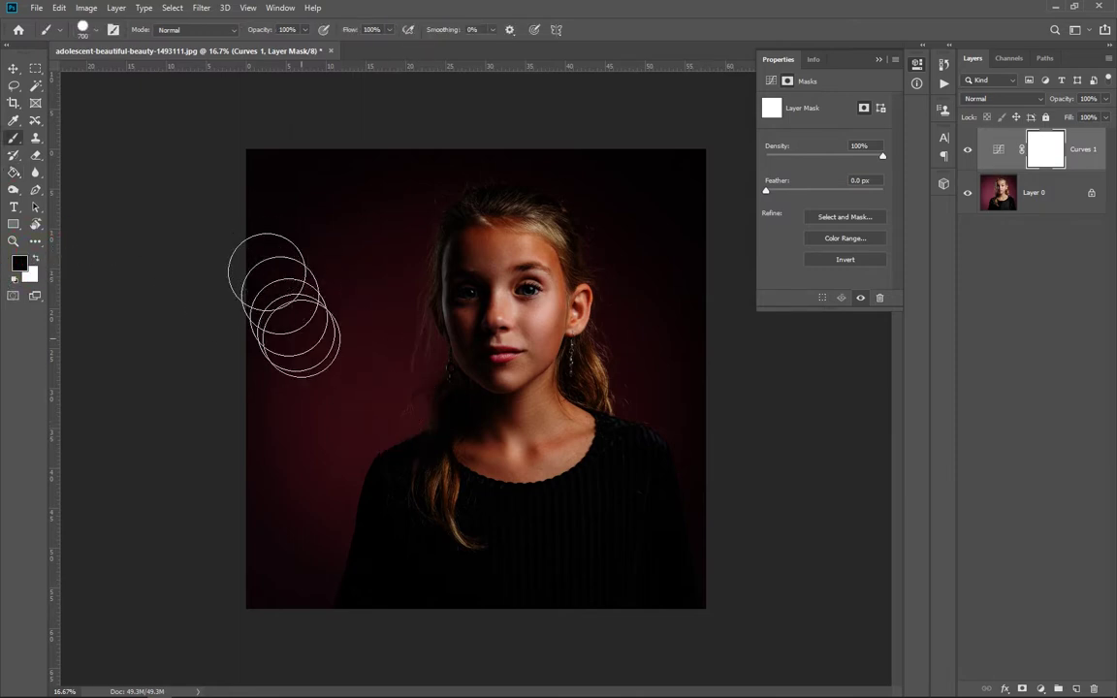
key("bracketright")
key("bracketright")
key("bracketright")
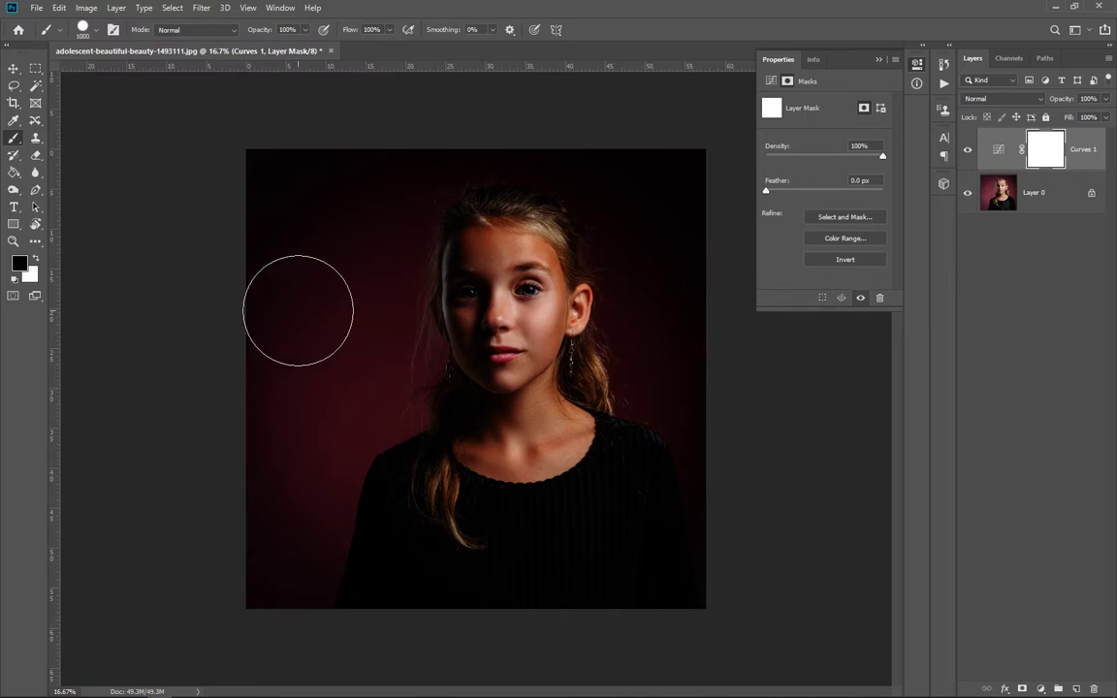
key("bracketright")
right_click(270, 264)
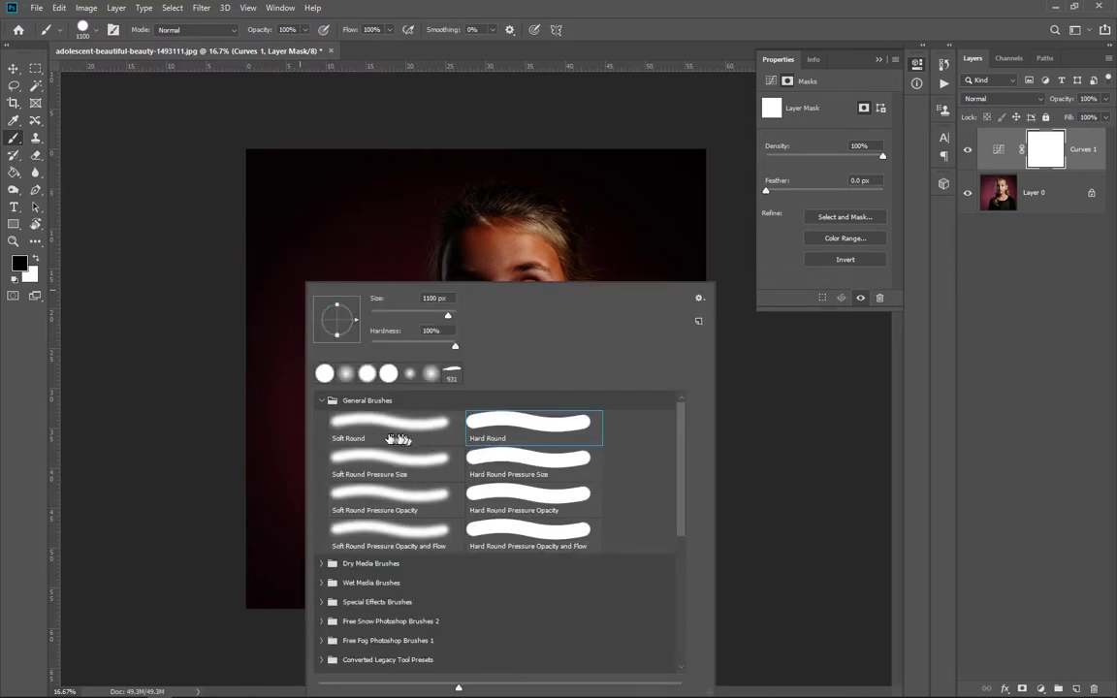
left_click(365, 428)
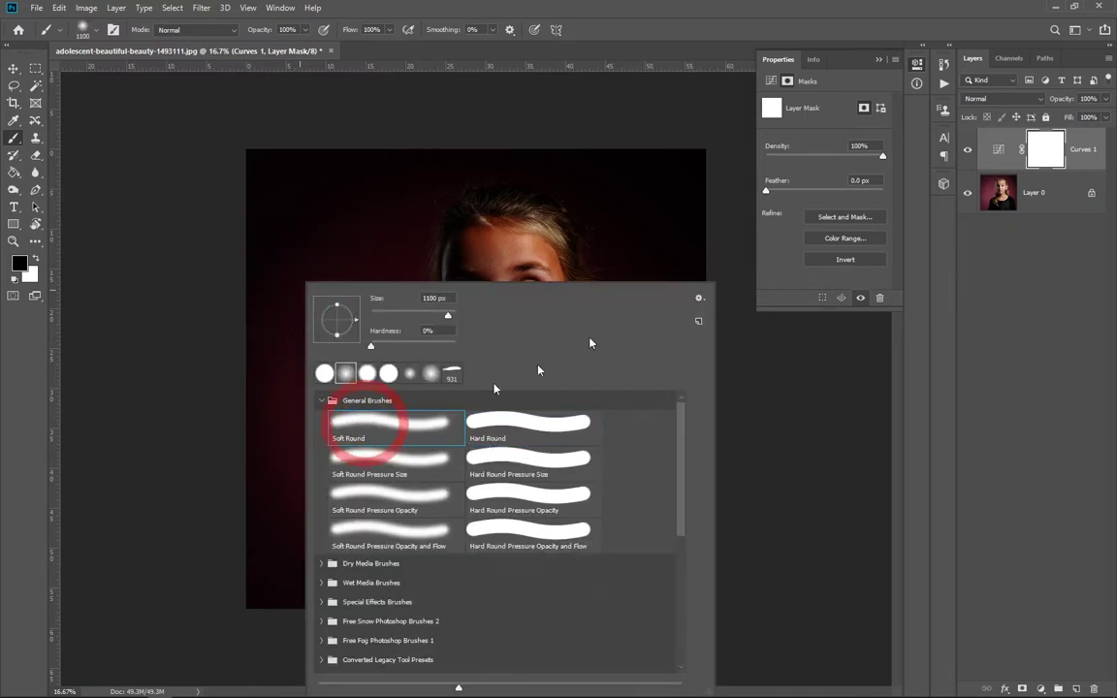
left_click(628, 20)
key("bracketleft")
key("bracketleft")
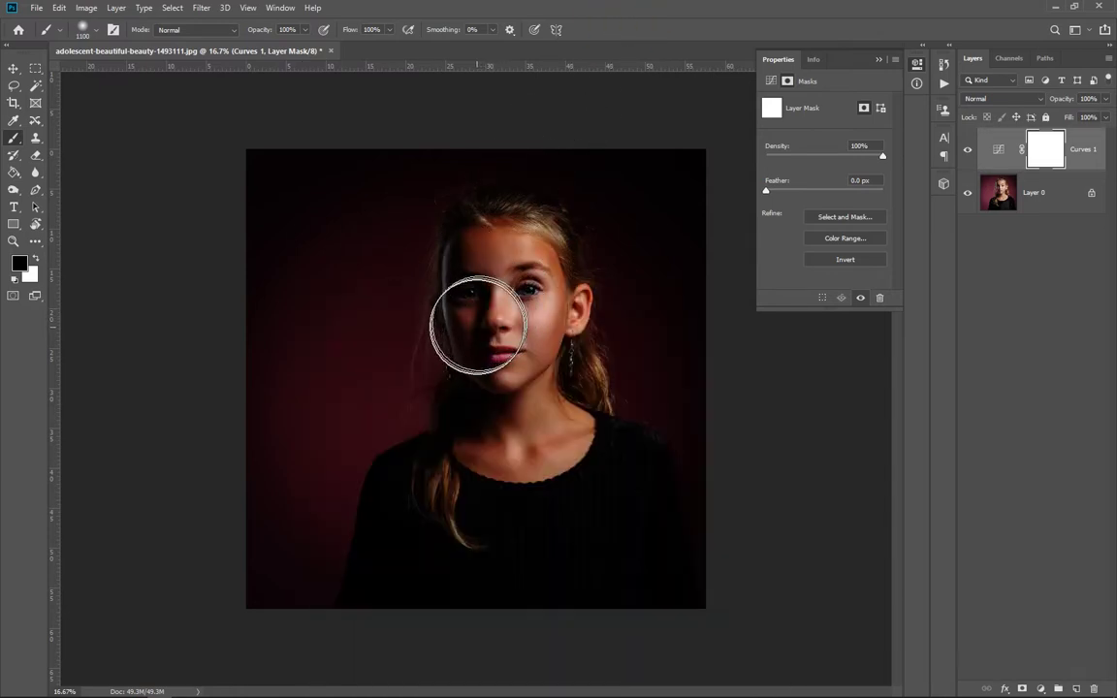
key("bracketright")
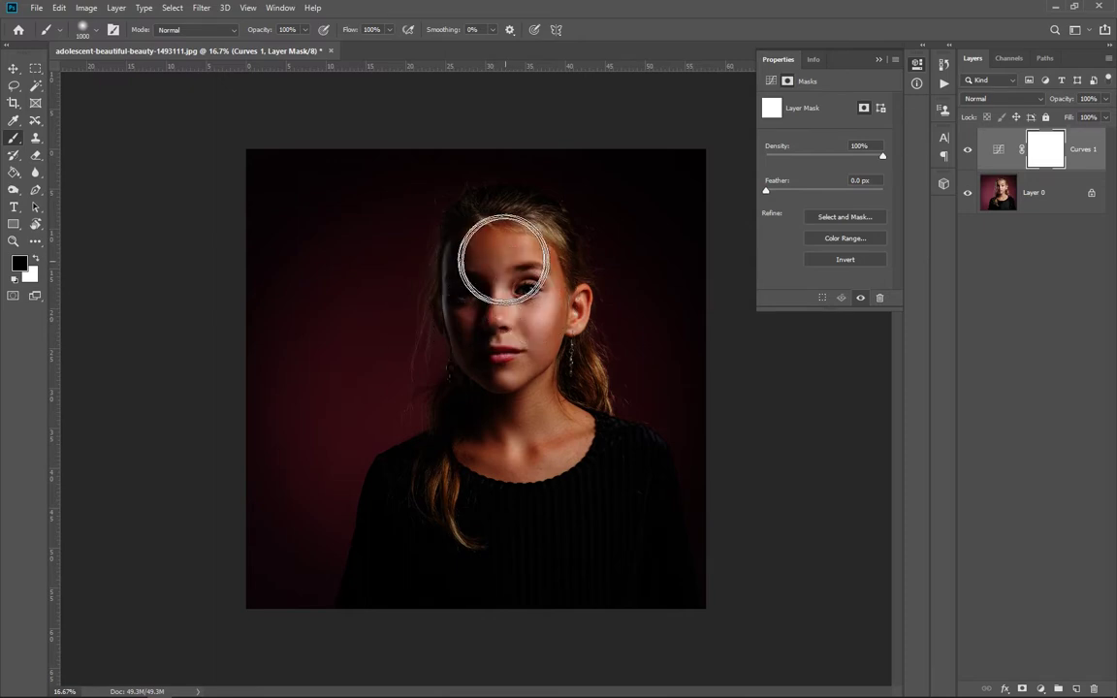
- Paint black on the Curves 1 mask over the girl's face, hair and body to remove the darkening from her
mouse_move(503, 258)
left_mouse_down()
mouse_move(504, 368)
mouse_move(520, 328)
mouse_move(494, 249)
mouse_move(517, 250)
mouse_move(523, 352)
mouse_move(495, 326)
mouse_move(497, 420)
mouse_move(510, 449)
mouse_move(555, 459)
mouse_move(534, 499)
mouse_move(463, 493)
mouse_move(439, 516)
mouse_move(419, 498)
mouse_move(406, 548)
mouse_move(424, 531)
mouse_move(392, 611)
mouse_move(409, 590)
mouse_move(397, 639)
mouse_move(525, 649)
mouse_move(545, 628)
mouse_move(571, 631)
mouse_move(567, 570)
mouse_move(595, 580)
mouse_move(609, 481)
mouse_move(634, 570)
mouse_move(625, 639)
mouse_move(594, 645)
mouse_move(474, 603)
mouse_move(419, 568)
mouse_move(403, 621)
mouse_move(411, 583)
mouse_move(376, 635)
left_mouse_up()
left_click(545, 536)
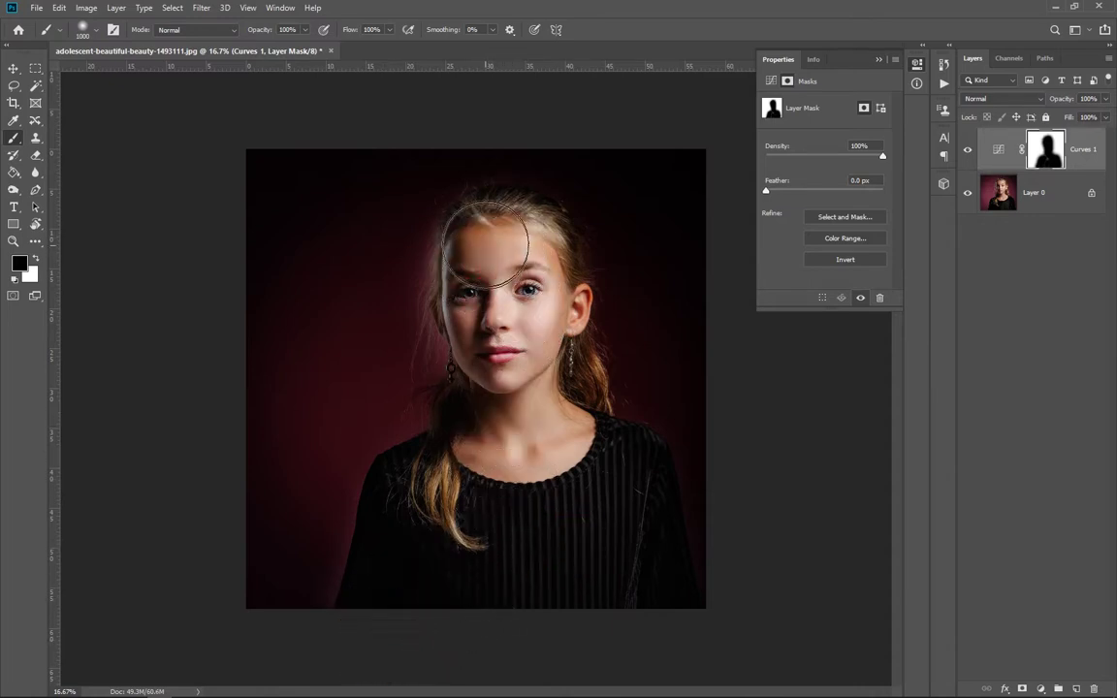
left_click(535, 289)
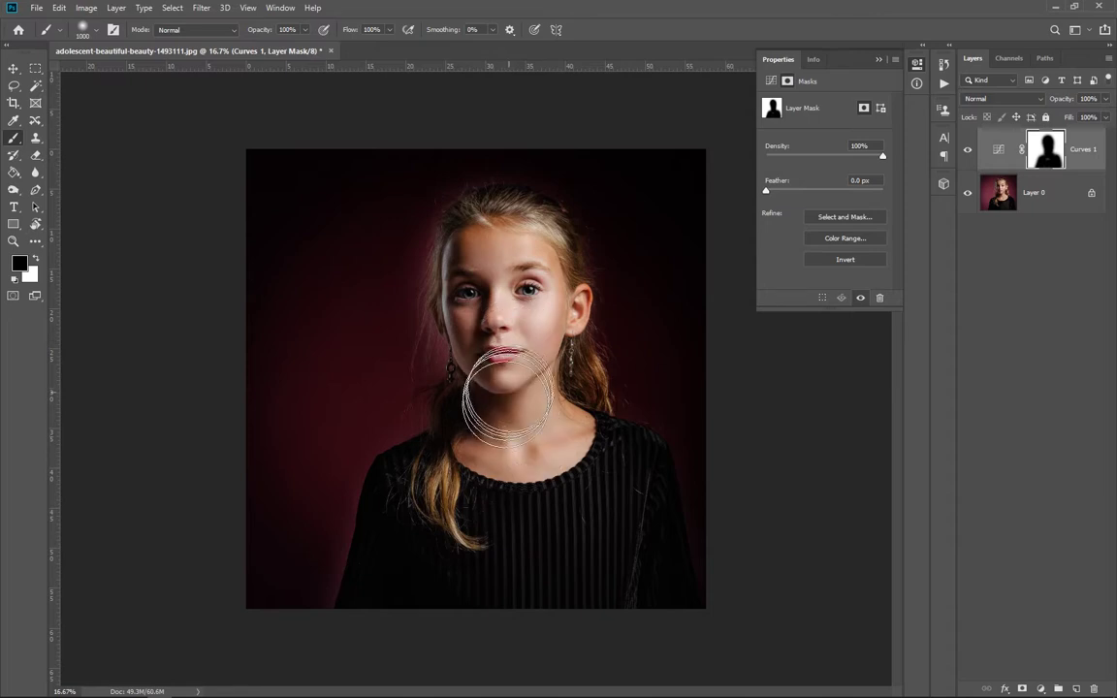
left_click(498, 453)
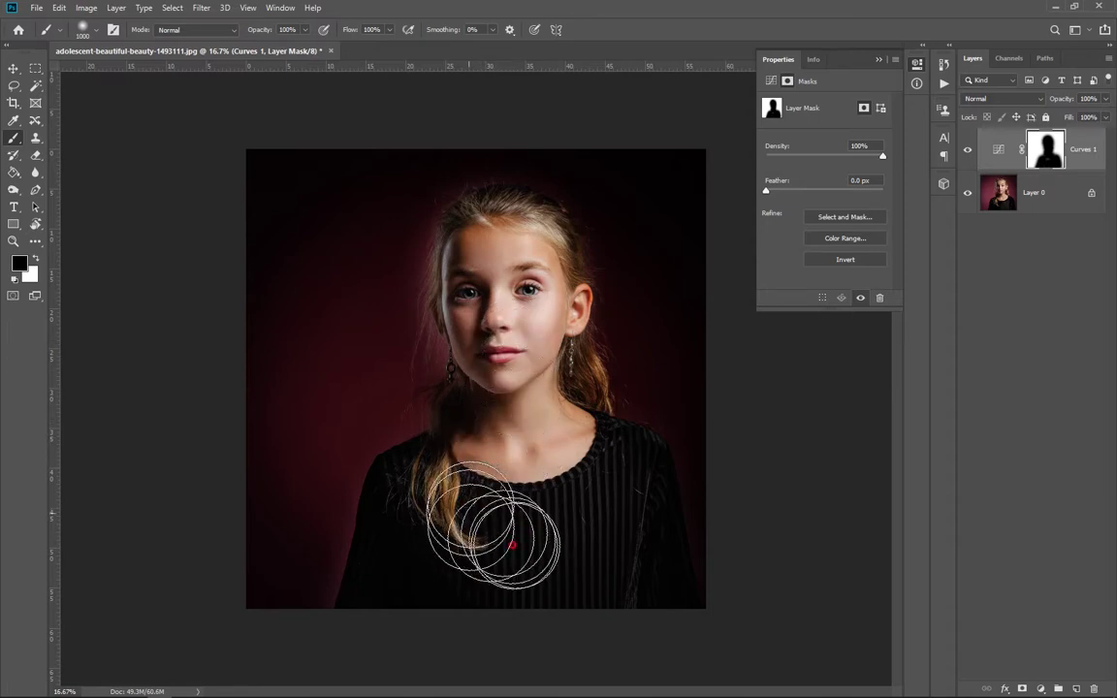
left_click(615, 543)
mouse_move(615, 543)
left_mouse_down()
mouse_move(638, 590)
mouse_move(630, 643)
mouse_move(601, 630)
left_mouse_up()
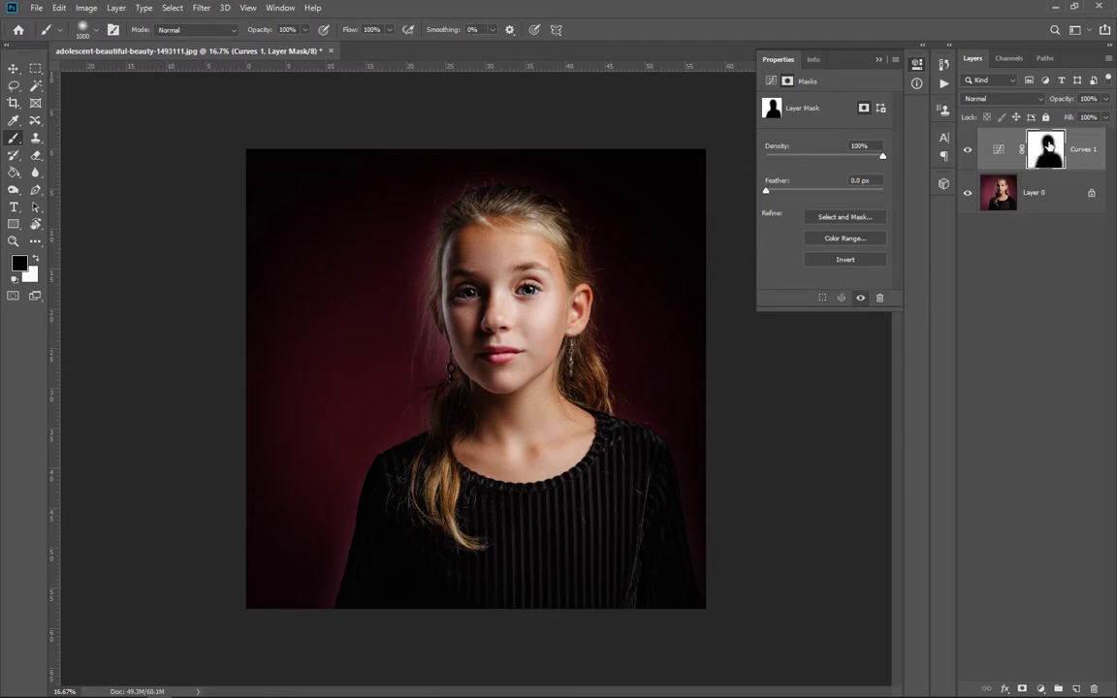
- Disable and re-enable the Curves 1 mask to compare the portrait with and without the masking
left_click(1046, 145, "shift")
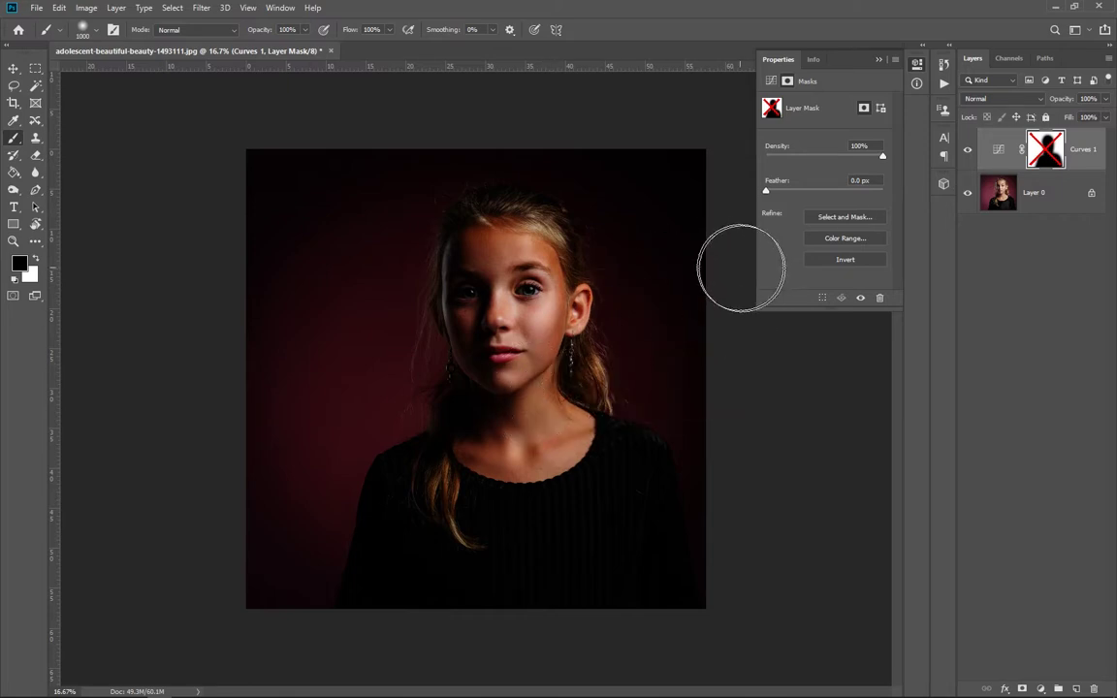
left_click(1047, 145, "shift")
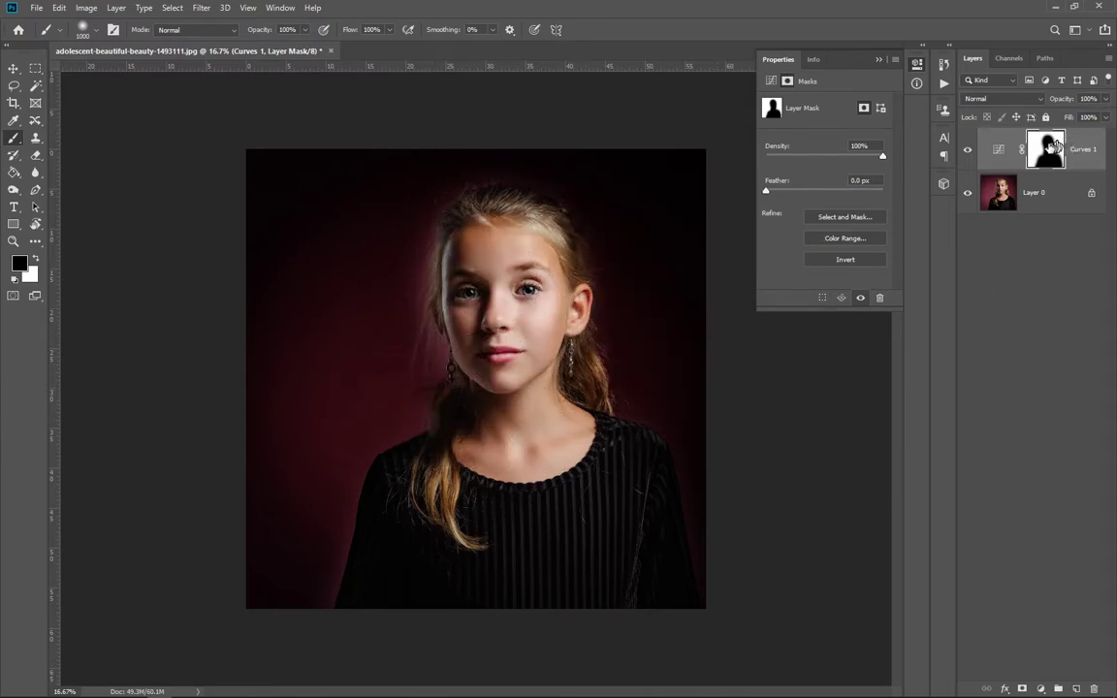
mouse_move(1055, 143)
left_mouse_down()
mouse_move(1101, 533)
mouse_move(1096, 686)
mouse_move(1039, 143)
left_mouse_up()
- Delete the Curves 1 adjustment layer and duplicate Layer 0
key("v")
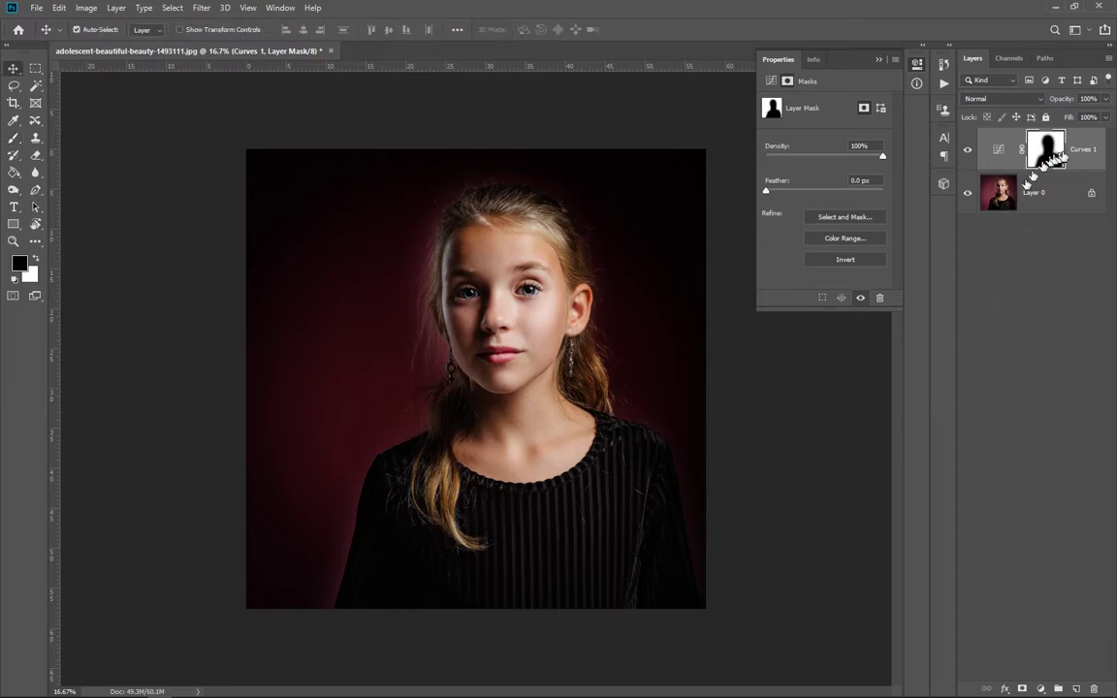
mouse_move(1045, 153)
left_mouse_down()
mouse_move(1112, 582)
mouse_move(1094, 689)
left_mouse_up()
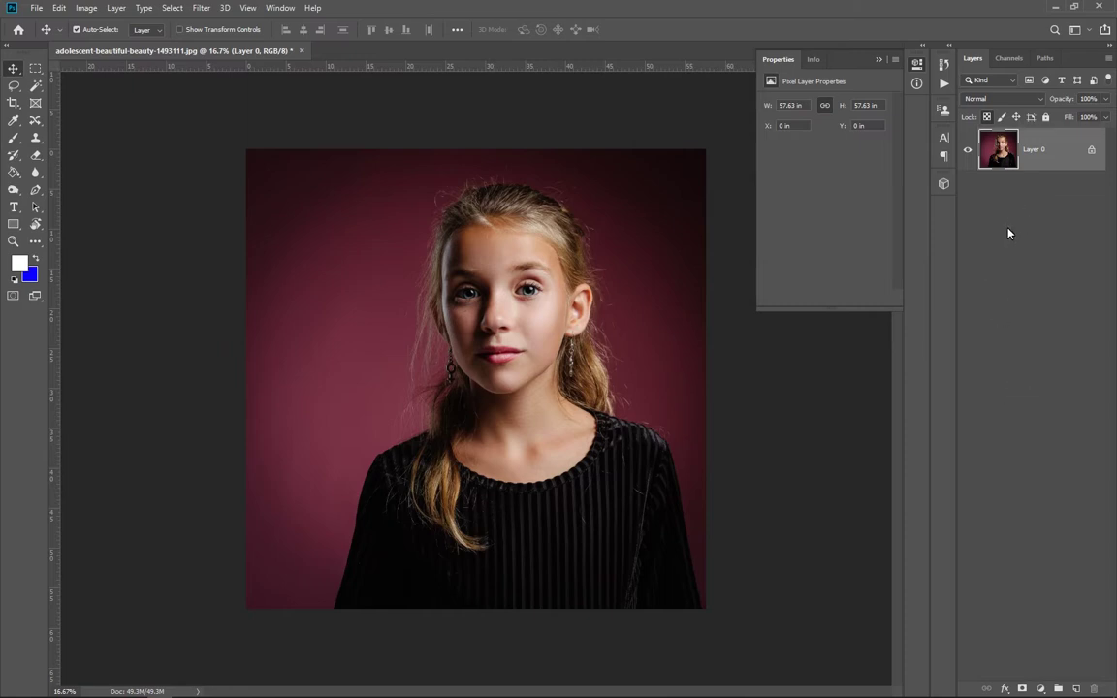
key("ctrl+j")
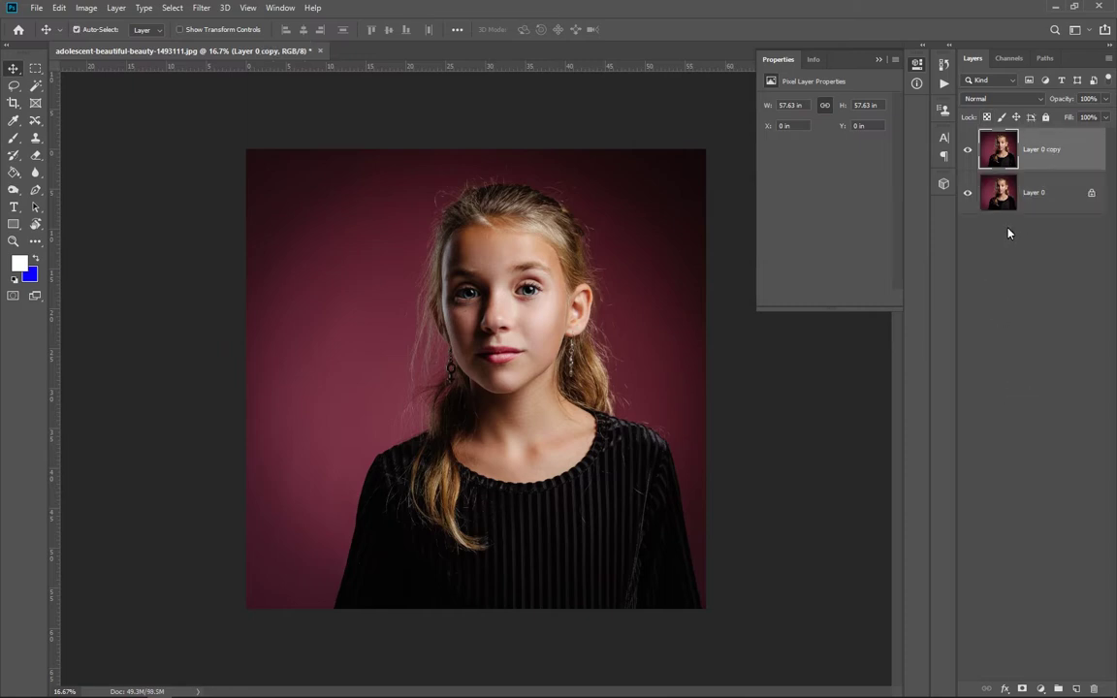
- Convert Layer 0 copy to a Smart Object and dismiss the browser notification
right_click(1061, 157)
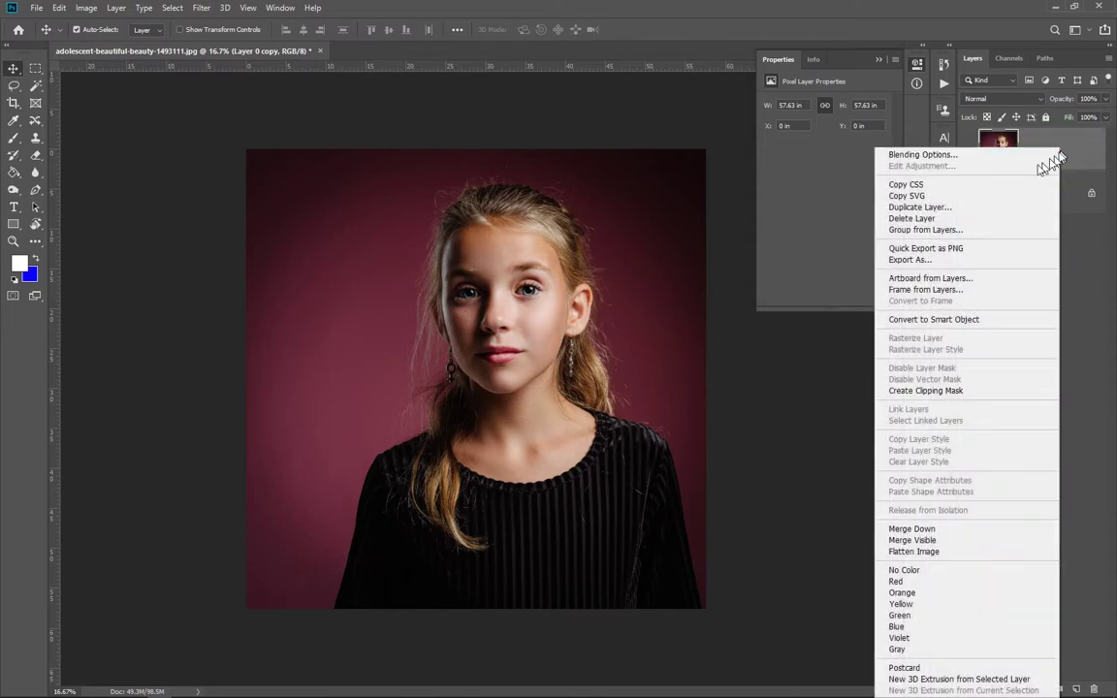
left_click(919, 321)
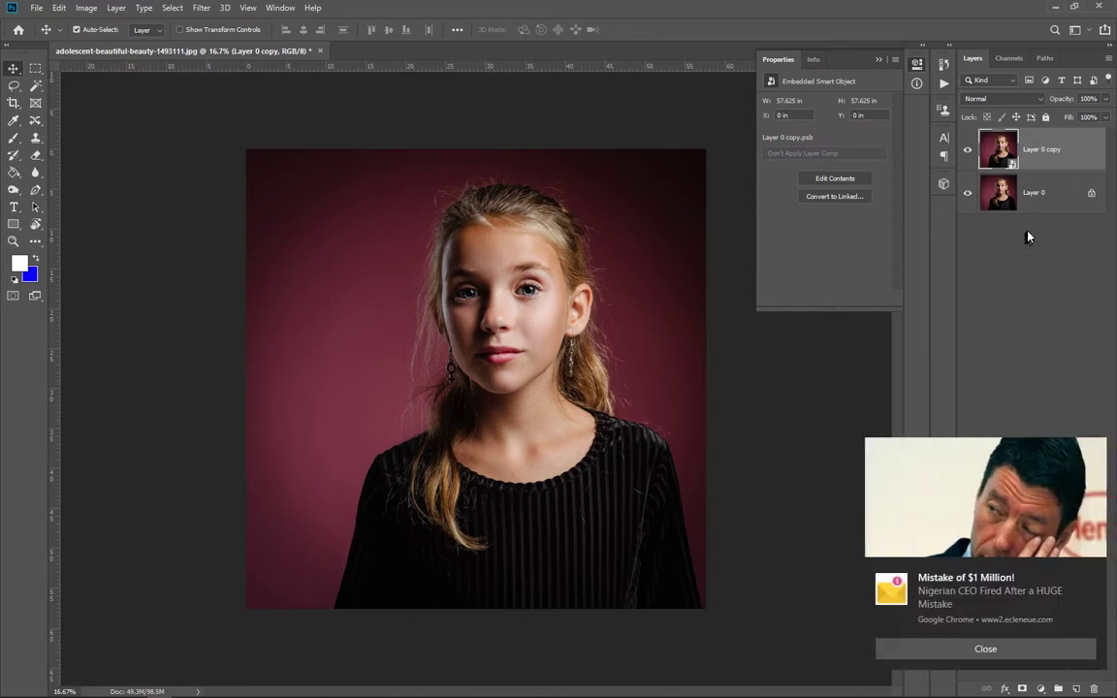
left_click(1006, 648)
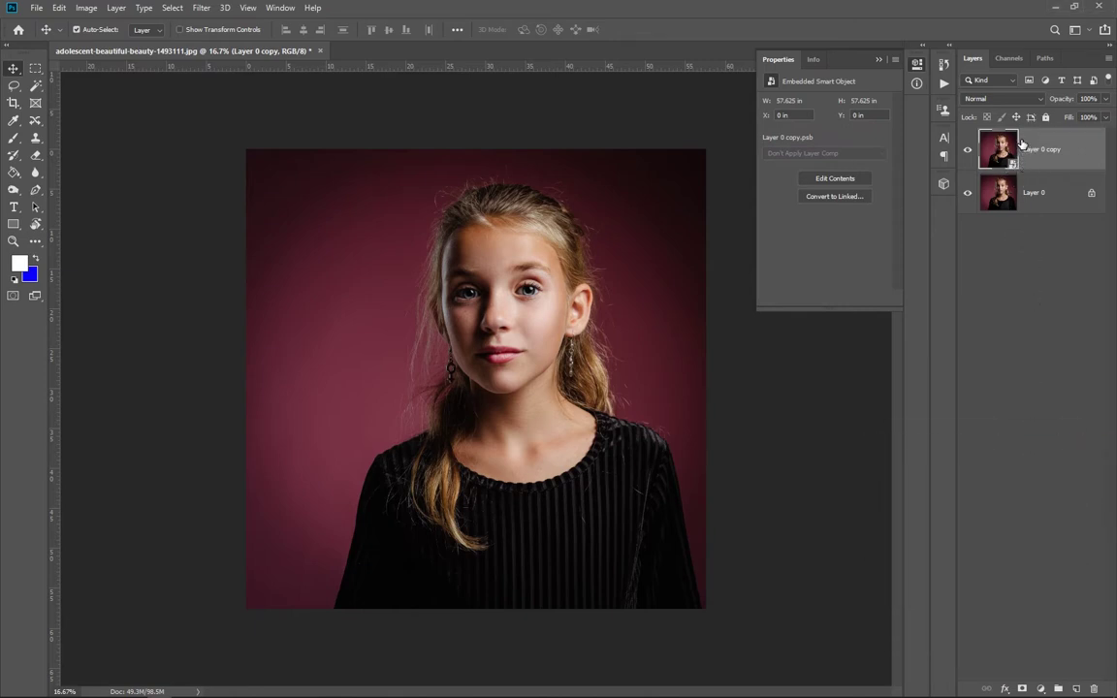
left_click_drag(1049, 155, 1027, 186)
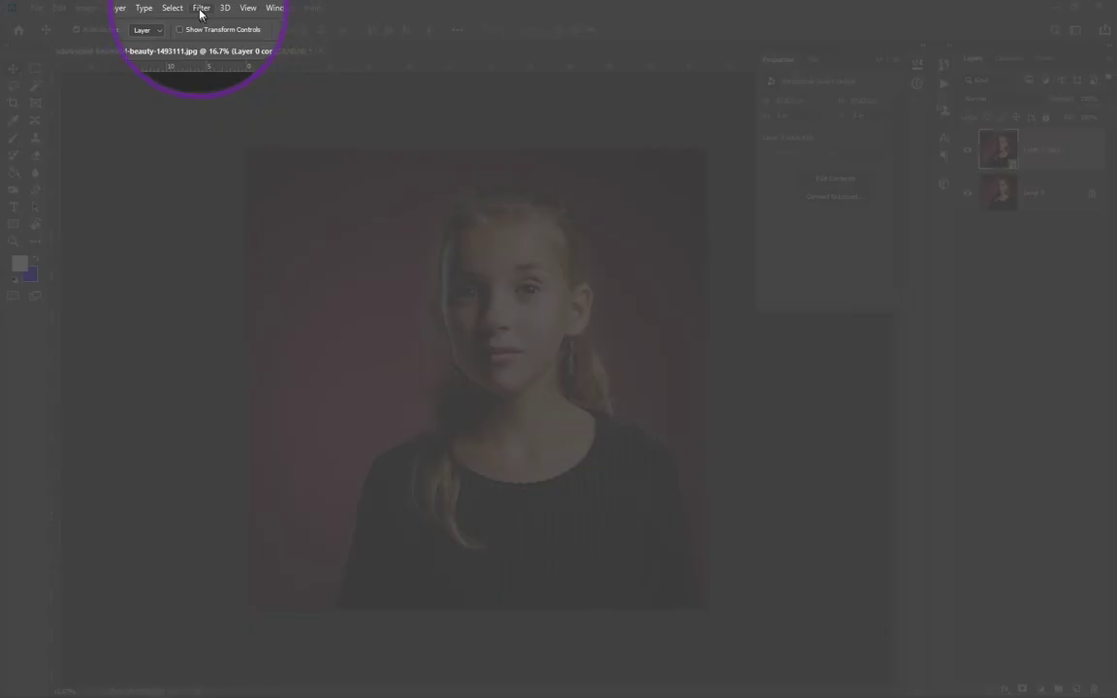
left_click(202, 8)
mouse_move(268, 255)
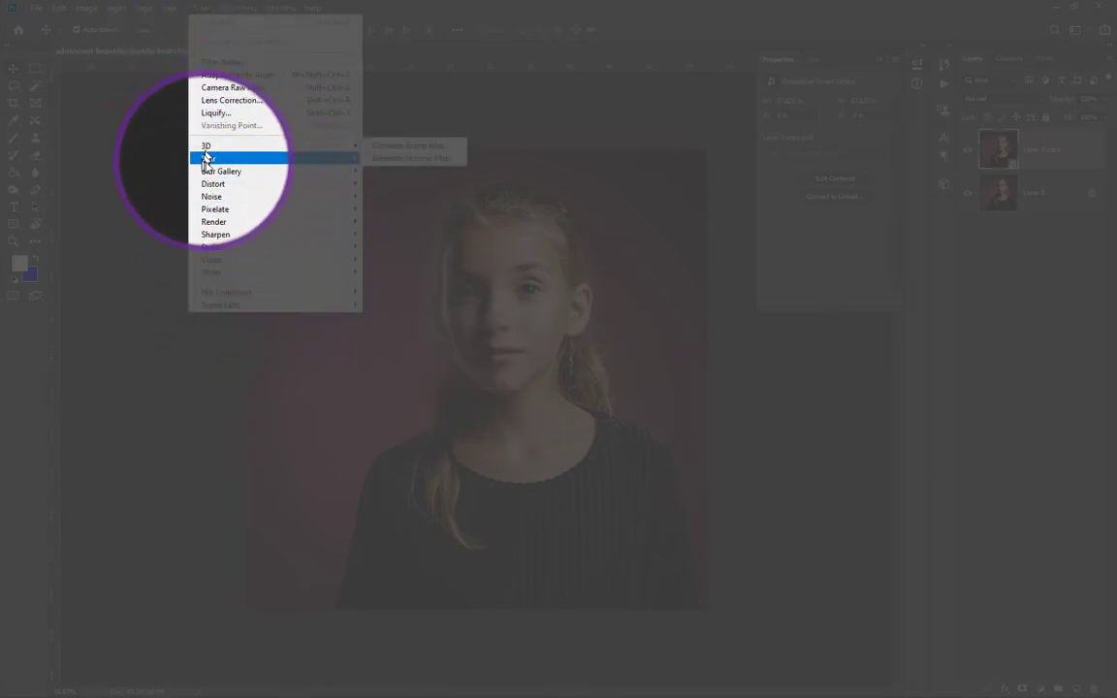
mouse_move(233, 160)
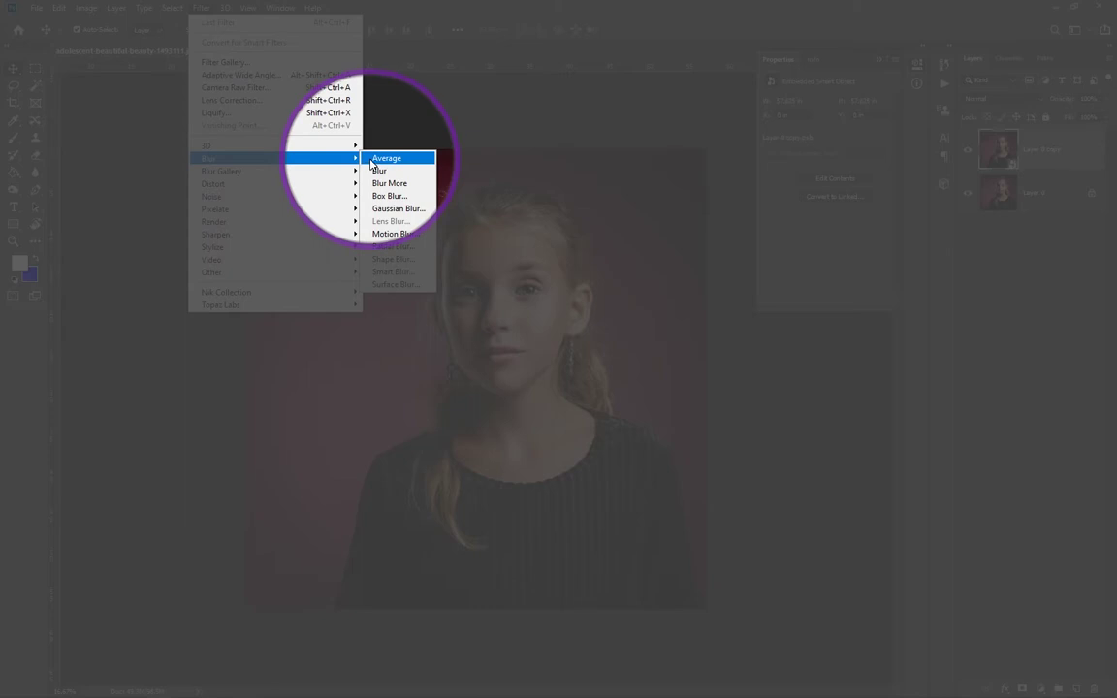
left_click(390, 209)
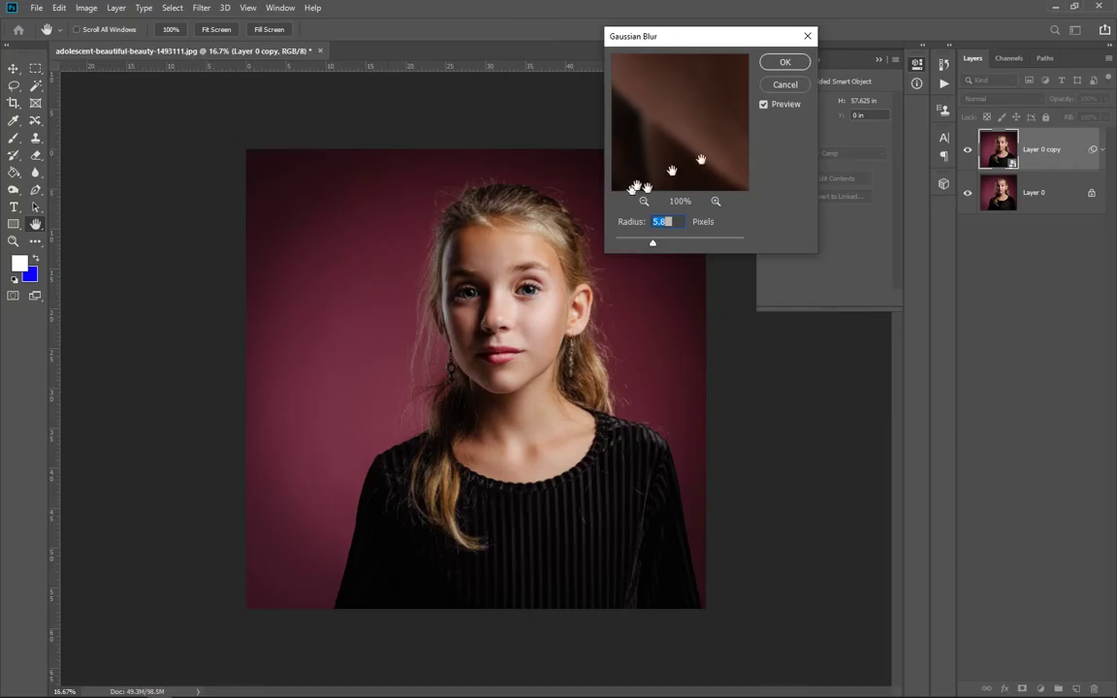
left_click_drag(694, 46, 758, 76)
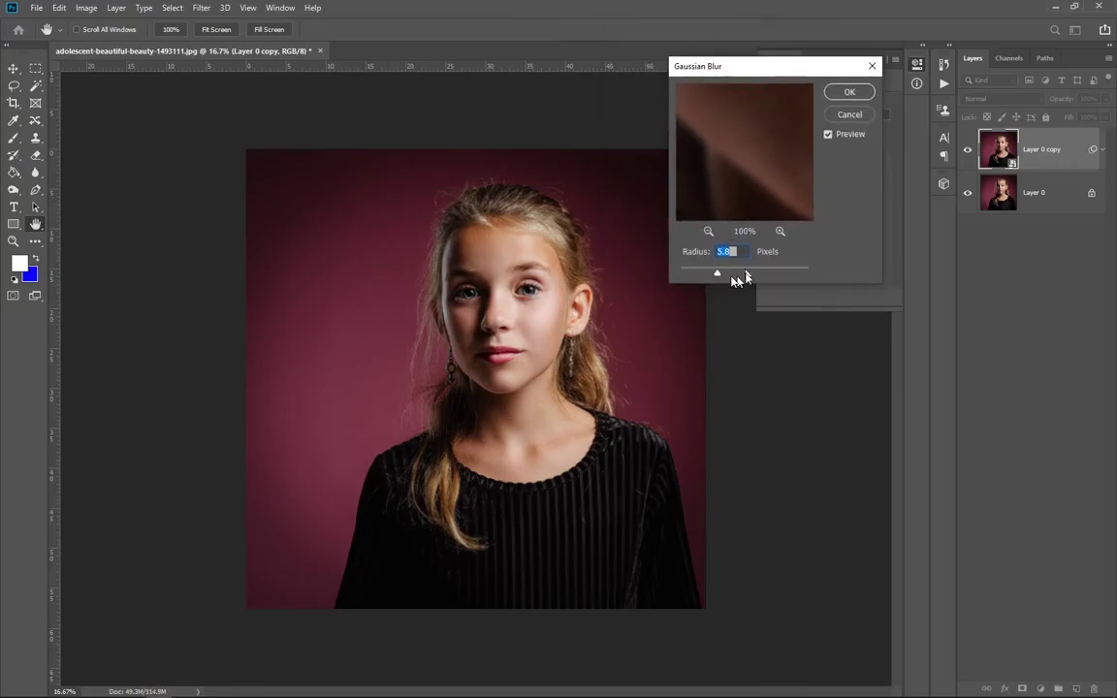
left_click_drag(714, 277, 734, 274)
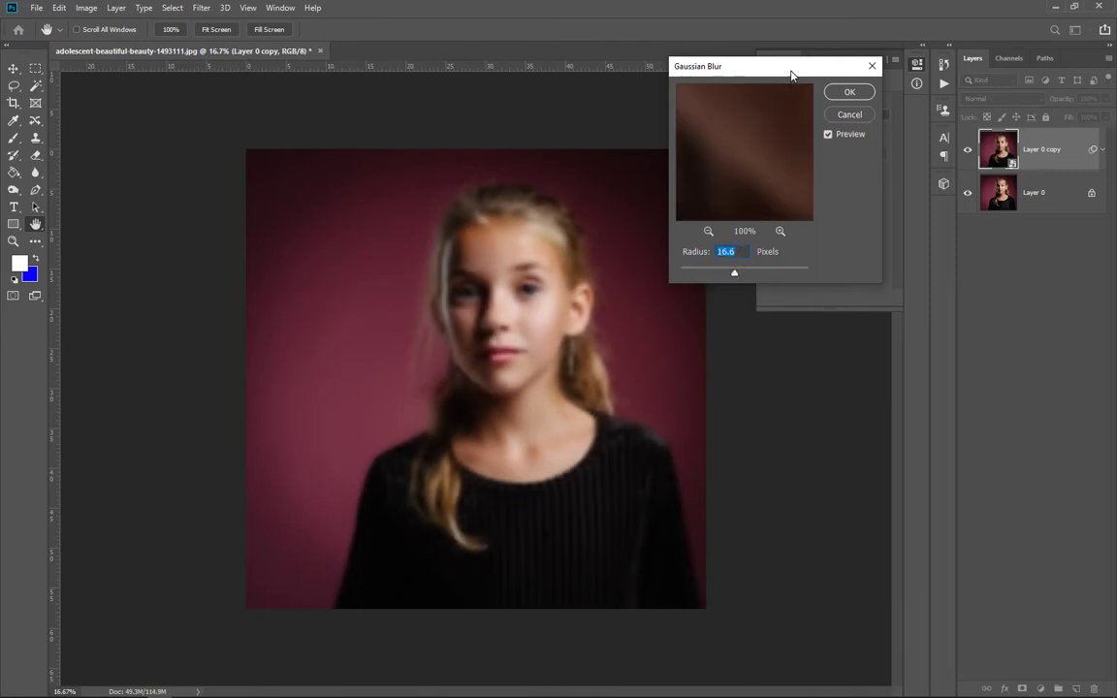
left_click_drag(785, 78, 684, 50)
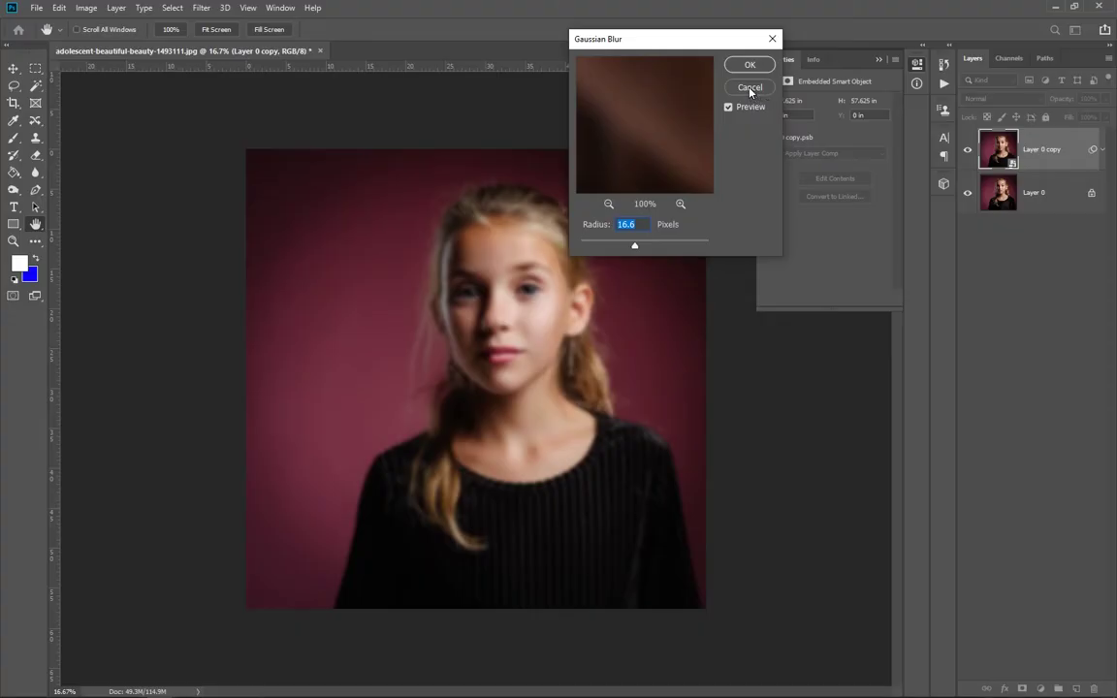
left_click(750, 88)
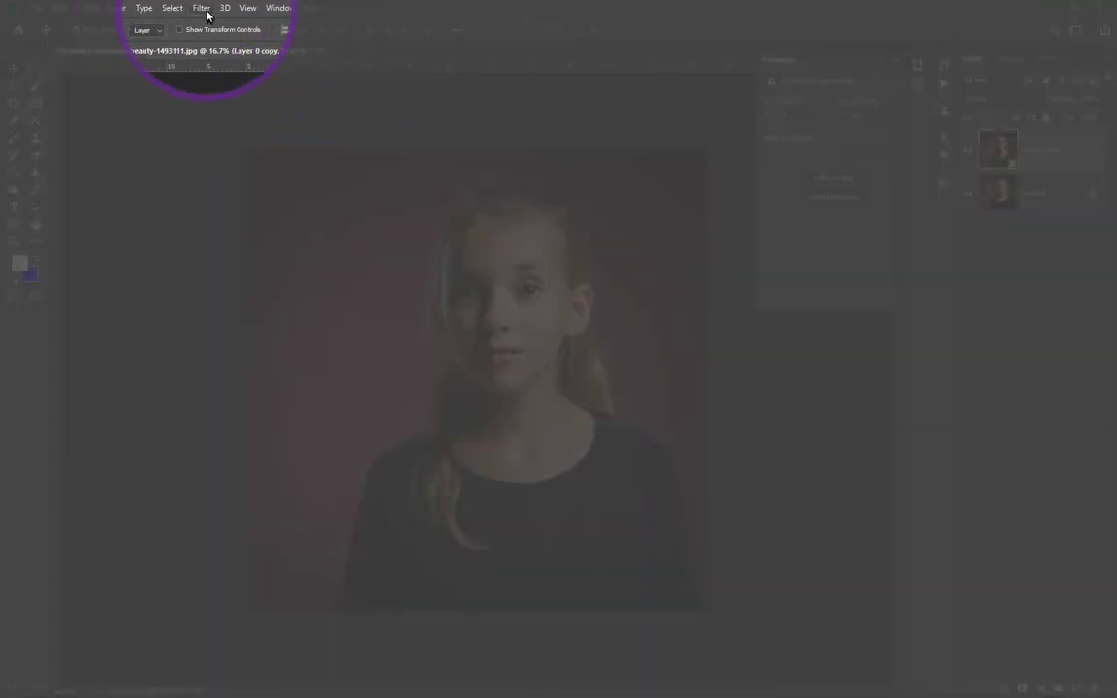
- Apply a Gaussian Blur with a radius of 44.3 pixels to the Layer 0 copy Smart Object
left_click(202, 8)
mouse_move(244, 160)
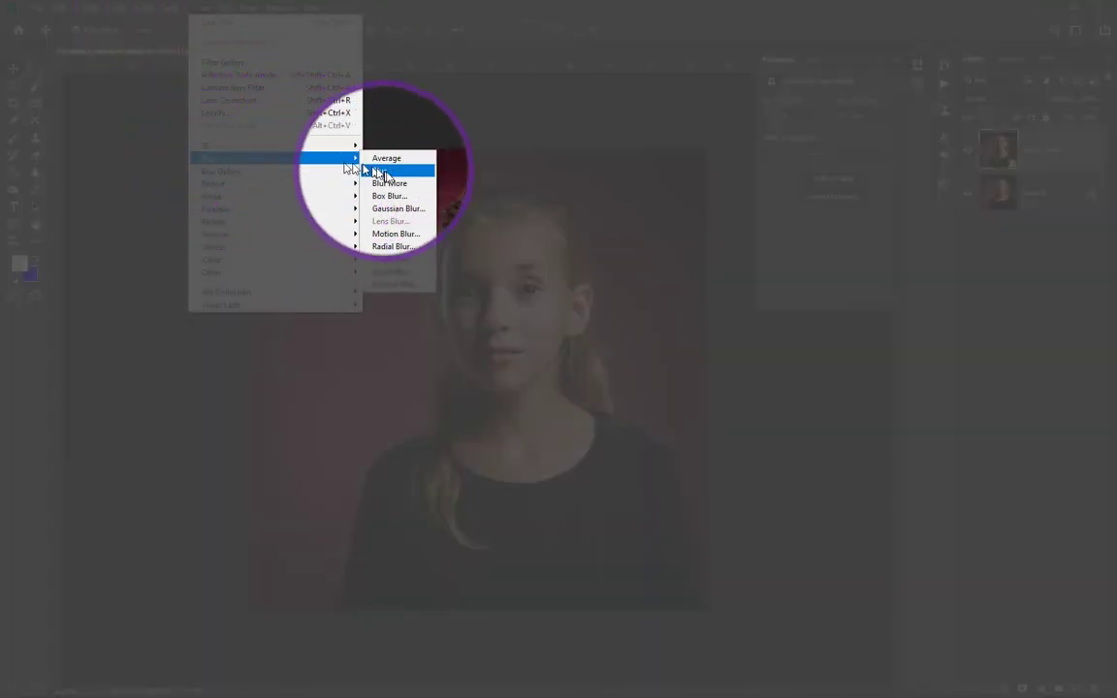
left_click(392, 210)
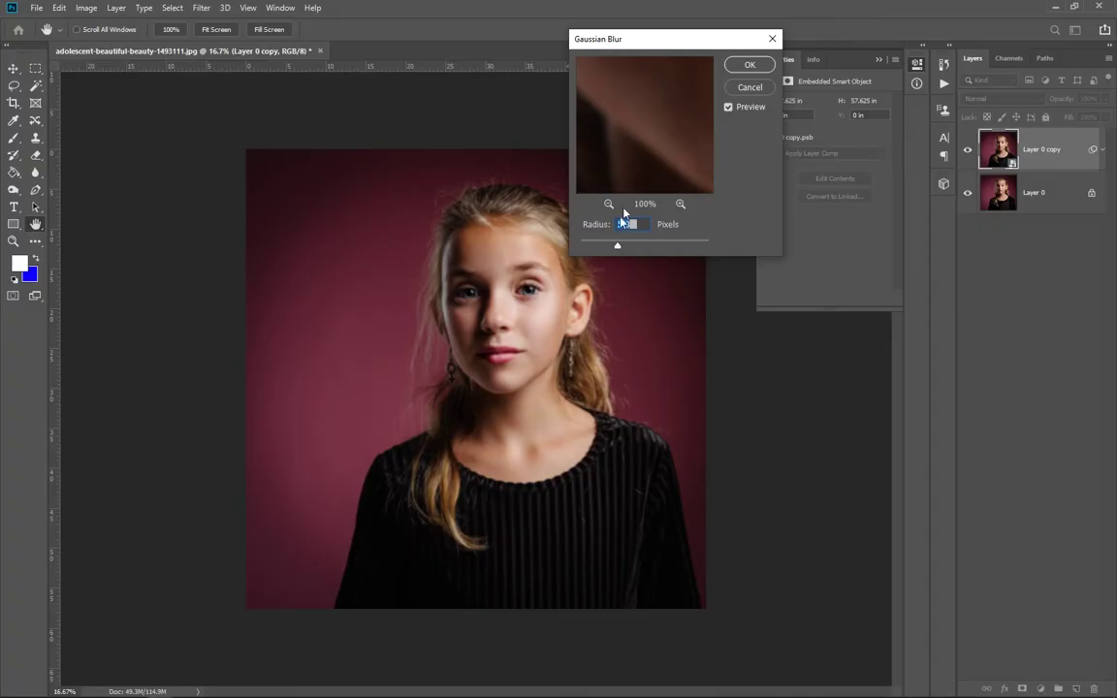
left_click_drag(621, 251, 647, 247)
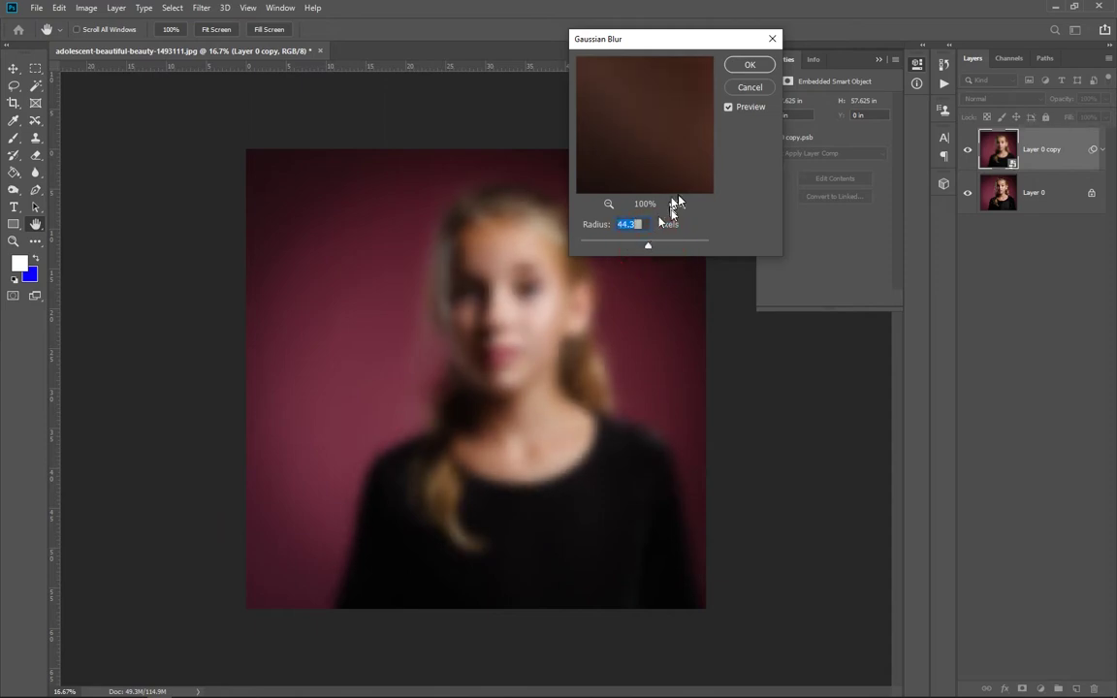
left_click(750, 64)
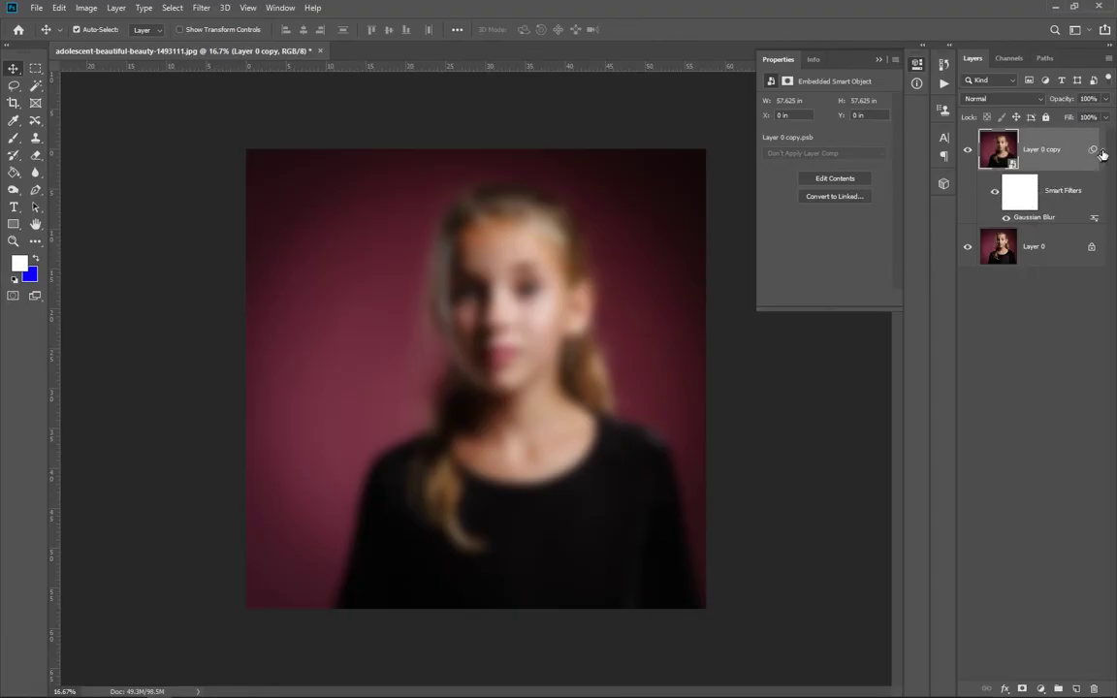
- Expand the smart filters of Layer 0 copy, target their filter mask and activate the Brush tool
left_click(1102, 149)
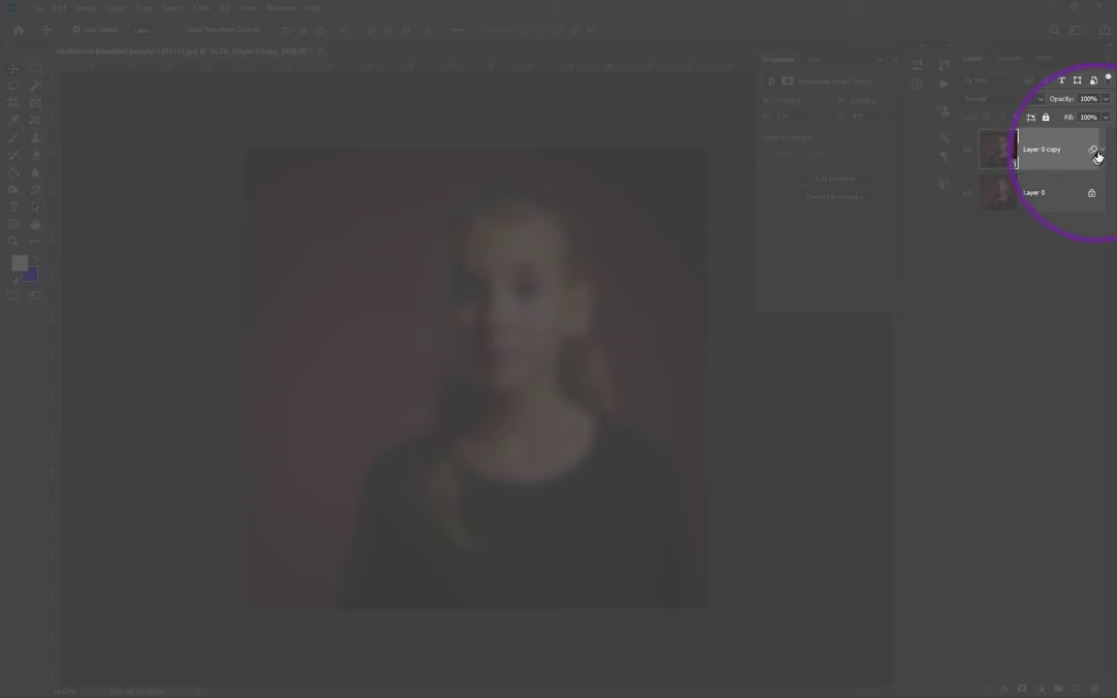
left_click(1100, 150)
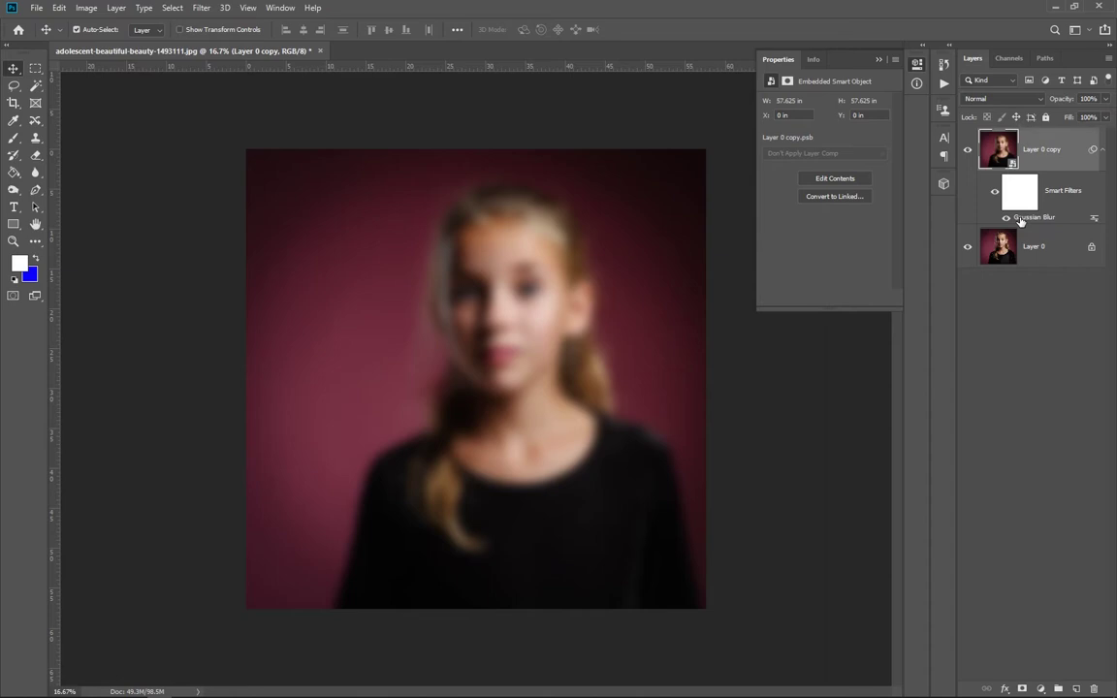
left_click_drag(1020, 221, 1031, 197)
left_click(1012, 199)
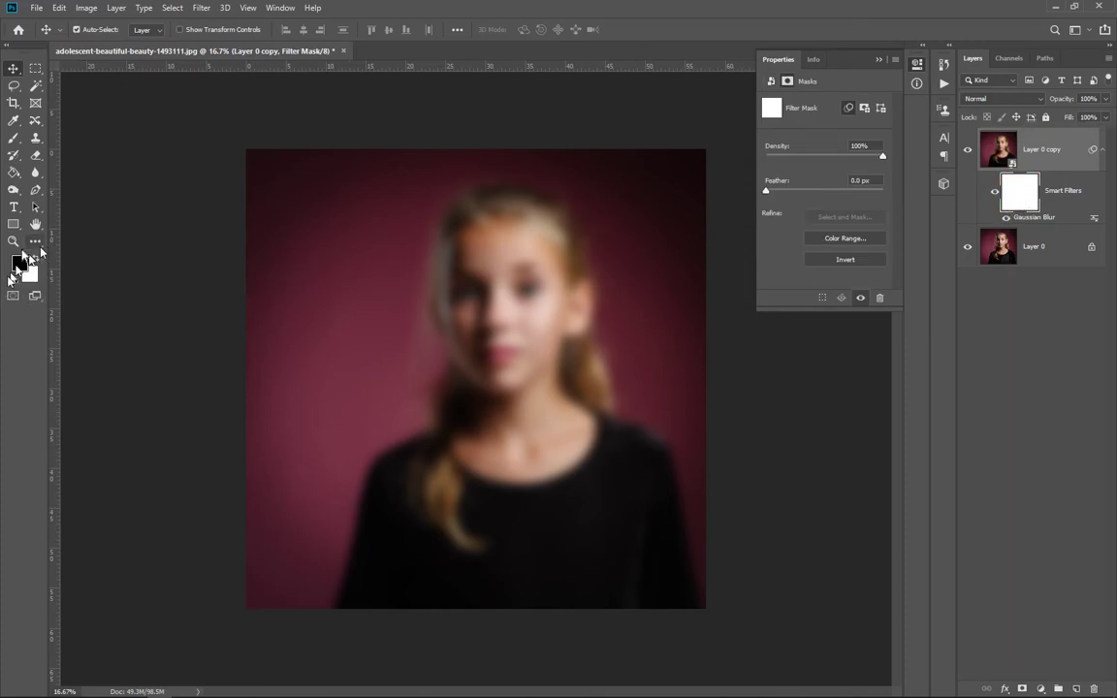
left_click(998, 147)
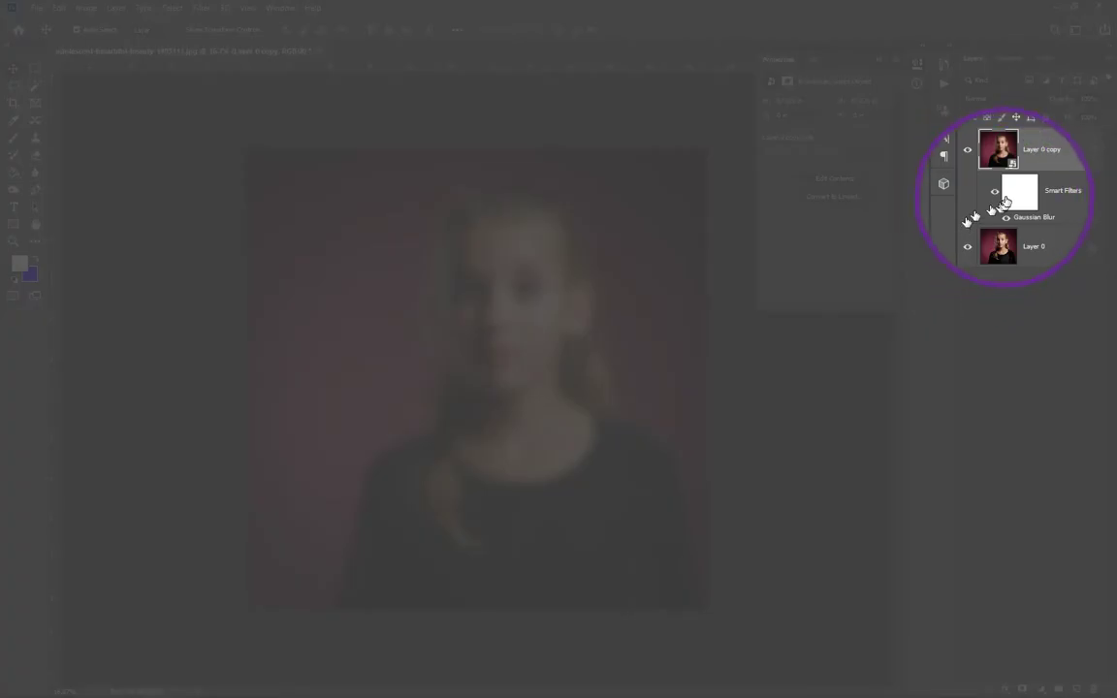
left_click(1029, 191)
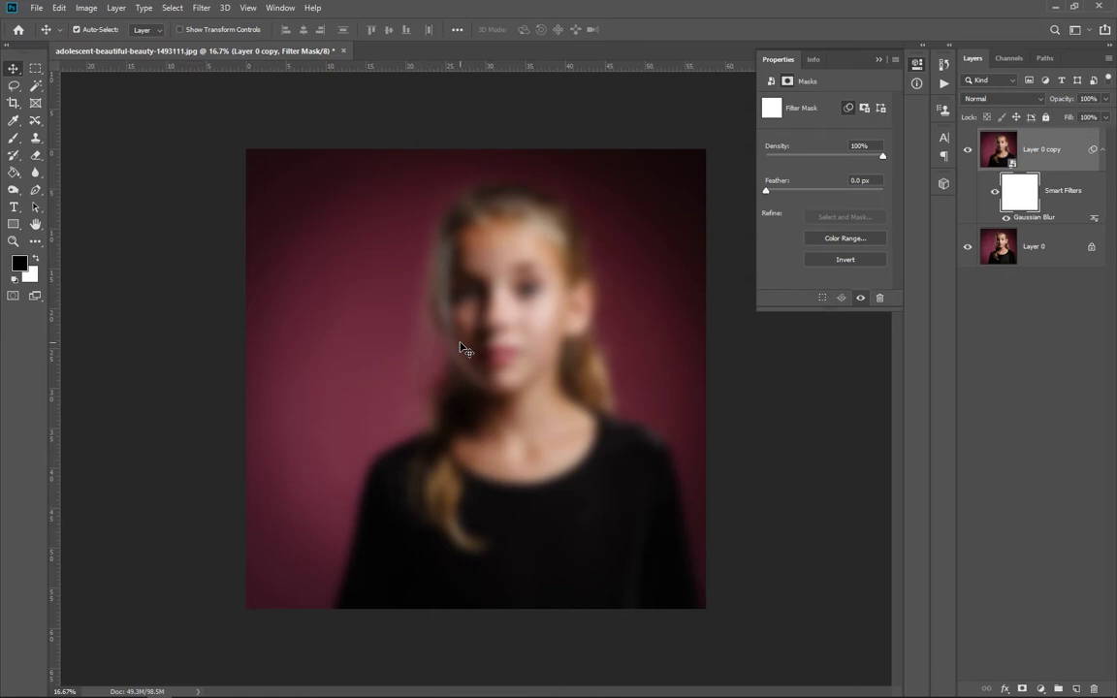
key("b")
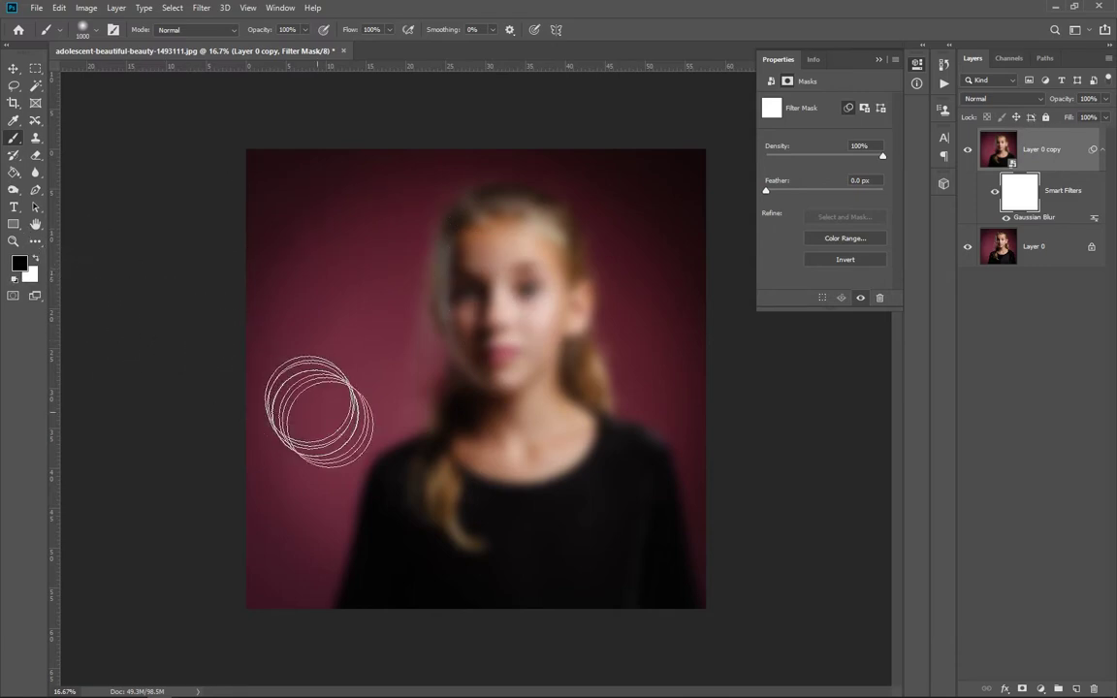
- Paint black over the girl's face on the filter mask to remove the blur, and paint it back with white
mouse_move(510, 344)
left_mouse_down()
mouse_move(516, 286)
mouse_move(475, 257)
mouse_move(502, 254)
mouse_move(517, 281)
mouse_move(518, 344)
mouse_move(509, 315)
mouse_move(495, 311)
mouse_move(499, 354)
mouse_move(513, 344)
mouse_move(514, 301)
mouse_move(505, 271)
mouse_move(514, 320)
mouse_move(490, 276)
mouse_move(499, 339)
mouse_move(514, 311)
mouse_move(499, 300)
mouse_move(563, 217)
left_mouse_up()
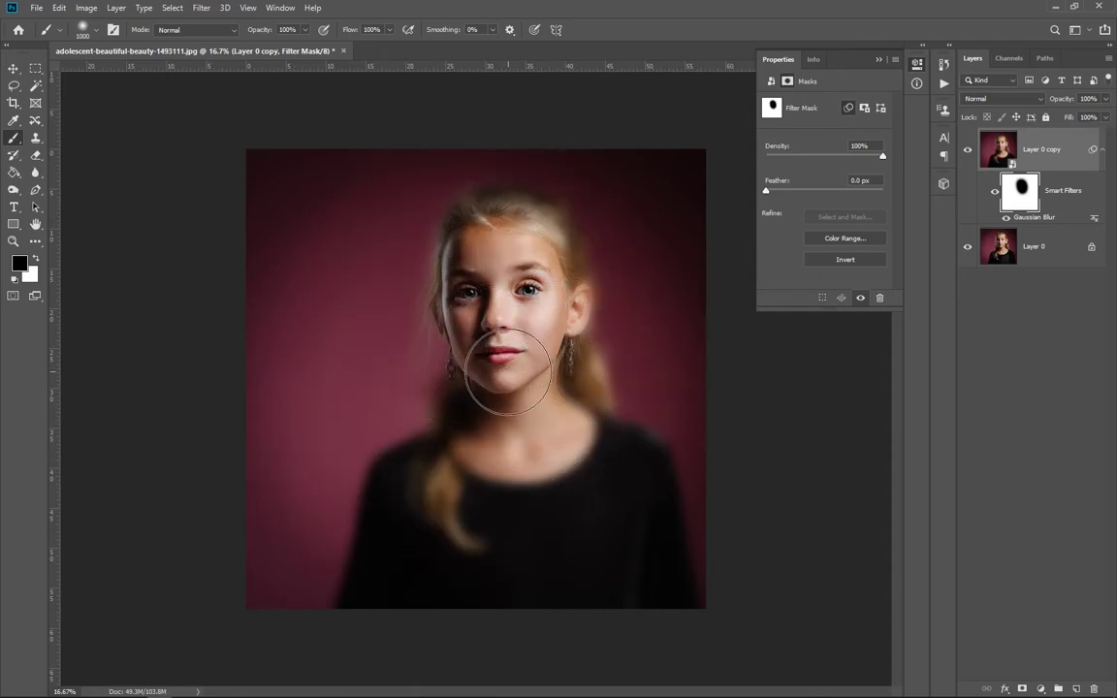
key("x")
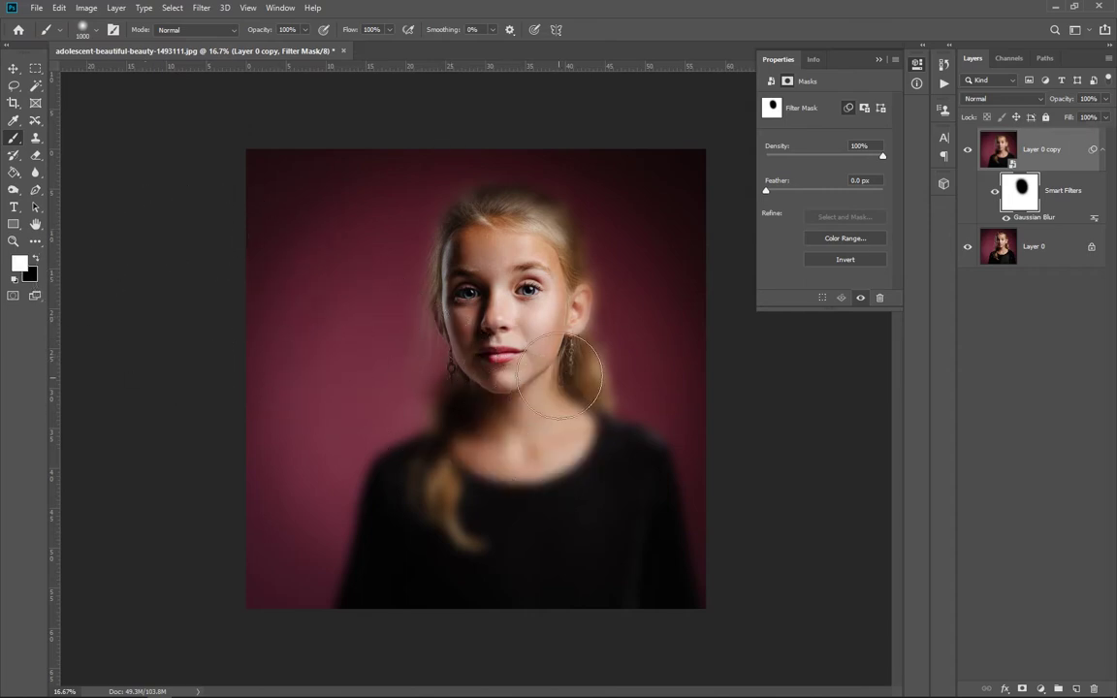
mouse_move(559, 376)
left_mouse_down()
mouse_move(481, 389)
mouse_move(525, 295)
mouse_move(582, 264)
mouse_move(457, 266)
mouse_move(554, 231)
mouse_move(408, 333)
mouse_move(486, 373)
mouse_move(530, 440)
mouse_move(495, 295)
mouse_move(558, 314)
mouse_move(511, 356)
left_mouse_up()
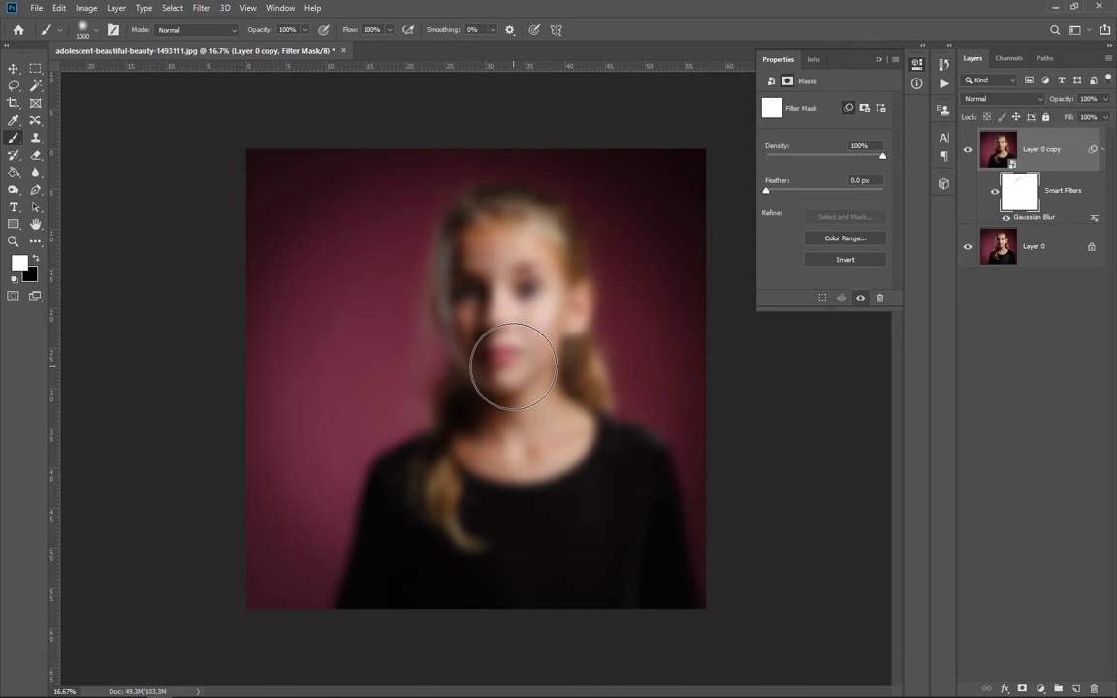
- Hide and show the smart filters of Layer 0 copy to compare the portrait with and without the blur
left_click(992, 195)
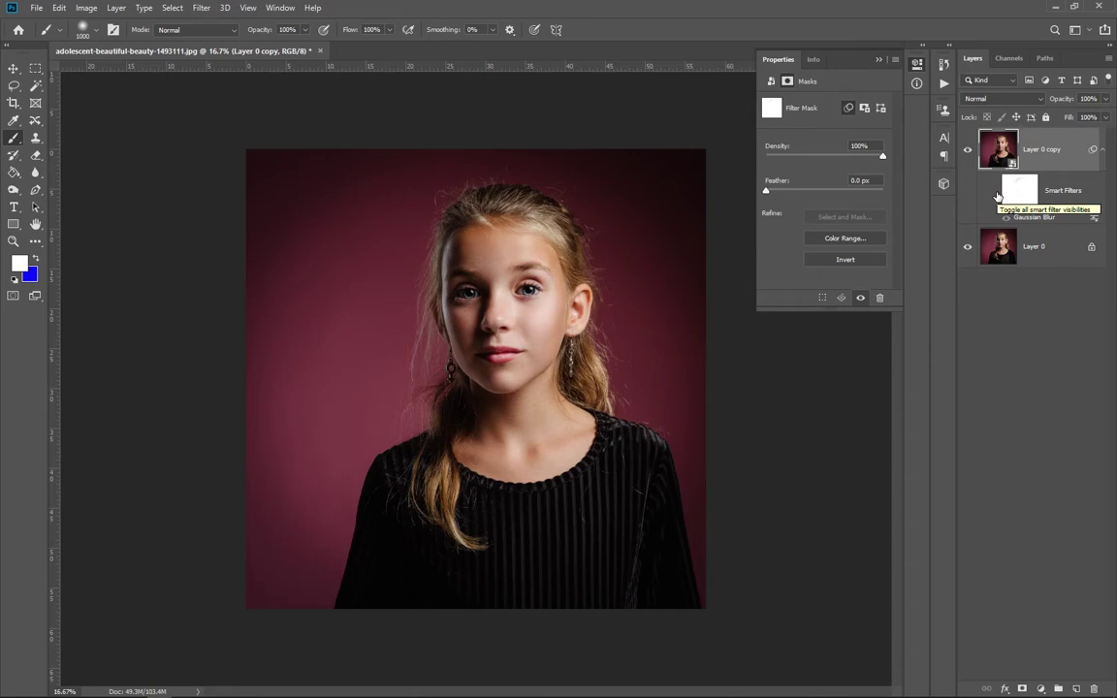
left_click(996, 195)
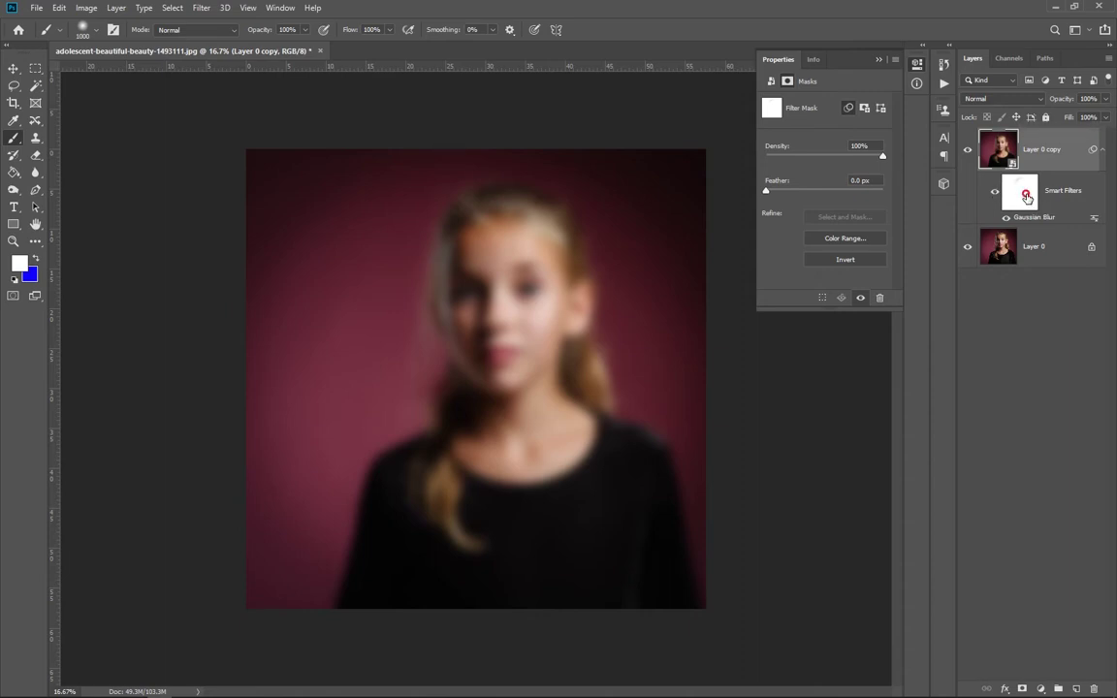
- Target the filter mask of Layer 0 copy and invert it to black to hide the Gaussian Blur
left_click(1026, 197)
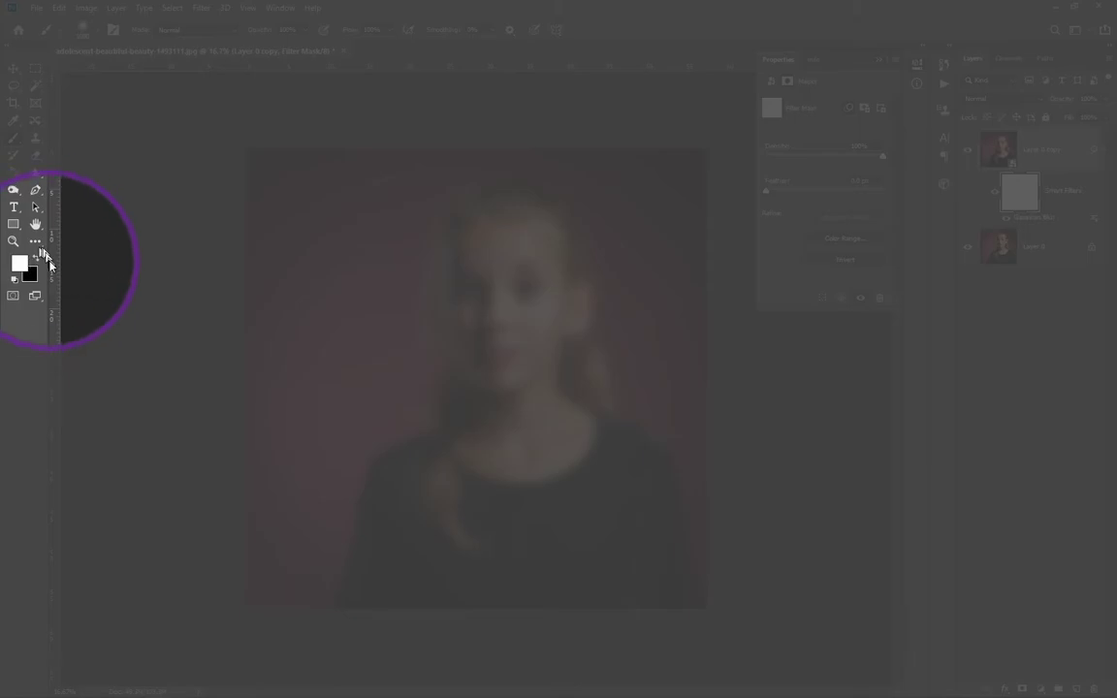
key("x")
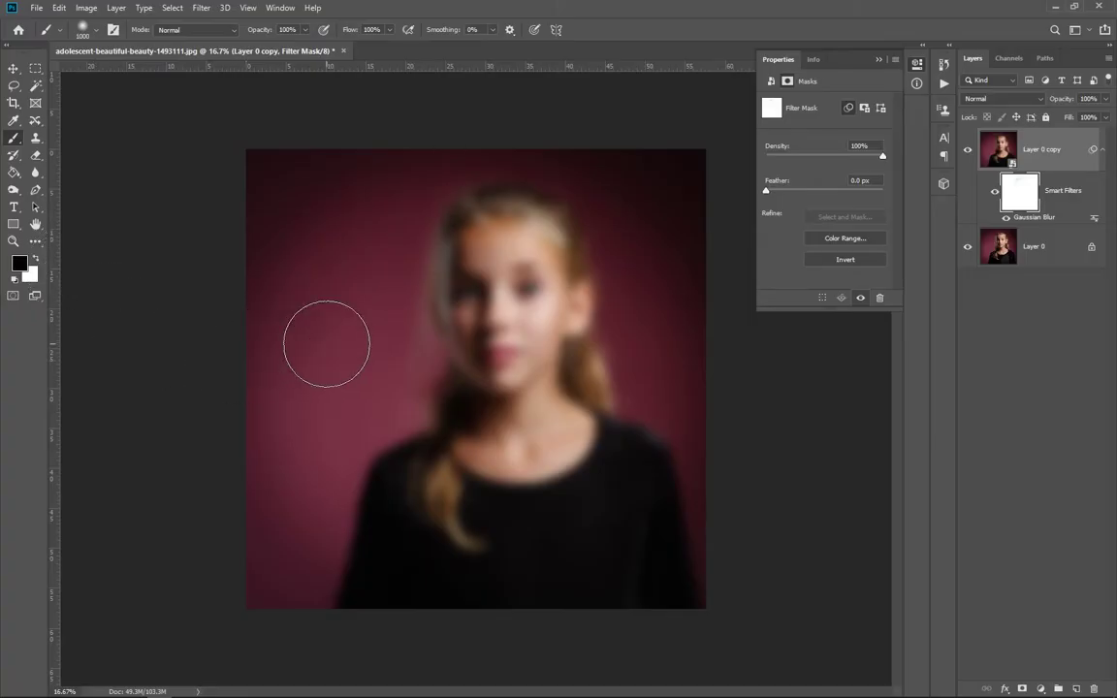
key("ctrl+i")
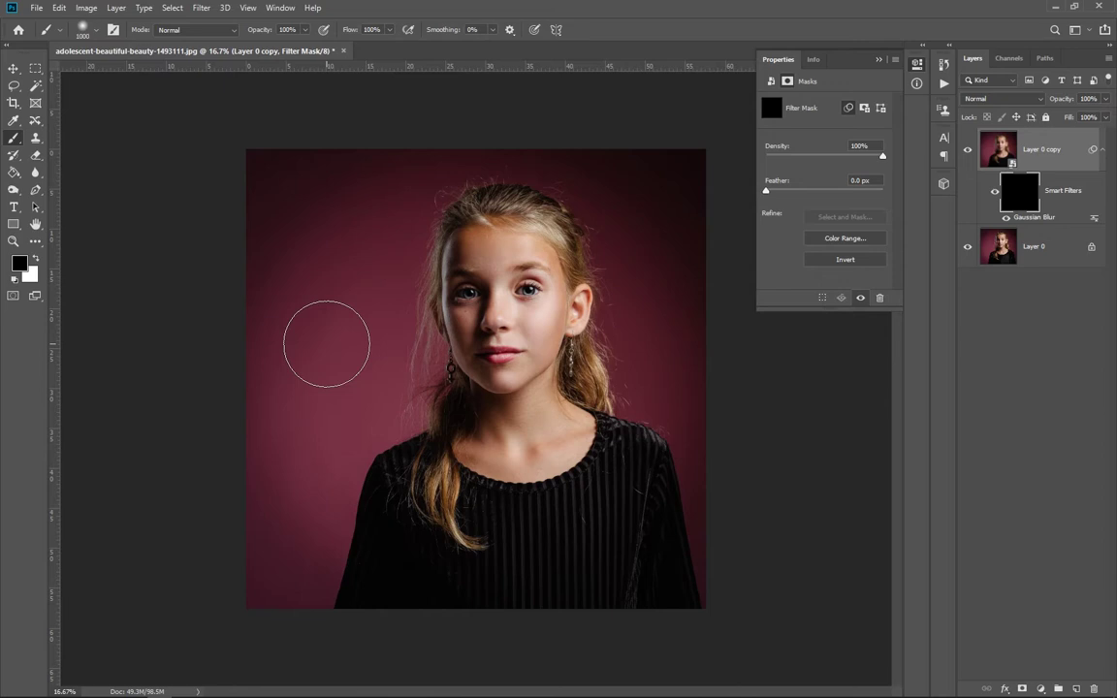
- Paint white on the filter mask over the background left of the girl to reveal the blur, and undo the last change
key("x")
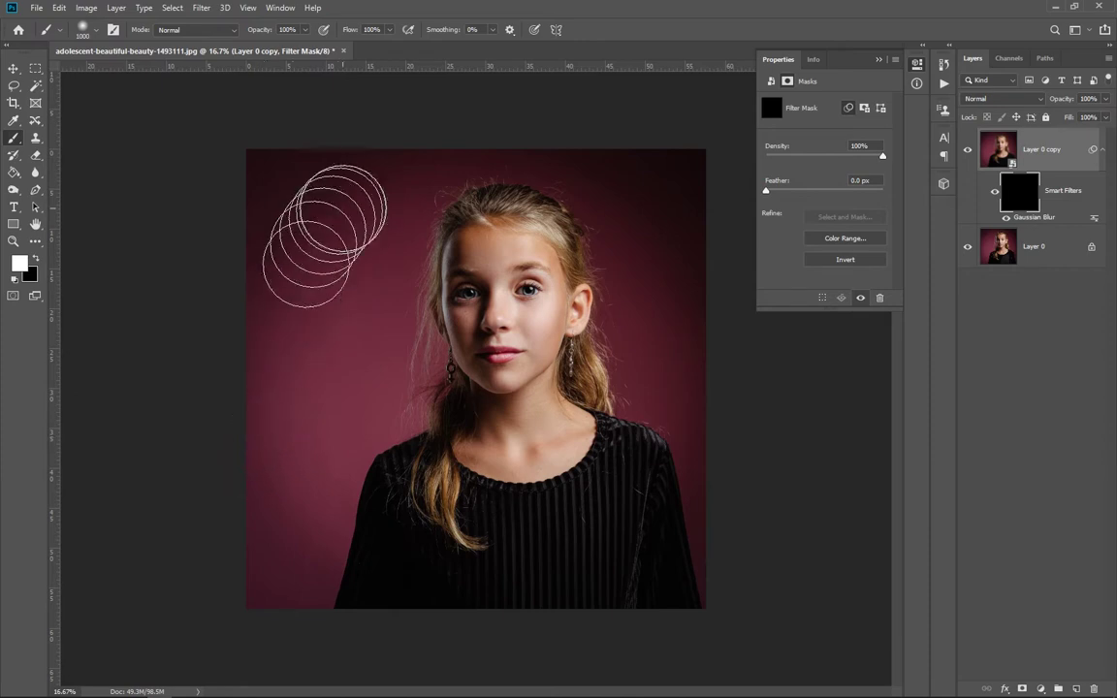
mouse_move(325, 232)
left_mouse_down()
mouse_move(344, 349)
mouse_move(274, 541)
mouse_move(281, 533)
left_mouse_up()
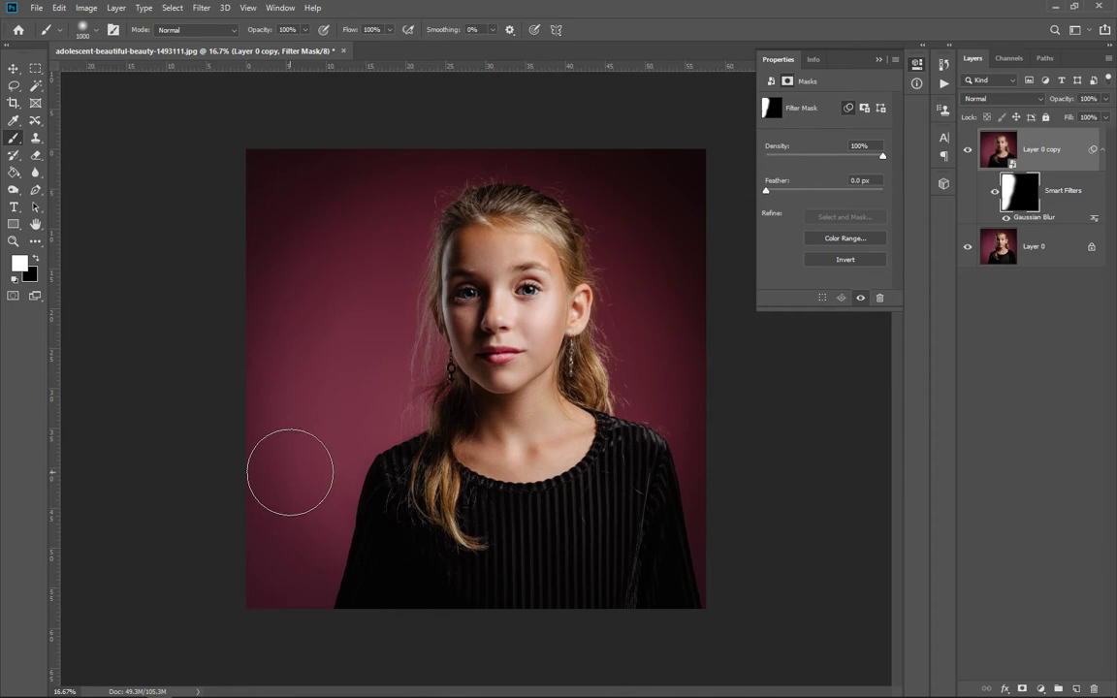
key("alt+BackSpace")
key("ctrl+z")
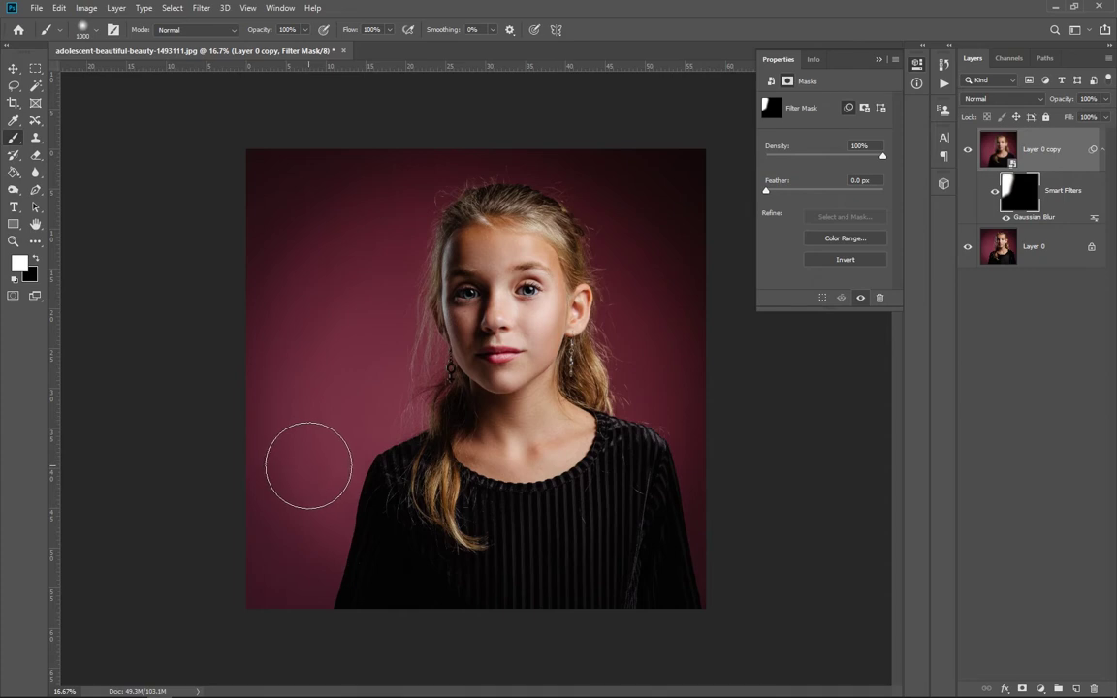
- Fill the filter mask of Layer 0 copy with white to show the blur everywhere, and invert it to black
key("alt+BackSpace")
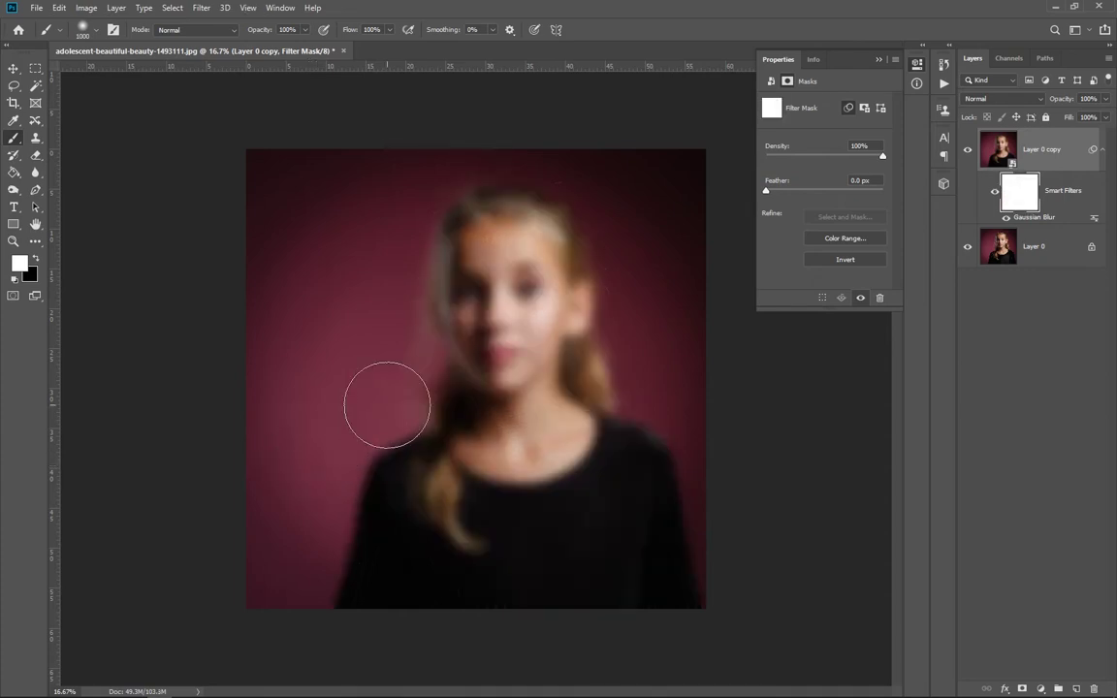
key("x")
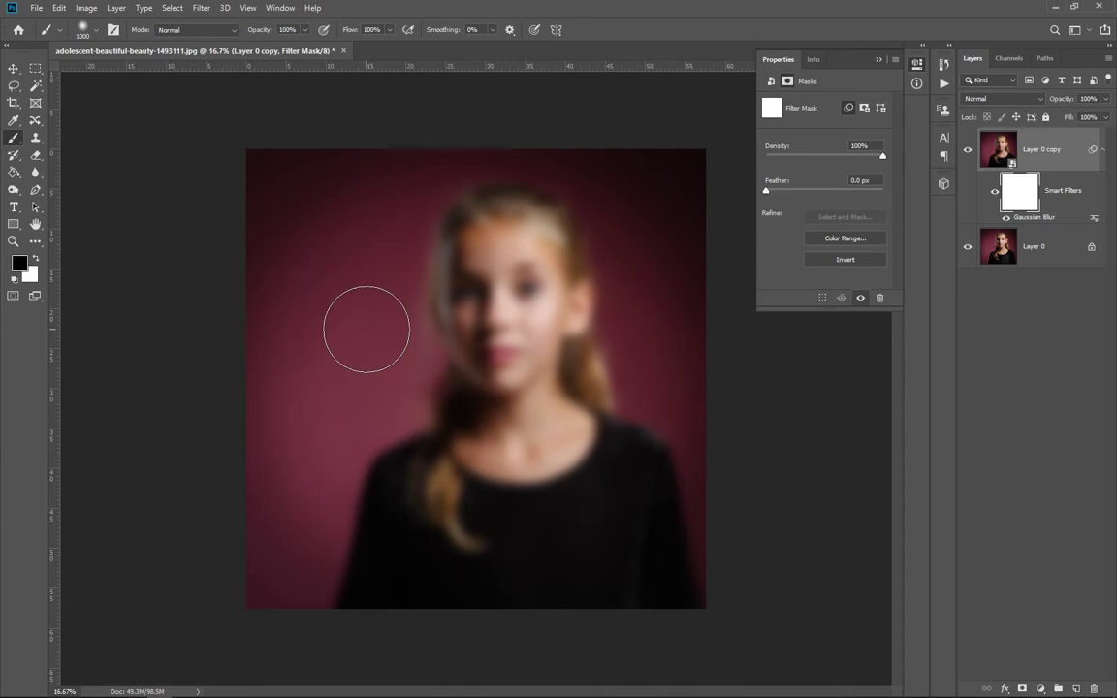
key("ctrl+i")
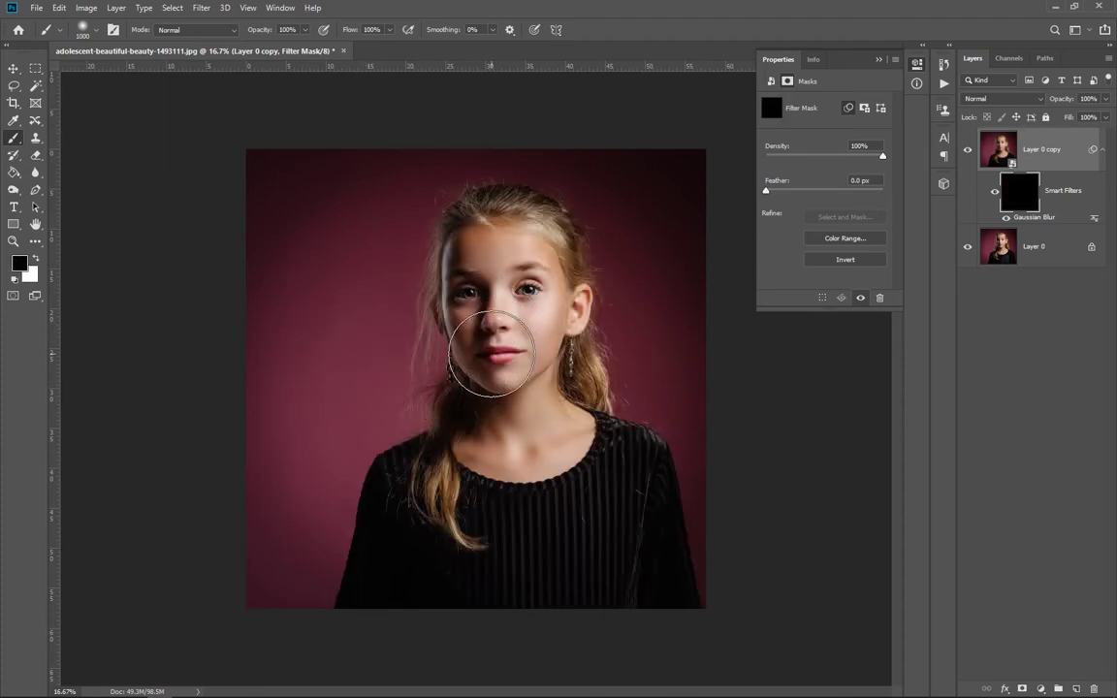
- Paint white on the filter mask from the girl's shoulder hair up to the side of her head, and reduce the brush size
key("x")
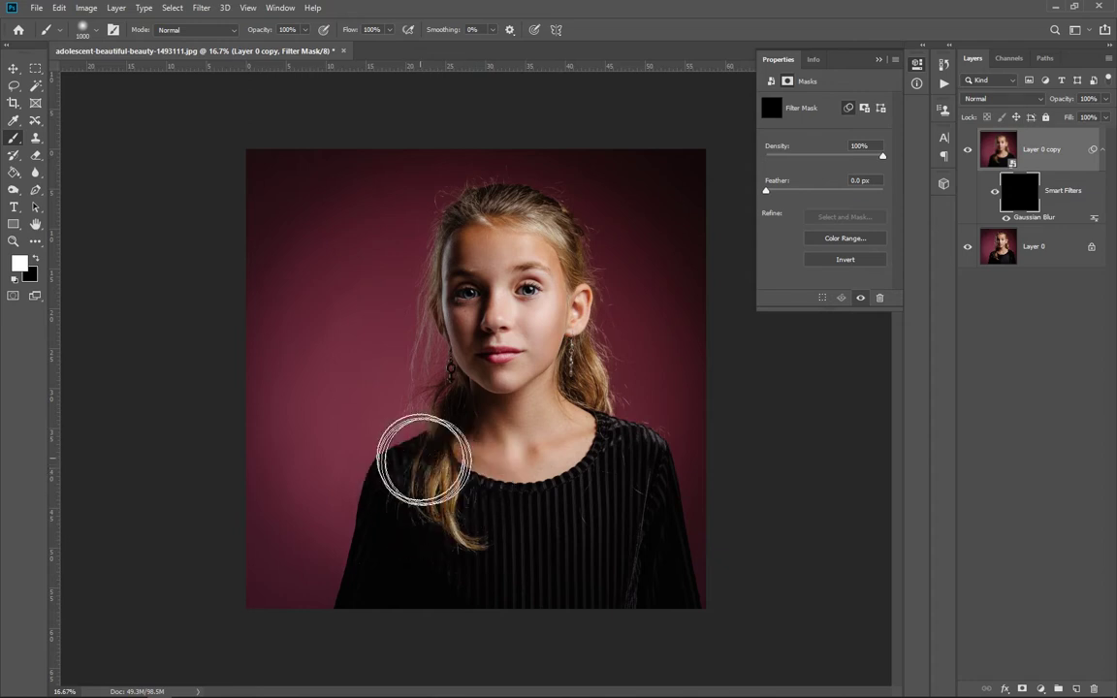
mouse_move(423, 461)
left_mouse_down()
mouse_move(360, 586)
mouse_move(456, 613)
mouse_move(574, 598)
mouse_move(449, 524)
mouse_move(478, 567)
mouse_move(502, 533)
mouse_move(670, 465)
mouse_move(682, 601)
mouse_move(657, 596)
mouse_move(614, 619)
mouse_move(575, 613)
mouse_move(677, 456)
mouse_move(628, 383)
mouse_move(609, 376)
mouse_move(545, 456)
mouse_move(463, 465)
mouse_move(609, 383)
mouse_move(620, 328)
mouse_move(606, 351)
mouse_move(604, 276)
mouse_move(521, 225)
mouse_move(449, 215)
mouse_move(400, 276)
mouse_move(399, 329)
mouse_move(444, 436)
mouse_move(573, 464)
mouse_move(621, 354)
mouse_move(531, 412)
mouse_move(412, 354)
mouse_move(488, 404)
mouse_move(572, 380)
mouse_move(601, 291)
left_mouse_up()
key("bracketleft")
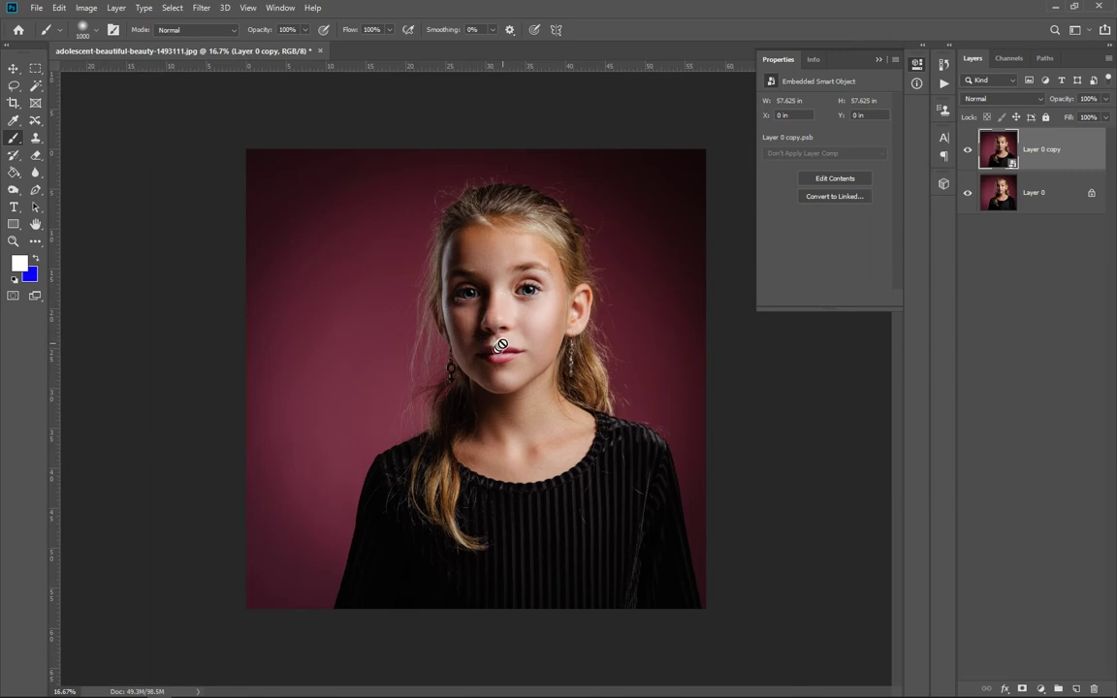
- Select the girl's whole figure on Layer 0 copy with the Quick Selection tool at a brush size of 250
key("w")
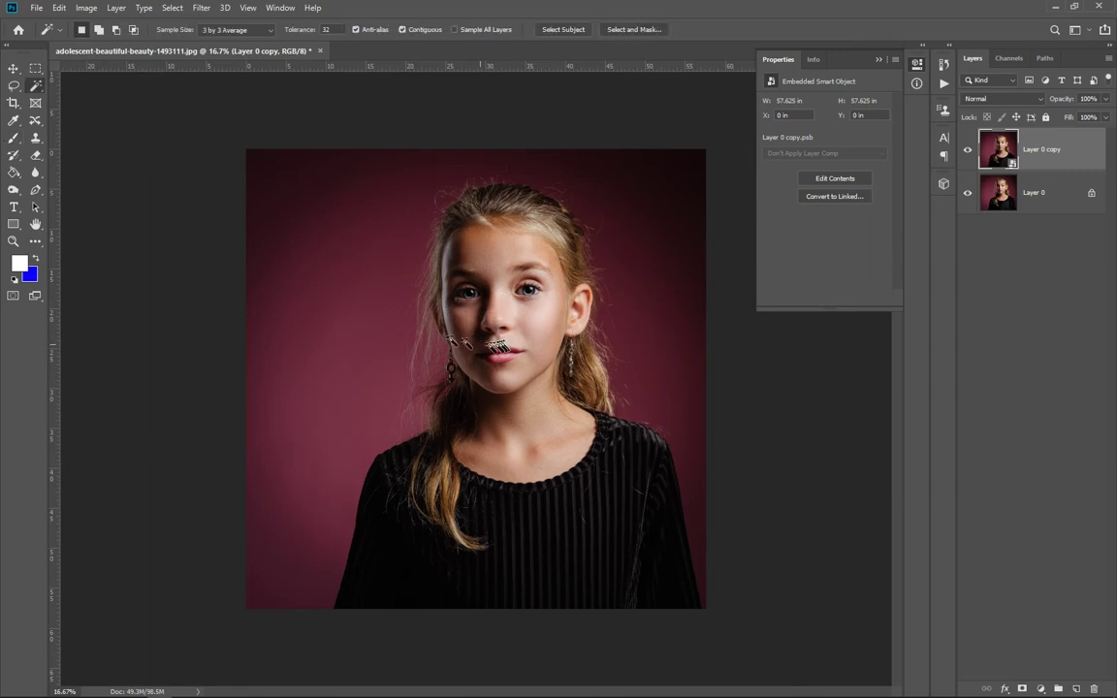
right_click(36, 87)
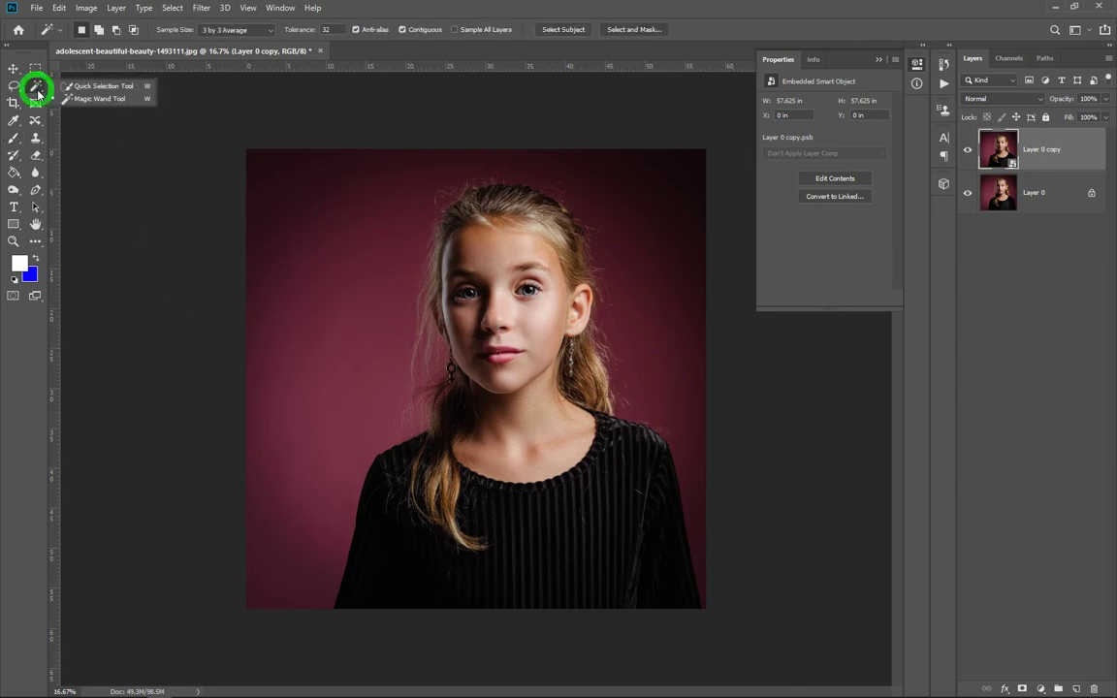
left_click(87, 89)
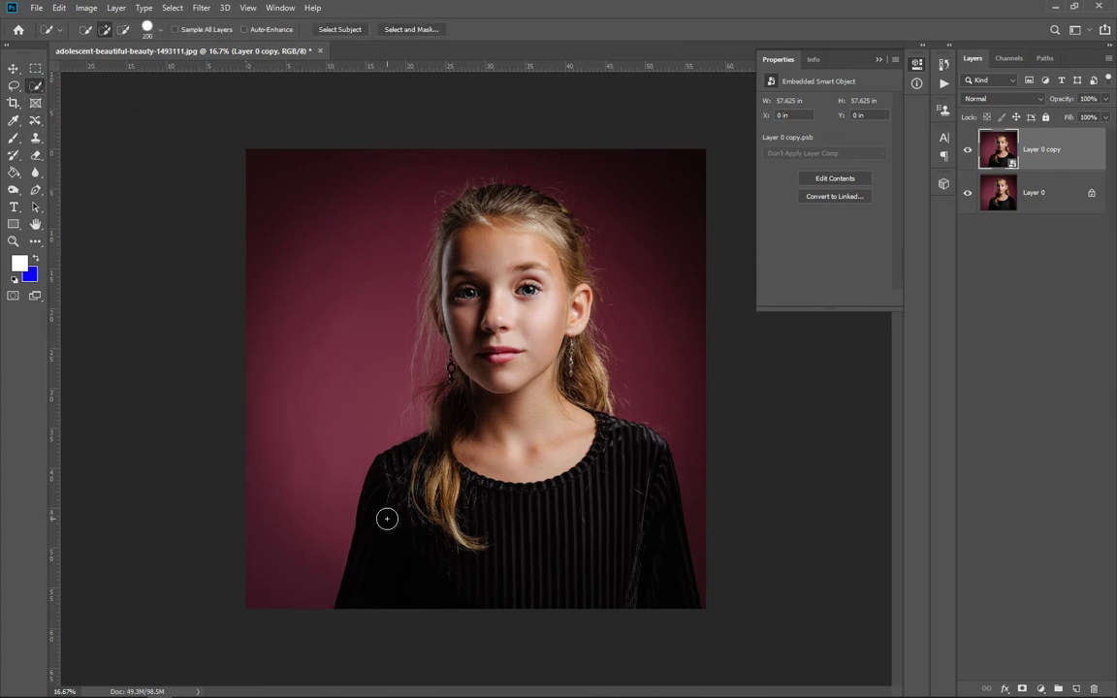
key("bracketright")
key("bracketright")
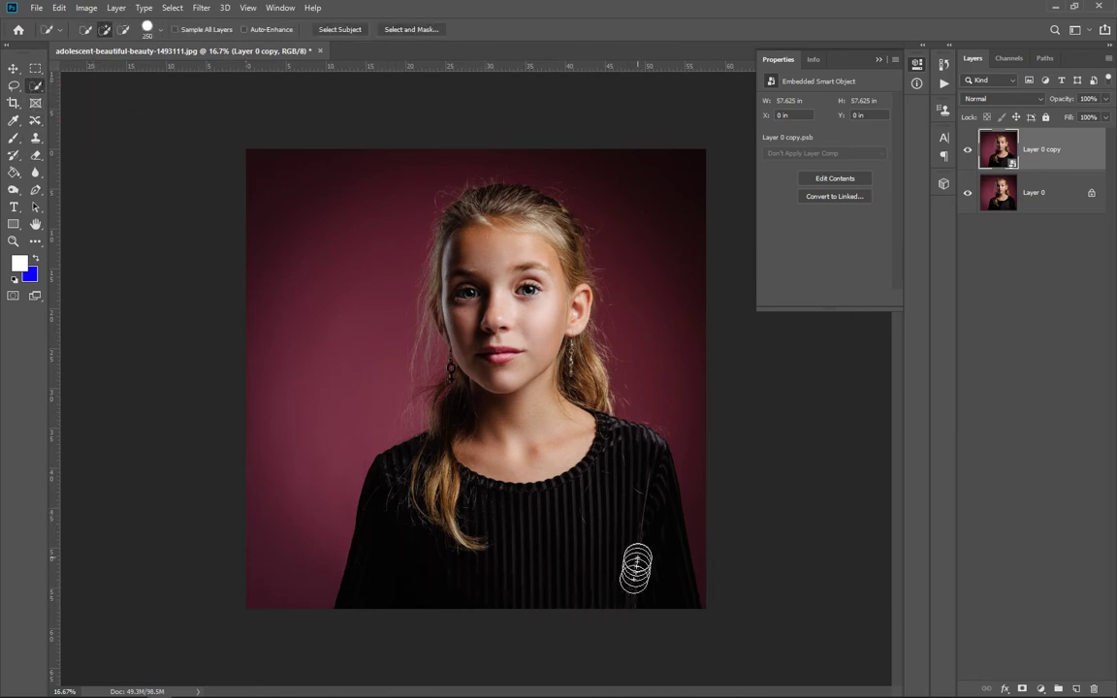
mouse_move(638, 568)
left_mouse_down()
mouse_move(574, 625)
mouse_move(388, 580)
mouse_move(422, 521)
mouse_move(504, 446)
mouse_move(534, 393)
mouse_move(538, 349)
mouse_move(475, 250)
mouse_move(548, 235)
mouse_move(575, 264)
mouse_move(561, 237)
mouse_move(509, 214)
mouse_move(456, 219)
mouse_move(453, 330)
mouse_move(477, 213)
mouse_move(469, 207)
mouse_move(490, 201)
mouse_move(541, 225)
mouse_move(529, 208)
mouse_move(548, 223)
mouse_move(552, 279)
mouse_move(478, 250)
mouse_move(469, 286)
mouse_move(490, 378)
mouse_move(562, 526)
mouse_move(628, 543)
left_mouse_up()
key("ctrl+d")
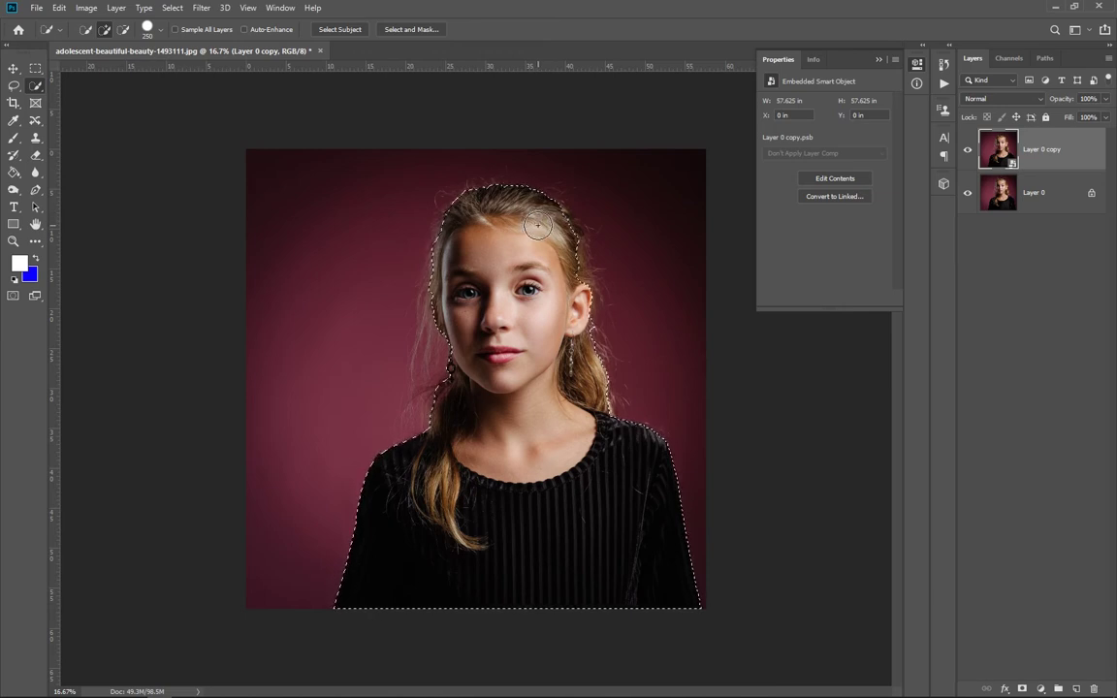
- Add a layer mask to Layer 0 copy from the selection of the girl and hide Layer 0
left_click(1023, 689)
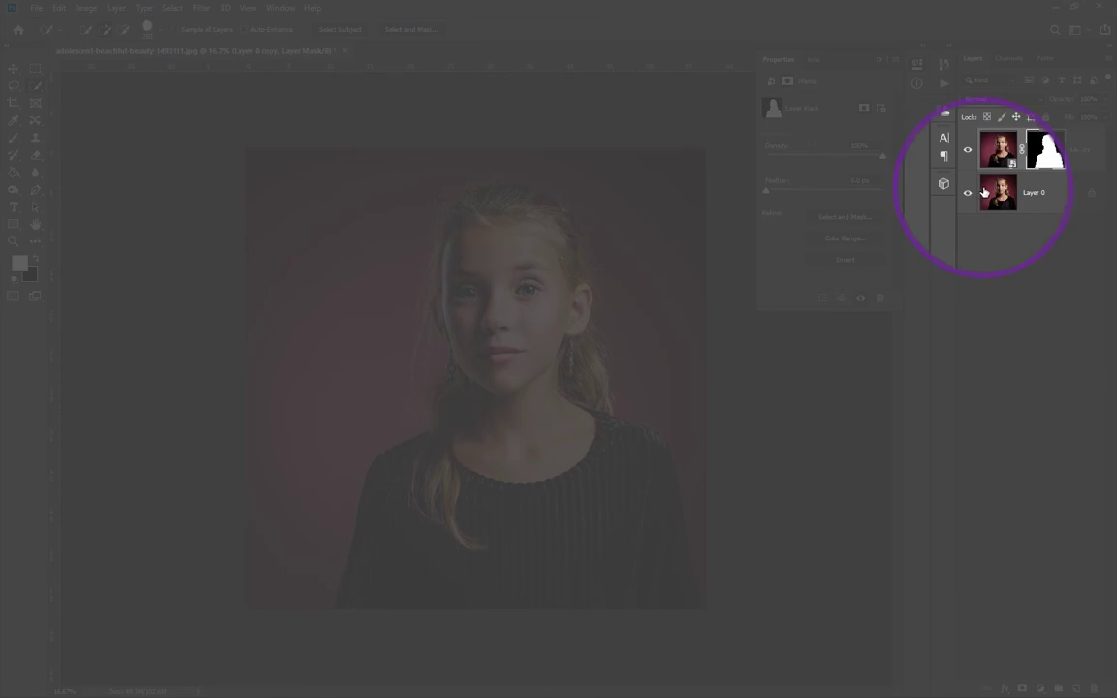
left_click(966, 194)
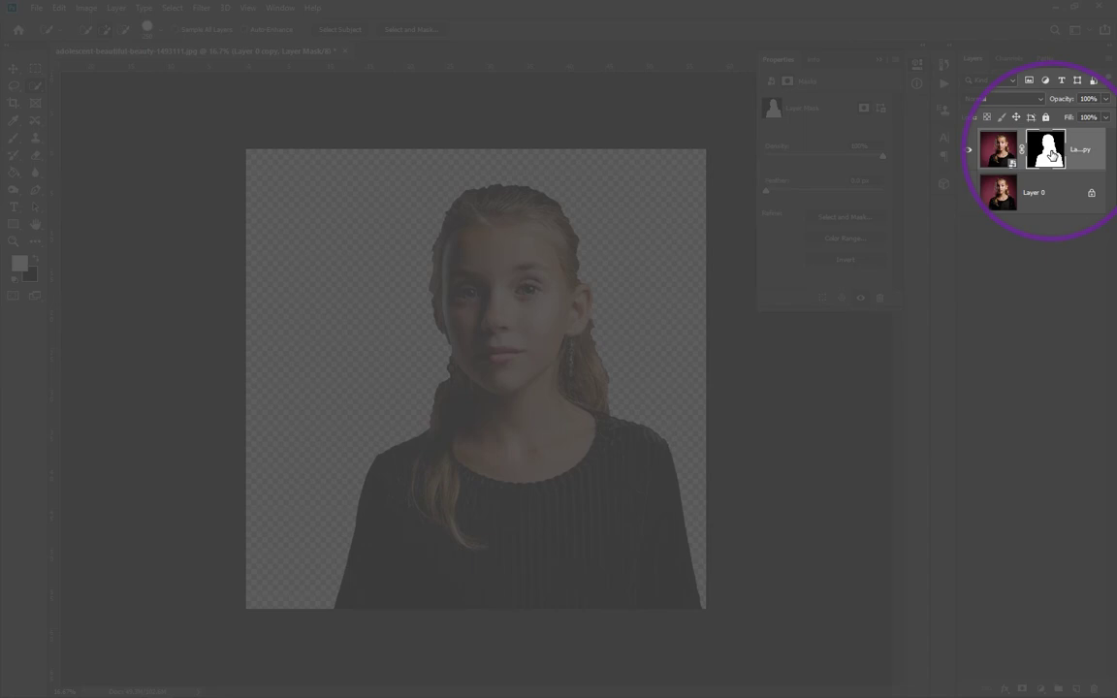
- Open the Select and Mask workspace for the layer mask of Layer 0 copy and leave it without applying changes
right_click(1052, 153)
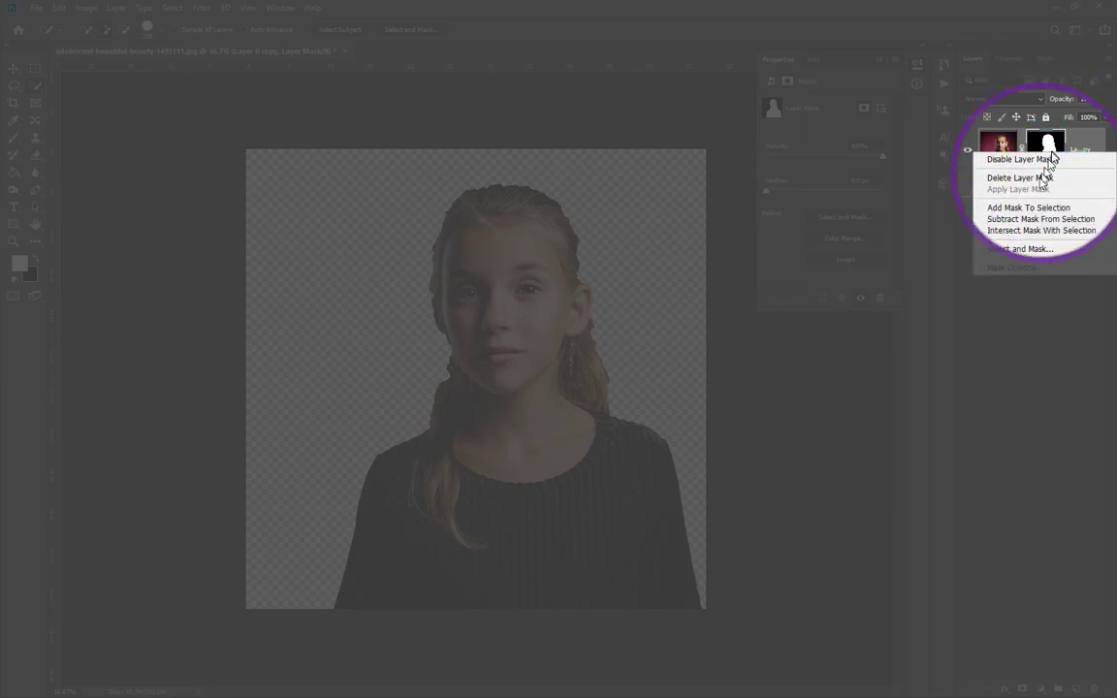
left_click(1018, 249)
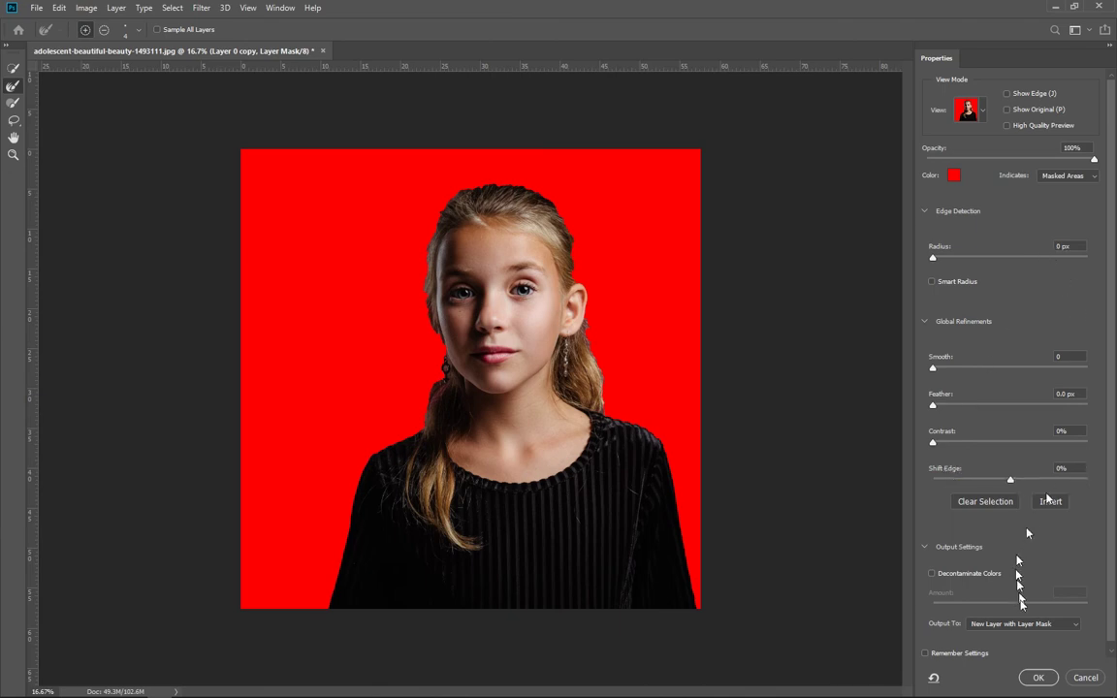
left_click(1081, 677)
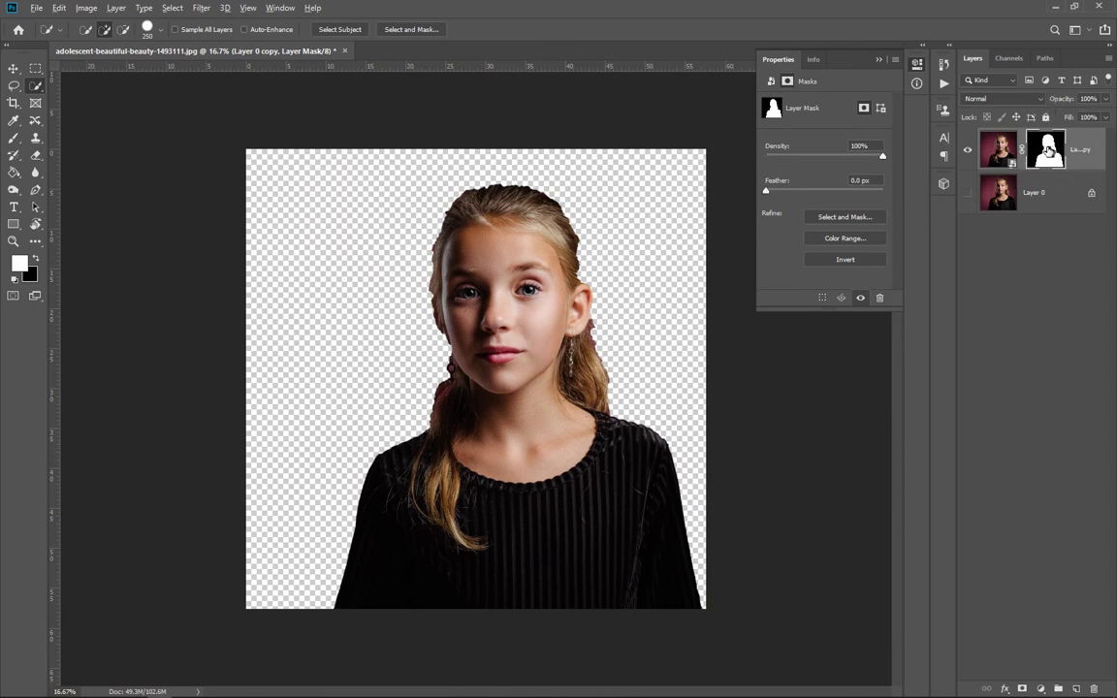
- Show the layer mask on its own, paint a white spot beside the girl near the left image edge, and return to the image
left_click(1047, 148, "alt")
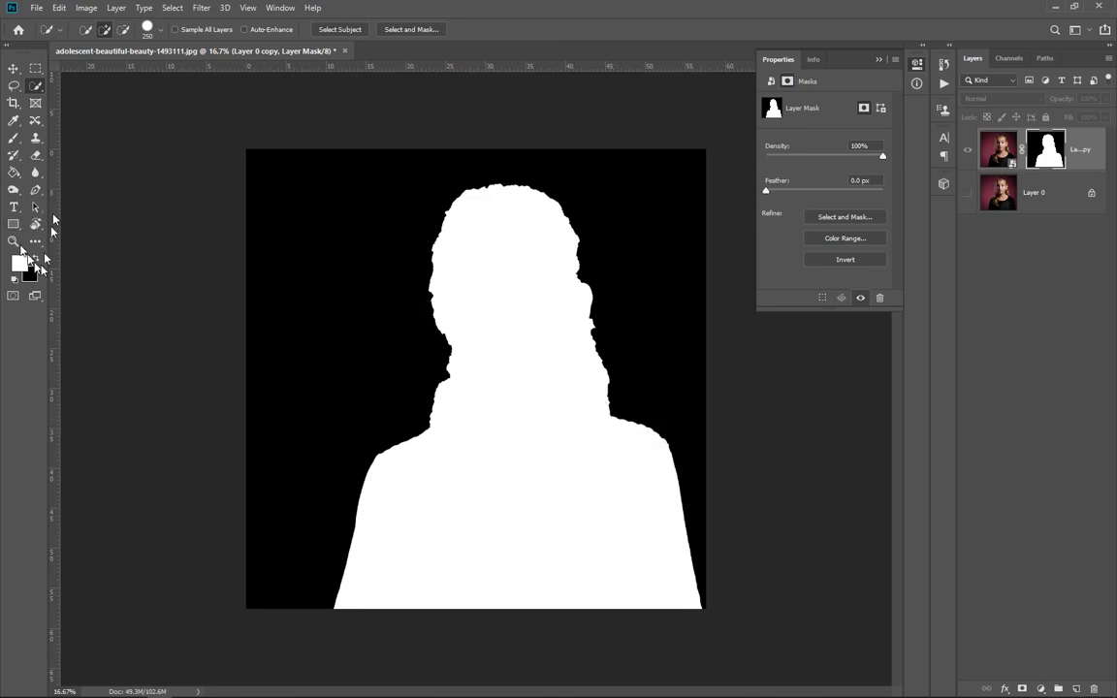
left_click(14, 138)
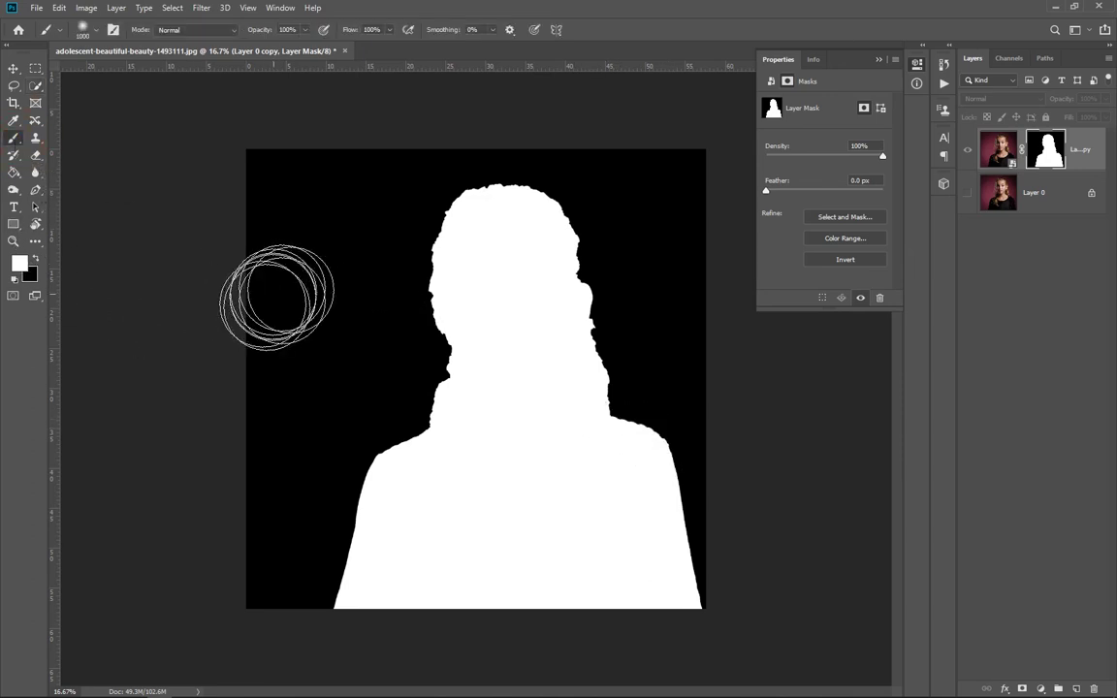
mouse_move(248, 293)
left_mouse_down()
mouse_move(262, 287)
mouse_move(249, 262)
mouse_move(239, 277)
mouse_move(245, 244)
left_mouse_up()
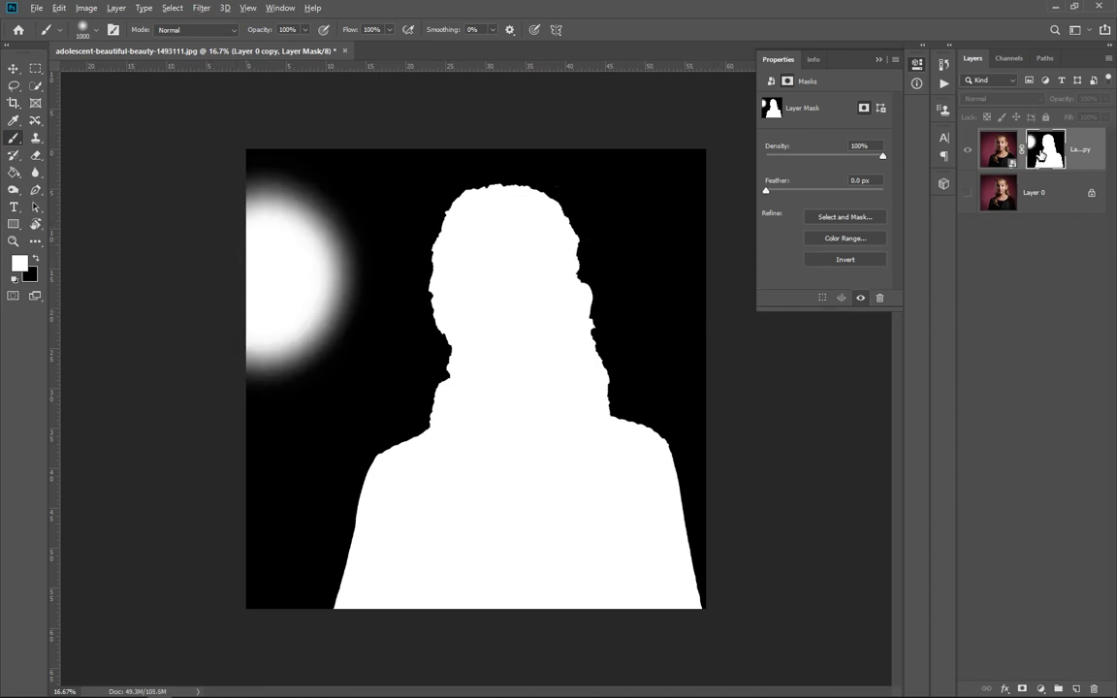
left_click(1040, 153, "alt")
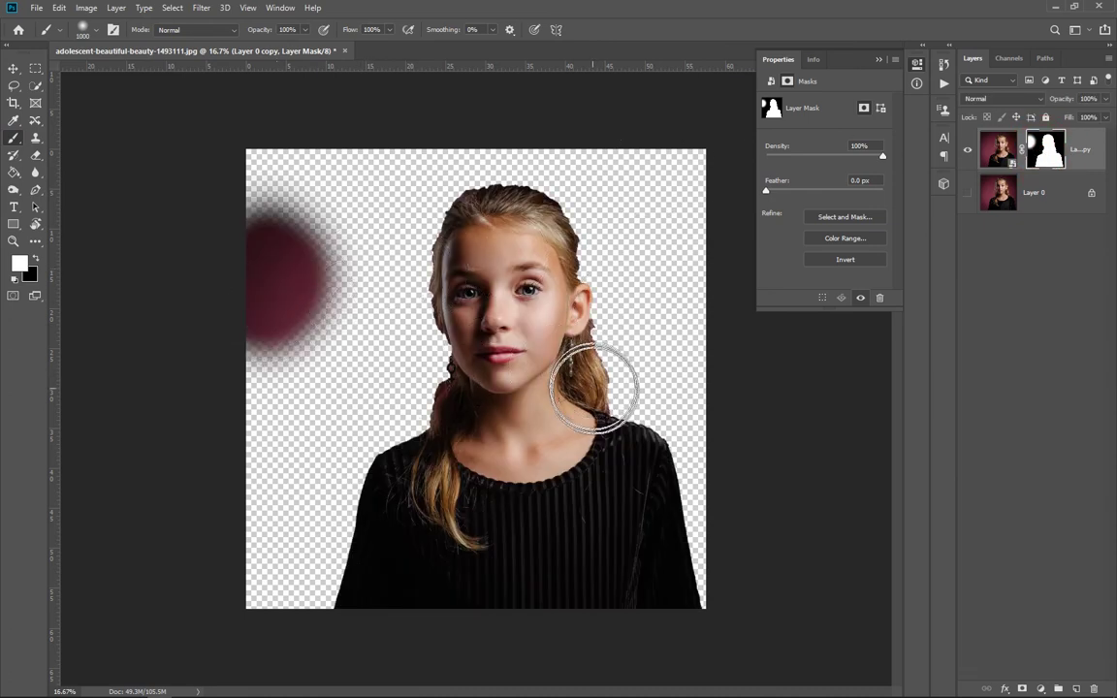
- Show the layer mask on its own again, paint black over the white spot, and return to the image
left_click(1046, 154, "alt")
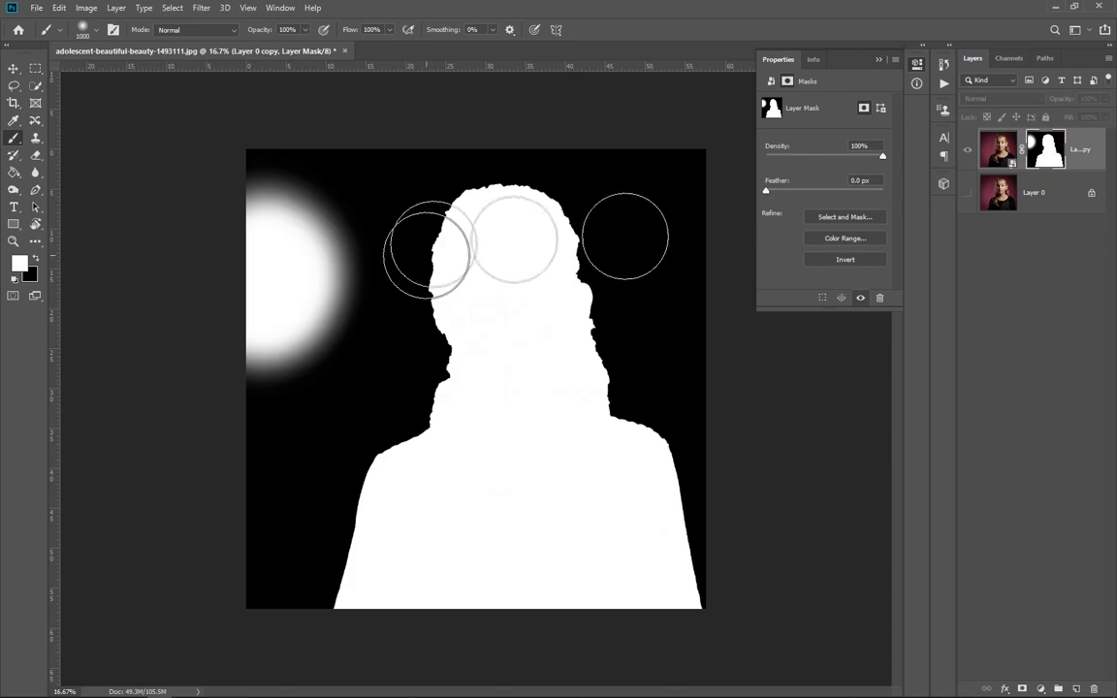
key("x")
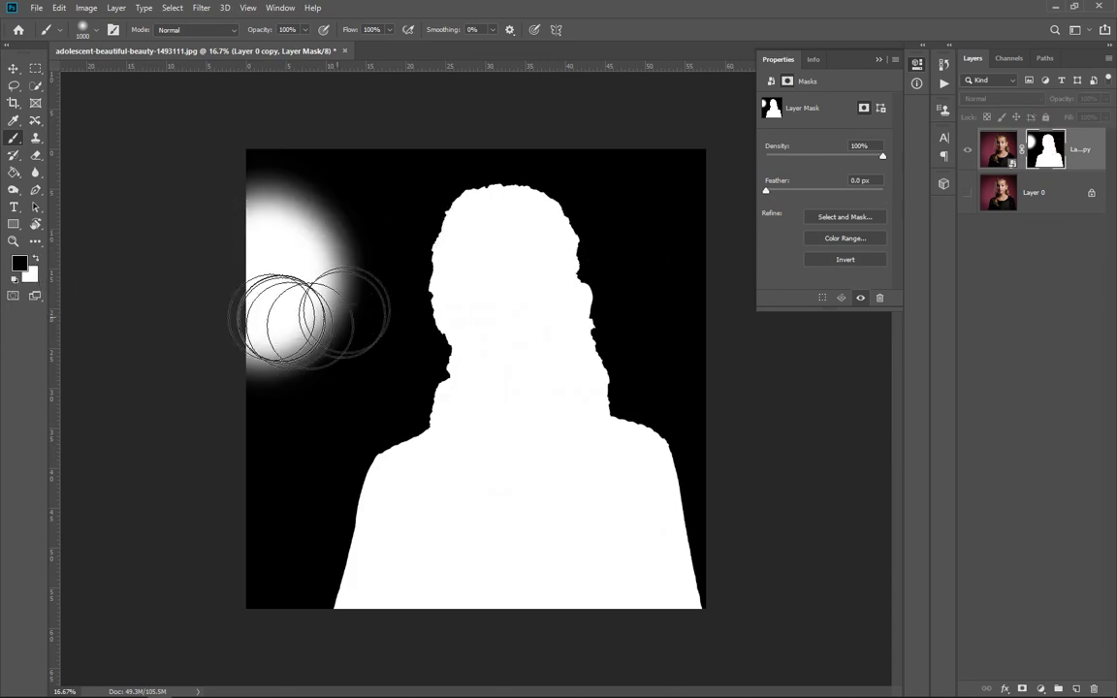
mouse_move(291, 318)
left_mouse_down()
mouse_move(203, 208)
mouse_move(291, 199)
mouse_move(301, 209)
mouse_move(310, 257)
mouse_move(245, 393)
mouse_move(244, 317)
left_mouse_up()
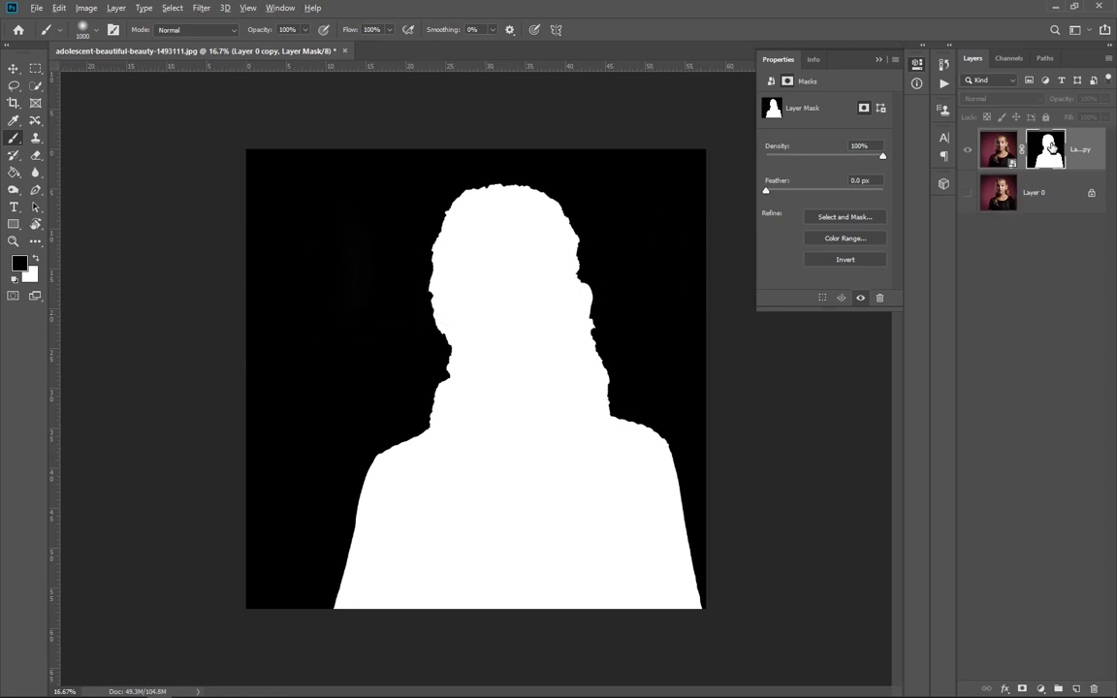
left_click(1052, 145, "alt")
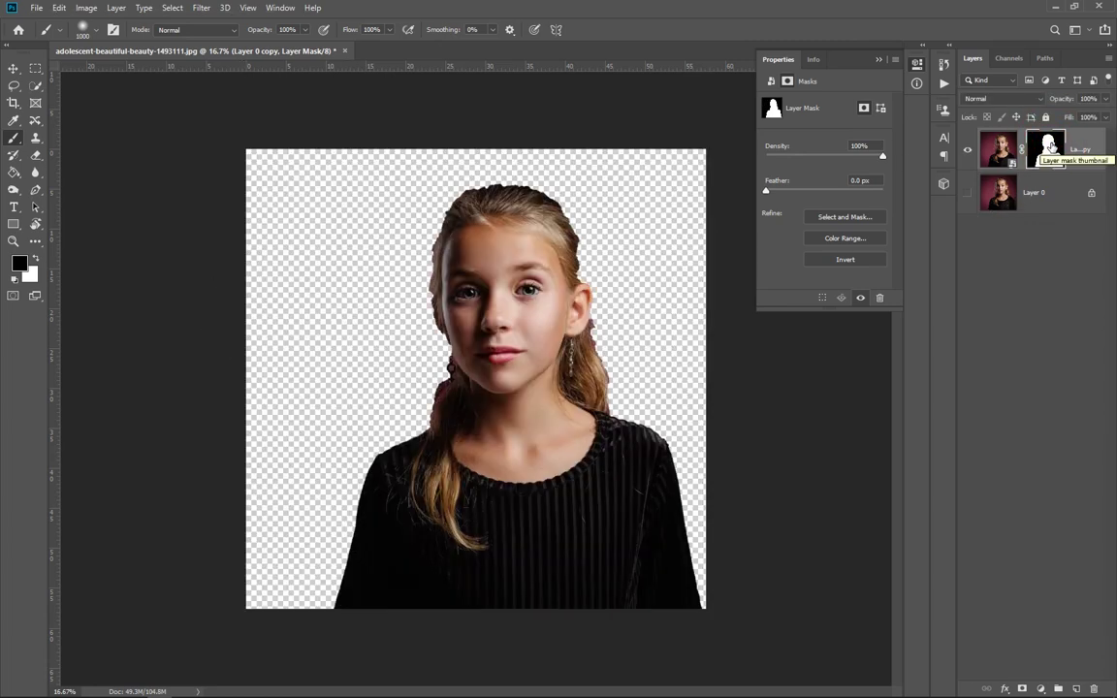